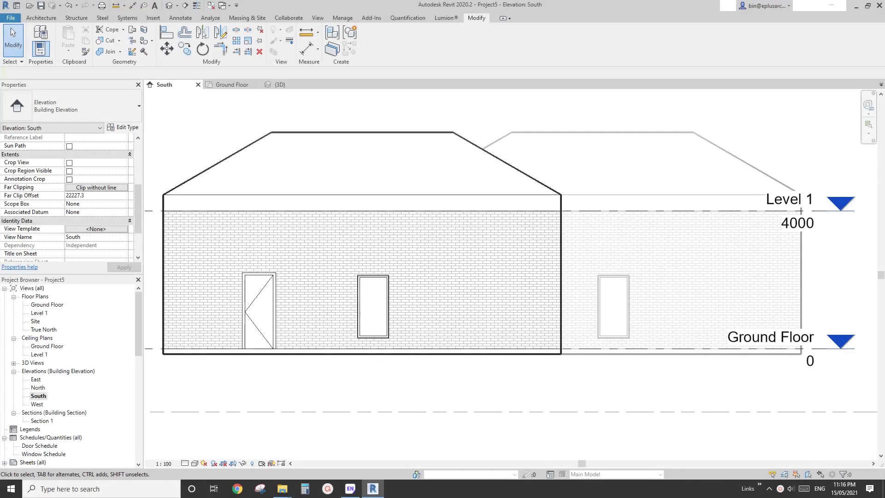
Examine the outline line weights and depth fading of the near and far house volumes in the South elevation.
{"action": "scroll", "coordinate": [520, 316], "scroll_direction": "down", "scroll_amount": 3}
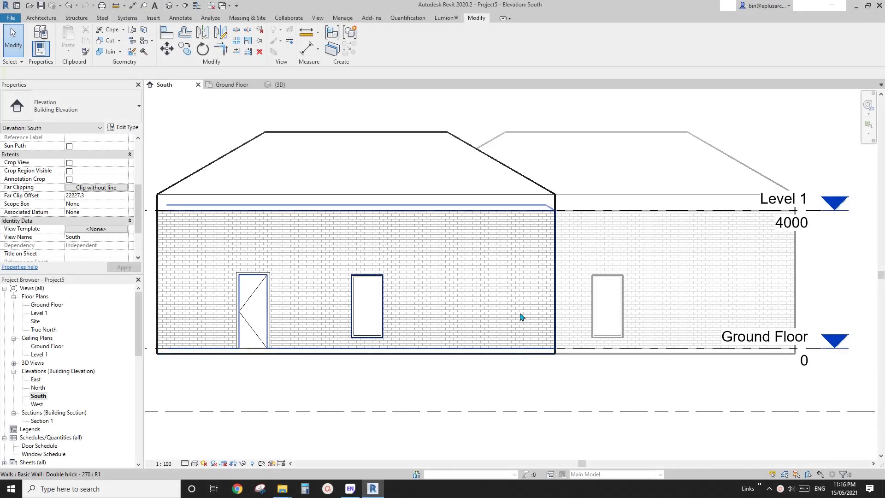
{"action": "middle_click_drag", "start_coordinate": [433, 262], "coordinate": [474, 263]}
{"action": "scroll", "coordinate": [456, 253], "scroll_direction": "up", "scroll_amount": 1}
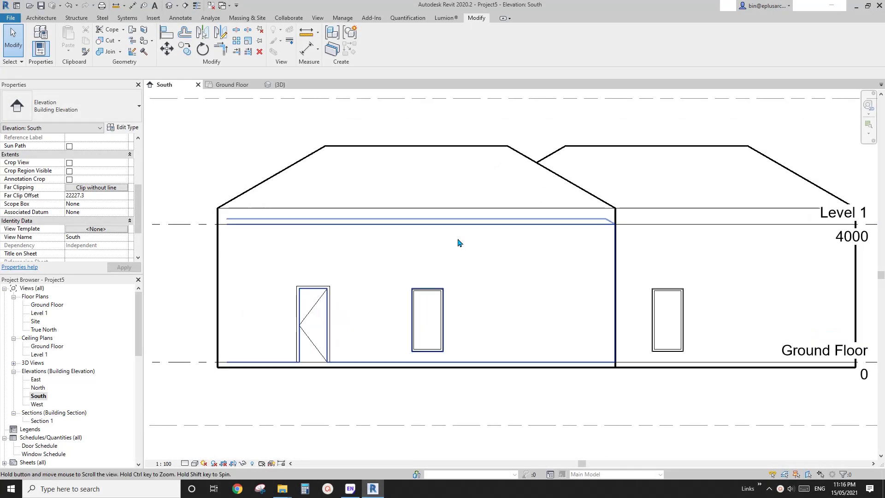
{"action": "middle_click", "coordinate": [458, 243]}
{"action": "middle_click", "coordinate": [458, 243]}
{"action": "scroll", "coordinate": [547, 265], "scroll_direction": "up", "scroll_amount": 5}
{"action": "scroll", "coordinate": [553, 253], "scroll_direction": "up", "scroll_amount": 2}
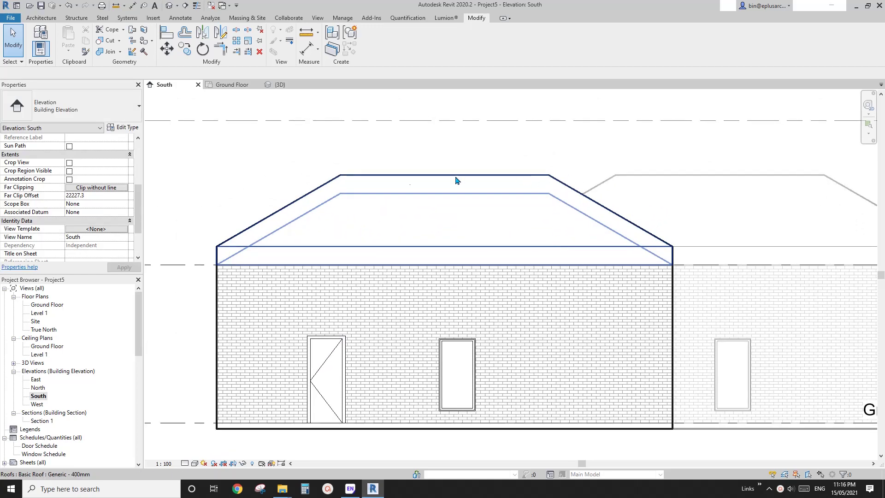
{"action": "middle_click_drag", "start_coordinate": [241, 249], "coordinate": [222, 206]}
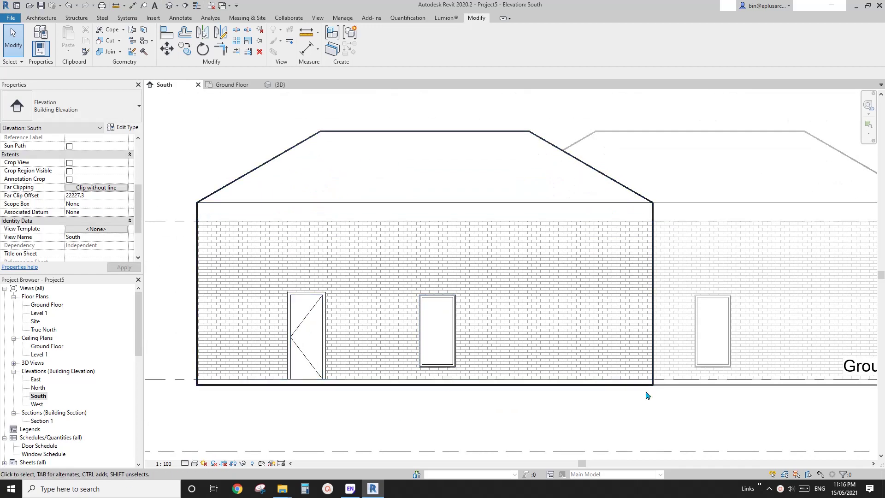
{"action": "middle_click_drag", "start_coordinate": [658, 275], "coordinate": [448, 283]}
{"action": "middle_click_drag", "start_coordinate": [434, 240], "coordinate": [417, 290]}
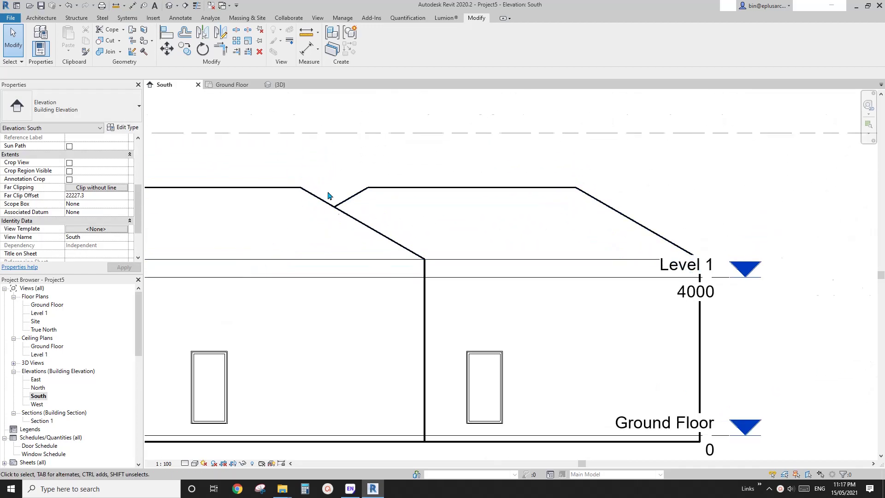
{"action": "scroll", "coordinate": [328, 192], "scroll_direction": "up", "scroll_amount": 3}
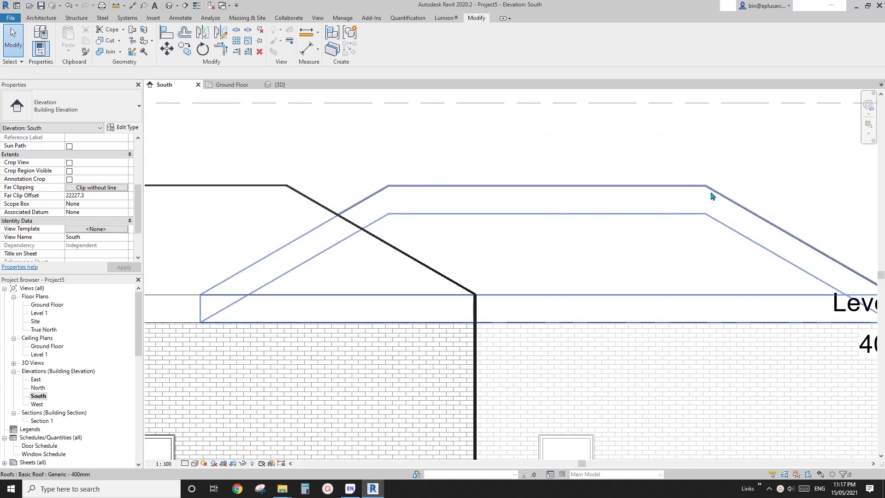
{"action": "scroll", "coordinate": [291, 155], "scroll_direction": "down", "scroll_amount": 3}
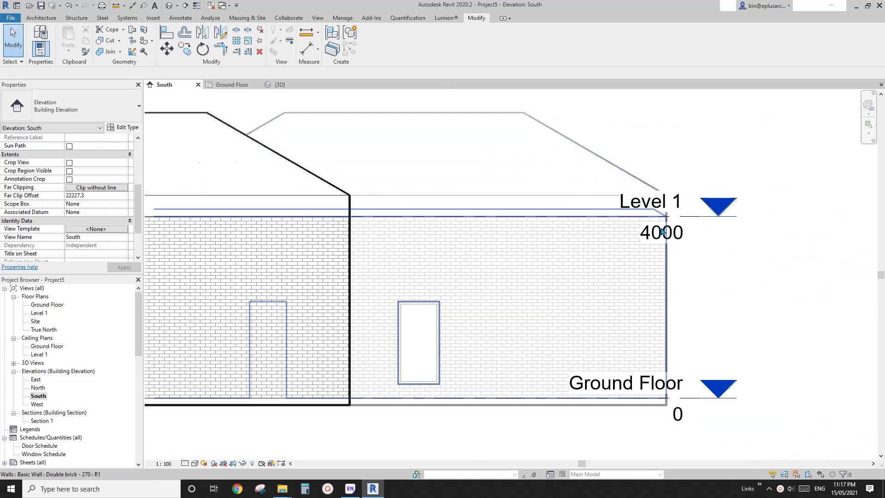
{"action": "middle_click_drag", "start_coordinate": [428, 302], "coordinate": [544, 308]}
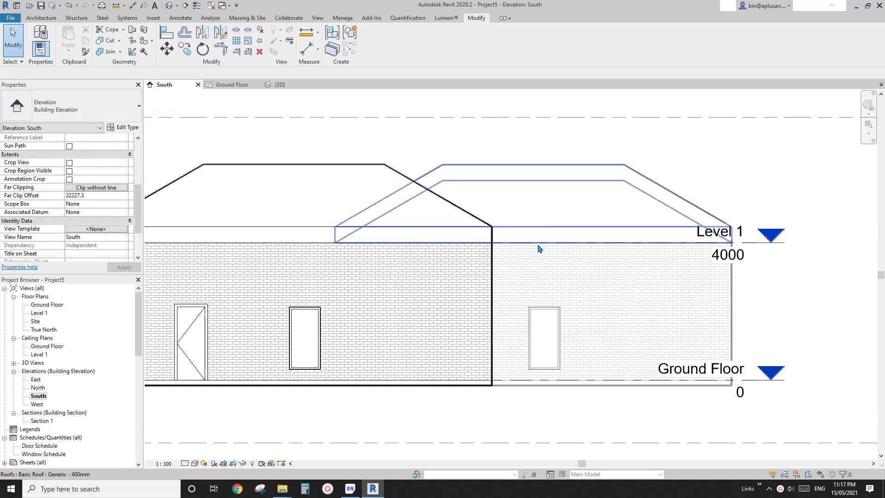
{"action": "scroll", "coordinate": [553, 254], "scroll_direction": "down", "scroll_amount": 1}
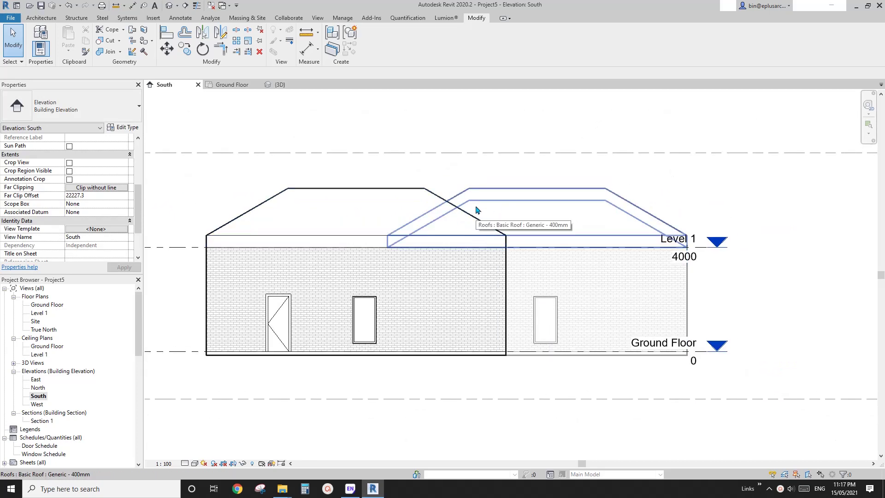
{"action": "middle_click_drag", "start_coordinate": [668, 287], "coordinate": [670, 289]}
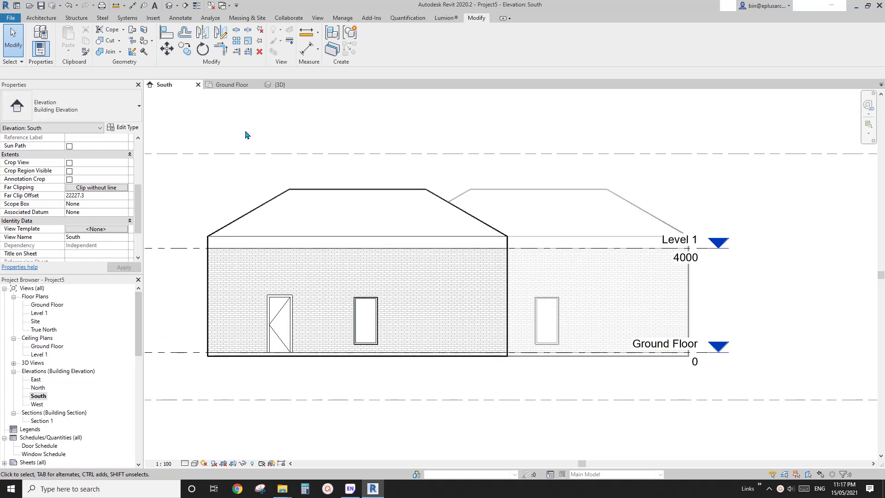
Close Project5 without saving and create a new project from a template other than Construction Template.
{"action": "left_click", "coordinate": [199, 84]}
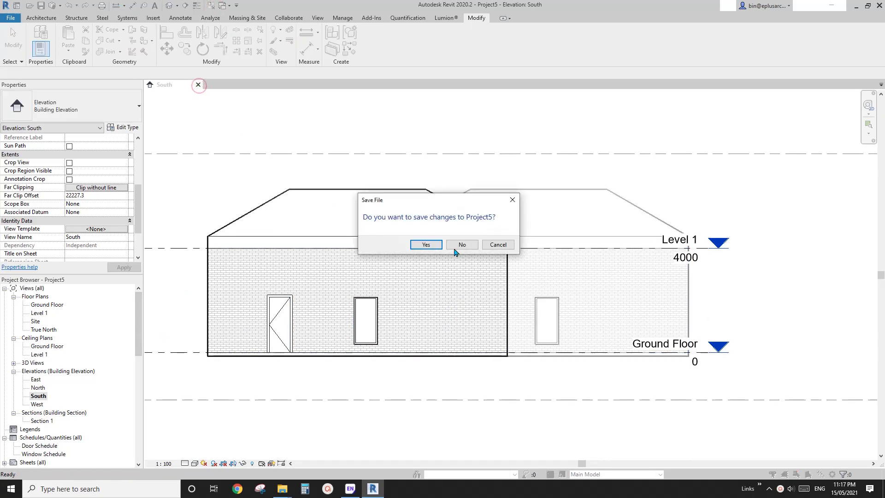
{"action": "left_click", "coordinate": [460, 245]}
{"action": "left_click", "coordinate": [71, 108]}
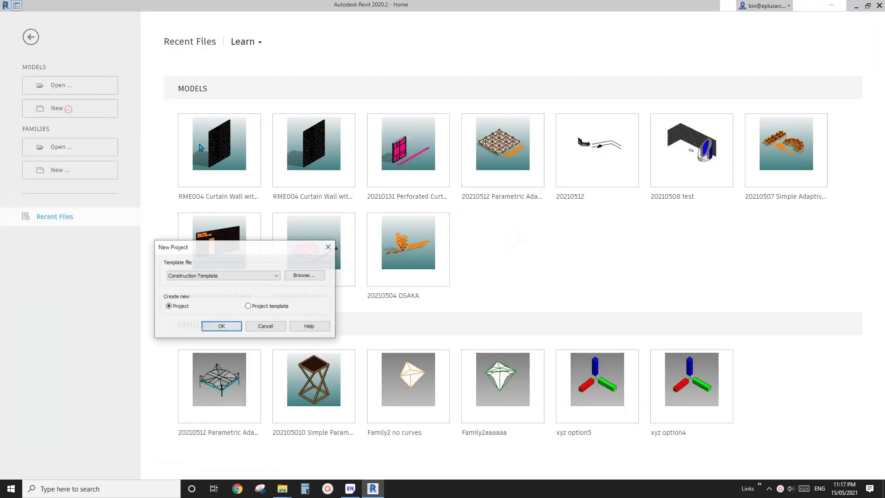
{"action": "left_click", "coordinate": [256, 275]}
{"action": "left_click", "coordinate": [193, 290]}
{"action": "left_click", "coordinate": [220, 325]}
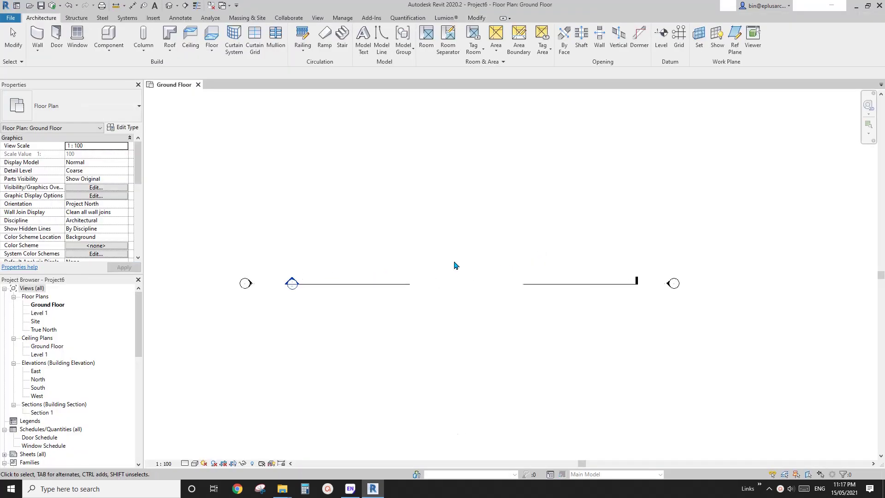
Draw a rectangular enclosure of Double brick - 270 walls just above the section line on the Ground Floor plan.
{"action": "key", "text": "w"}
{"action": "key", "text": "a"}
{"action": "left_click", "coordinate": [378, 31]}
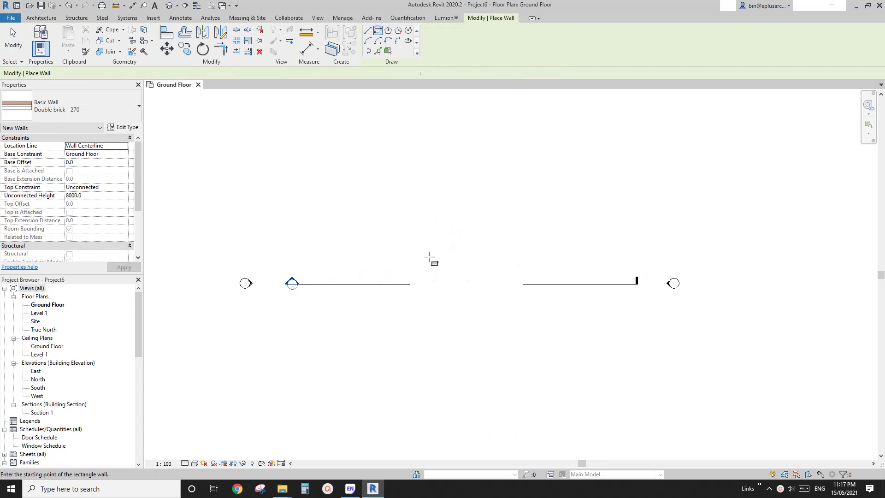
{"action": "left_click", "coordinate": [407, 228]}
{"action": "left_click", "coordinate": [497, 273]}
{"action": "key", "text": "Escape"}
{"action": "key", "text": "Escape"}
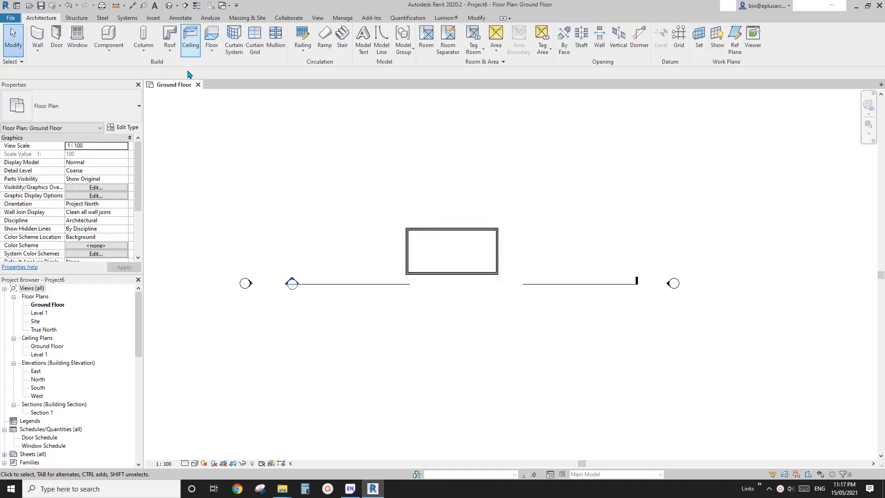
Create a Generic - 400mm footprint roof with 30° slopes over all four walls and attach the walls to it.
{"action": "left_click", "coordinate": [170, 33]}
{"action": "left_click", "coordinate": [429, 265]}
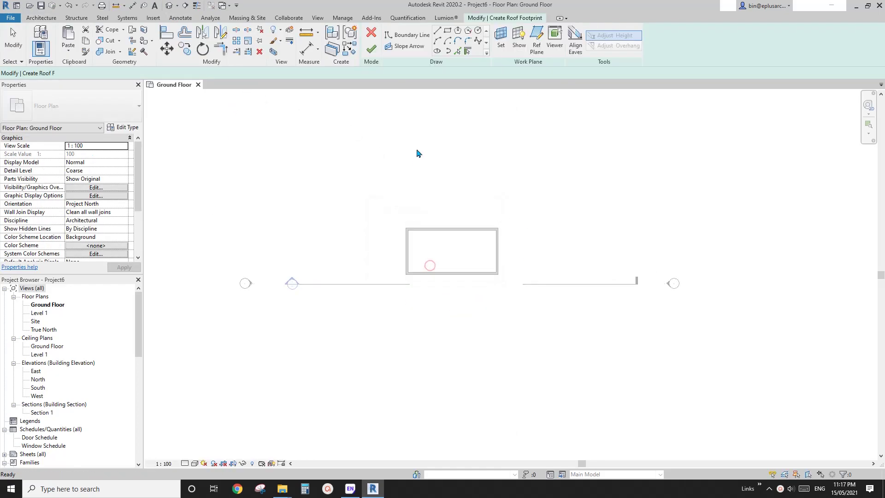
{"action": "key", "text": "Tab"}
{"action": "left_click", "coordinate": [502, 257]}
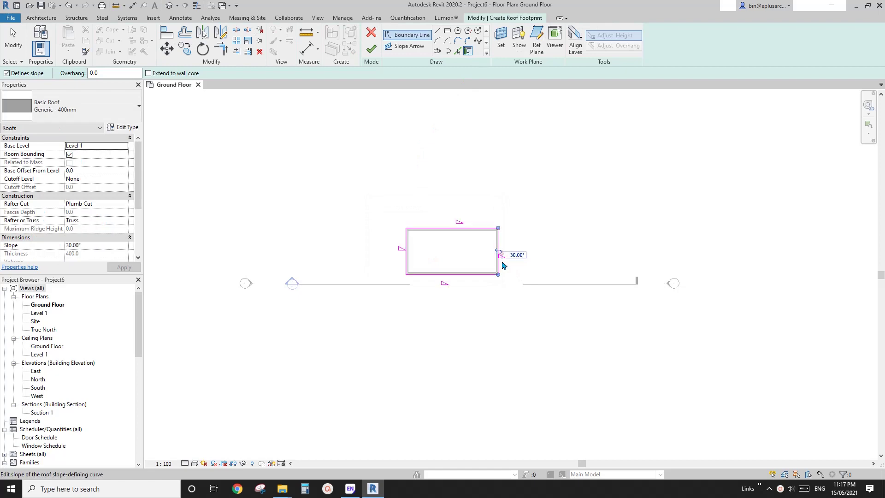
{"action": "left_click", "coordinate": [371, 48]}
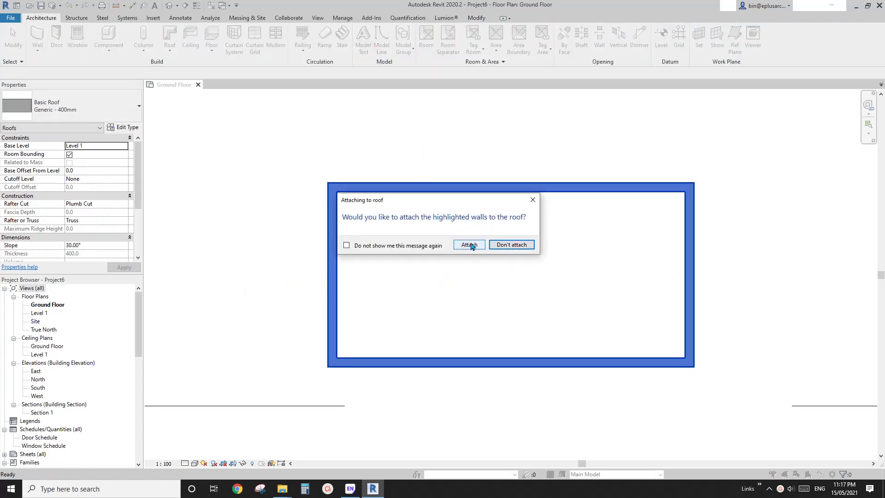
{"action": "left_click", "coordinate": [469, 245]}
{"action": "key", "text": "Escape"}
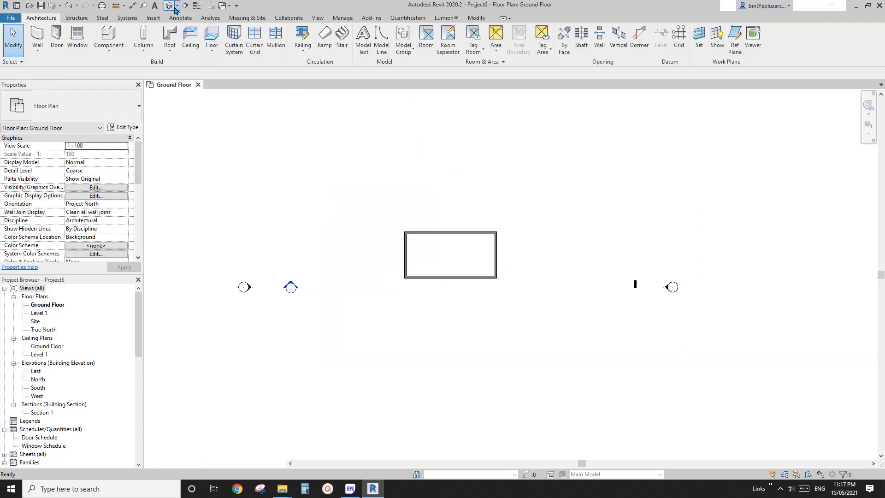
Check the roofed building in the 3D view and open the South elevation.
{"action": "left_click", "coordinate": [174, 6]}
{"action": "middle_click_drag", "start_coordinate": [350, 217], "coordinate": [565, 283], "text": "shift"}
{"action": "double_click", "coordinate": [37, 396]}
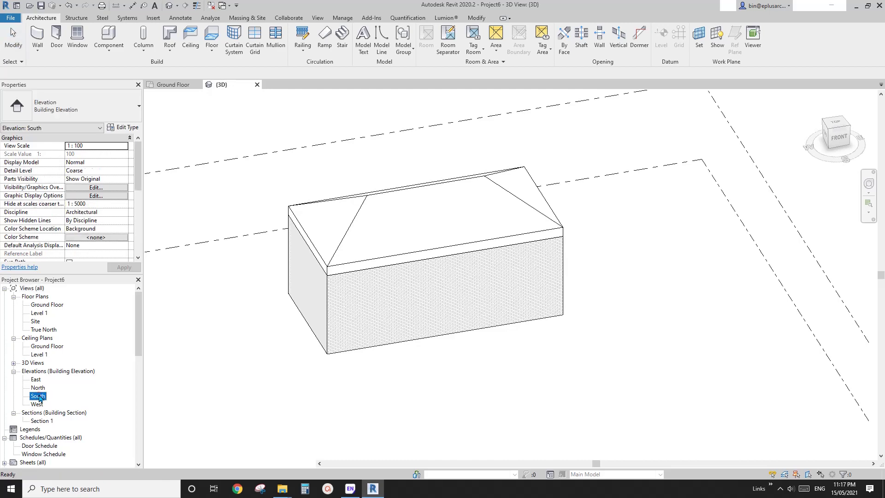
{"action": "scroll", "coordinate": [461, 307], "scroll_direction": "up", "scroll_amount": 1}
{"action": "middle_click_drag", "start_coordinate": [453, 315], "coordinate": [534, 274]}
{"action": "scroll", "coordinate": [469, 260], "scroll_direction": "up", "scroll_amount": 1}
{"action": "middle_click_drag", "start_coordinate": [469, 260], "coordinate": [484, 279]}
{"action": "scroll", "coordinate": [396, 203], "scroll_direction": "up", "scroll_amount": 1}
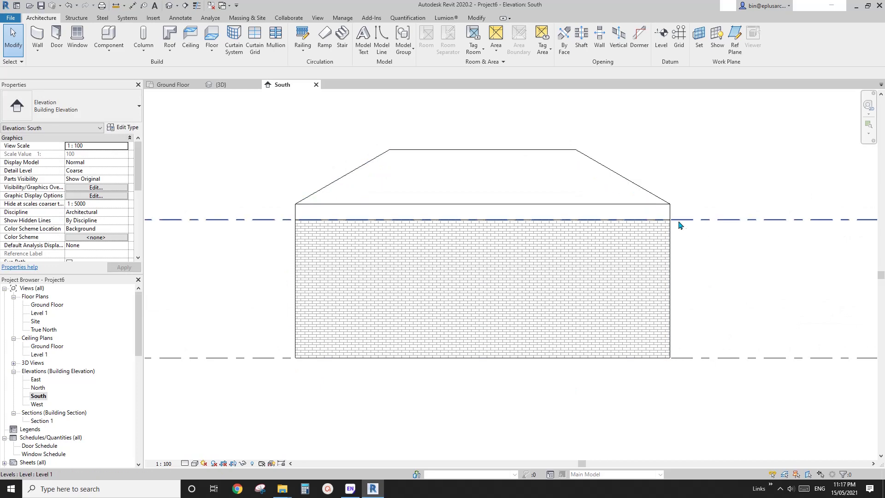
{"action": "scroll", "coordinate": [662, 237], "scroll_direction": "up", "scroll_amount": 1}
{"action": "scroll", "coordinate": [468, 201], "scroll_direction": "up", "scroll_amount": 1}
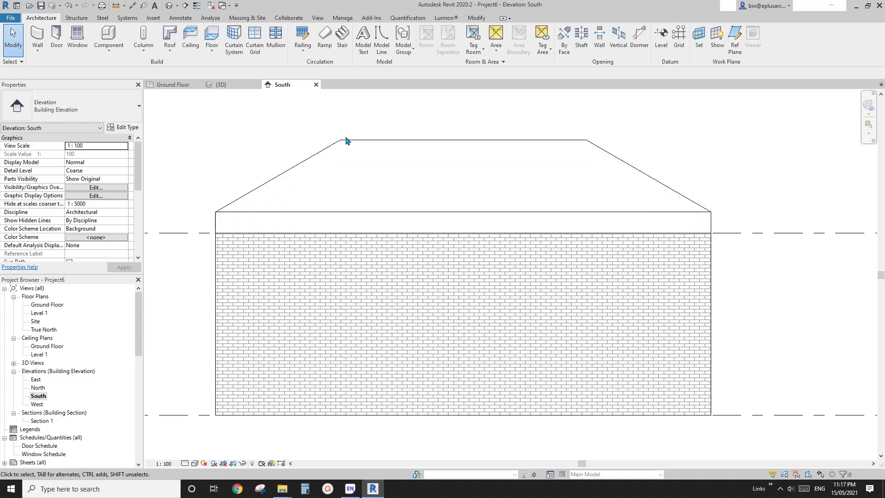
Review the projection and cut line weights of the model categories in Object Styles.
{"action": "left_click", "coordinate": [345, 18]}
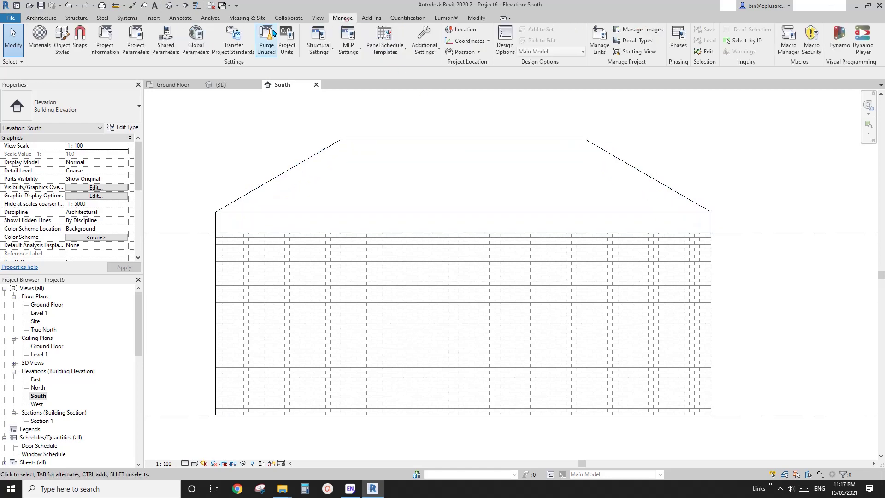
{"action": "left_click", "coordinate": [62, 42]}
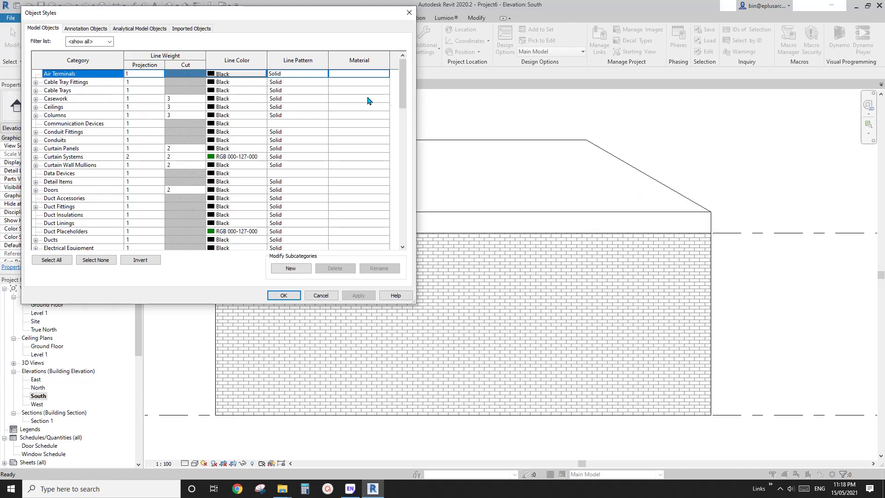
{"action": "left_click_drag", "start_coordinate": [408, 97], "coordinate": [407, 237]}
{"action": "left_click", "coordinate": [284, 295]}
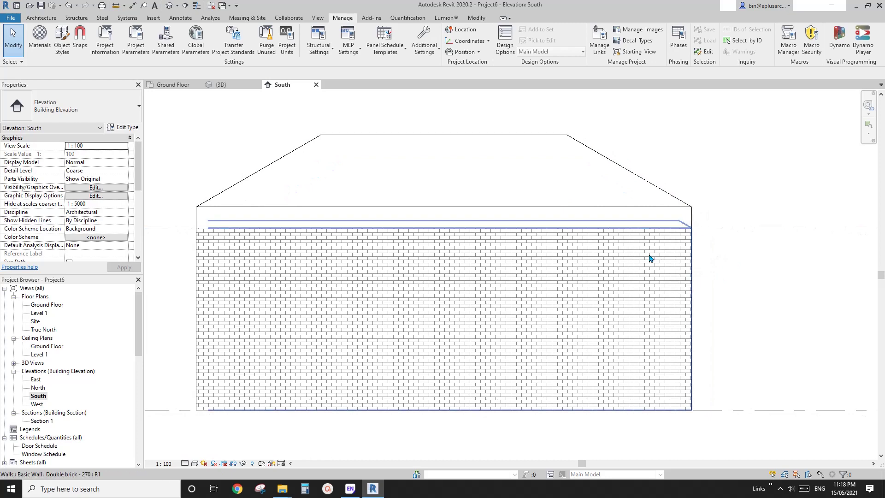
Print the current window of the South elevation to Project6.pdf with the Adobe PDF printer.
{"action": "scroll", "coordinate": [355, 319], "scroll_direction": "up", "scroll_amount": 5}
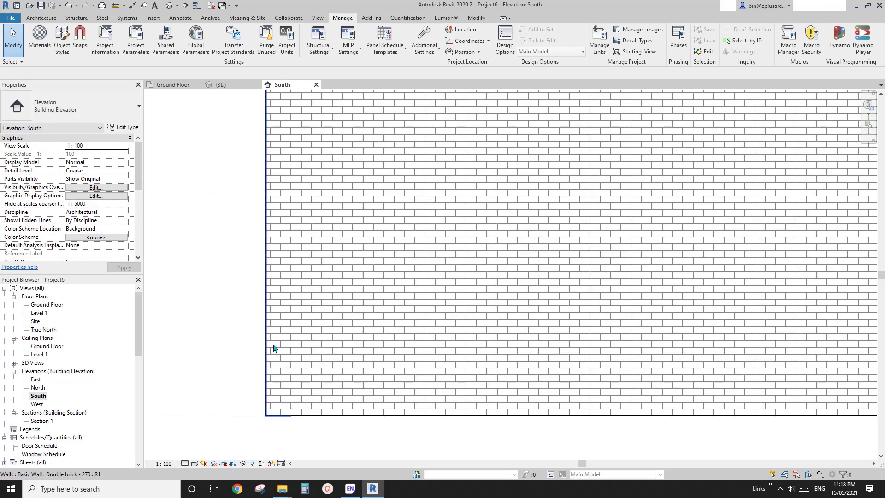
{"action": "scroll", "coordinate": [379, 298], "scroll_direction": "down", "scroll_amount": 5}
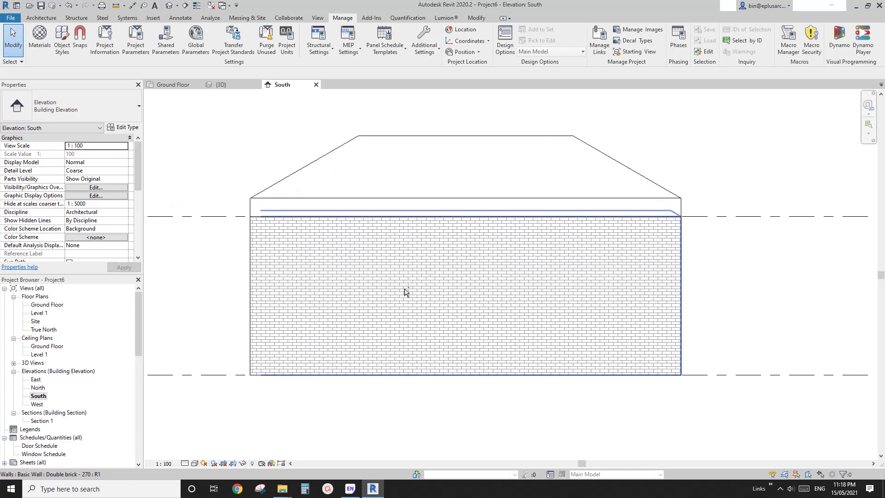
{"action": "key", "text": "ctrl+p"}
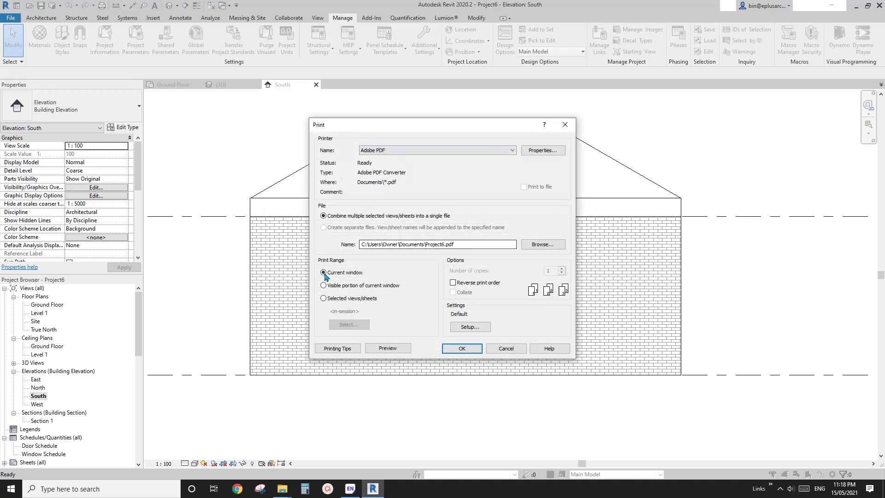
{"action": "left_click", "coordinate": [462, 348]}
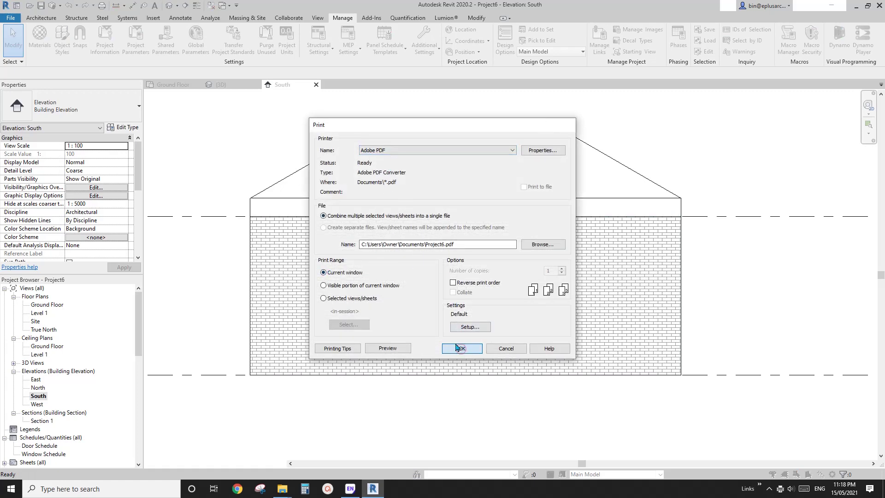
{"action": "left_click", "coordinate": [448, 257]}
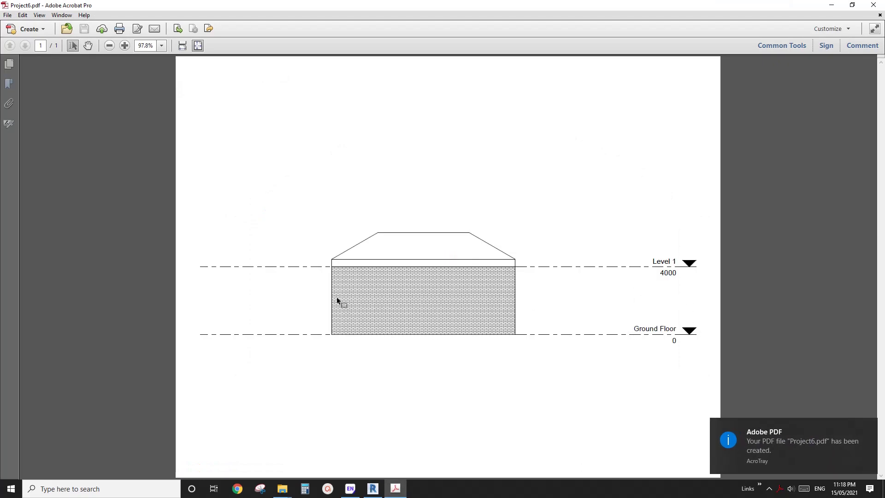
Examine the line thickness of the roof edges, wall outline and brick pattern in the printed PDF.
{"action": "scroll", "coordinate": [337, 299], "scroll_direction": "up", "scroll_amount": 6, "text": "ctrl"}
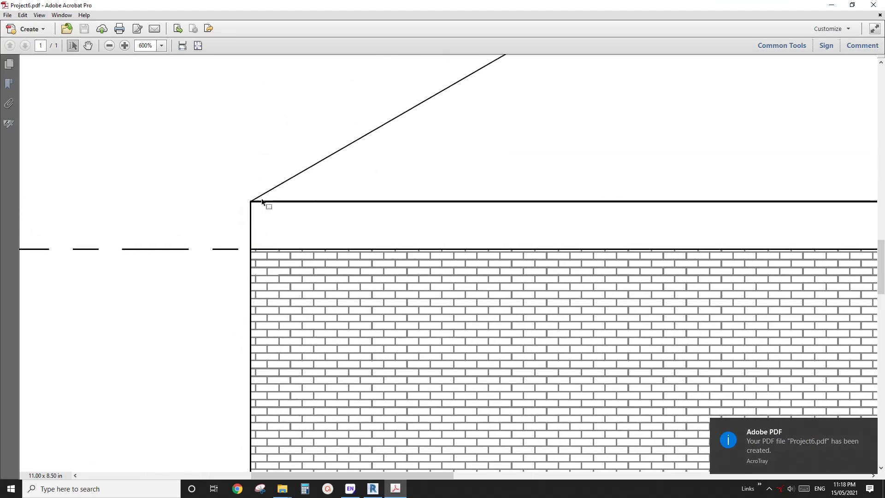
{"action": "scroll", "coordinate": [305, 208], "scroll_direction": "up", "scroll_amount": 5}
{"action": "scroll", "coordinate": [337, 204], "scroll_direction": "right", "scroll_amount": 8}
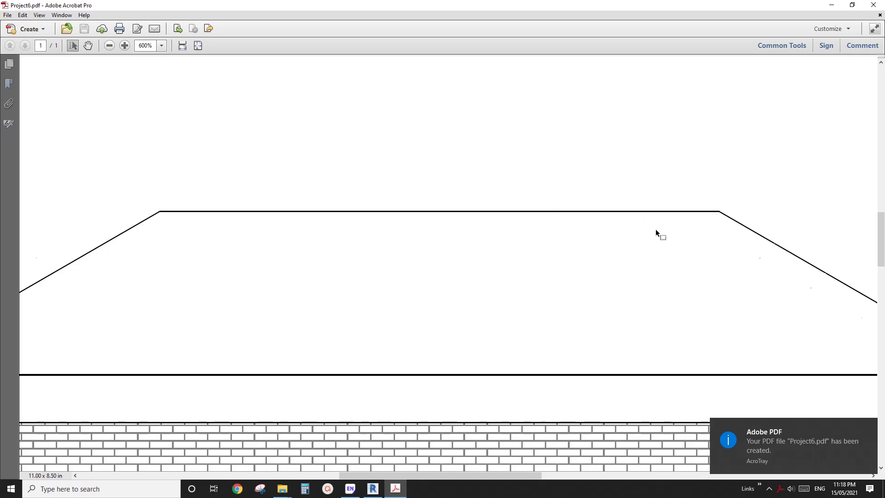
{"action": "scroll", "coordinate": [599, 221], "scroll_direction": "right", "scroll_amount": 3, "text": "shift"}
{"action": "scroll", "coordinate": [636, 299], "scroll_direction": "down", "scroll_amount": 10}
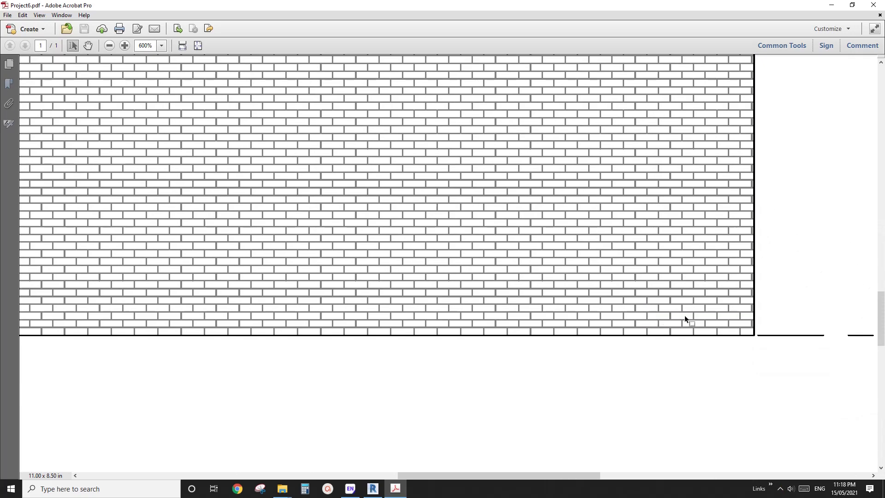
{"action": "scroll", "coordinate": [725, 325], "scroll_direction": "left", "scroll_amount": 10, "text": "shift"}
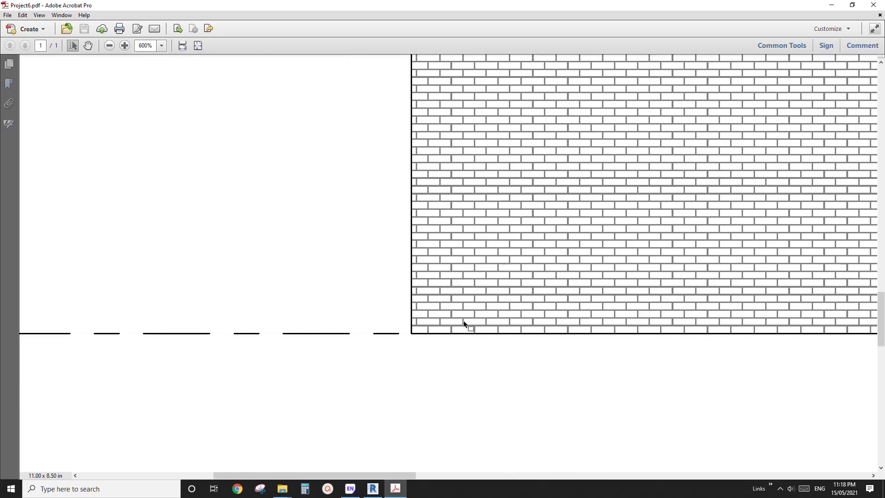
{"action": "scroll", "coordinate": [463, 323], "scroll_direction": "down", "scroll_amount": 5, "text": "ctrl"}
{"action": "scroll", "coordinate": [424, 313], "scroll_direction": "up", "scroll_amount": 1}
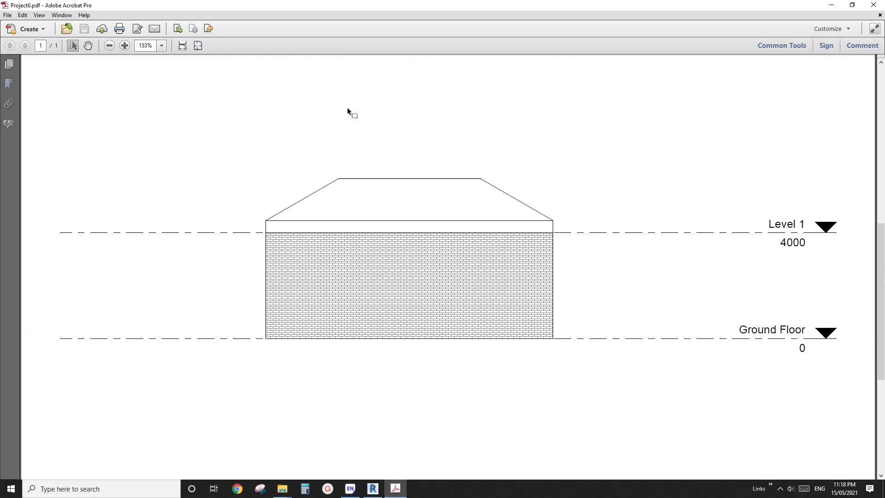
Close the printed PDF and look over the roof and brick wall linework in the South elevation.
{"action": "left_click", "coordinate": [872, 6]}
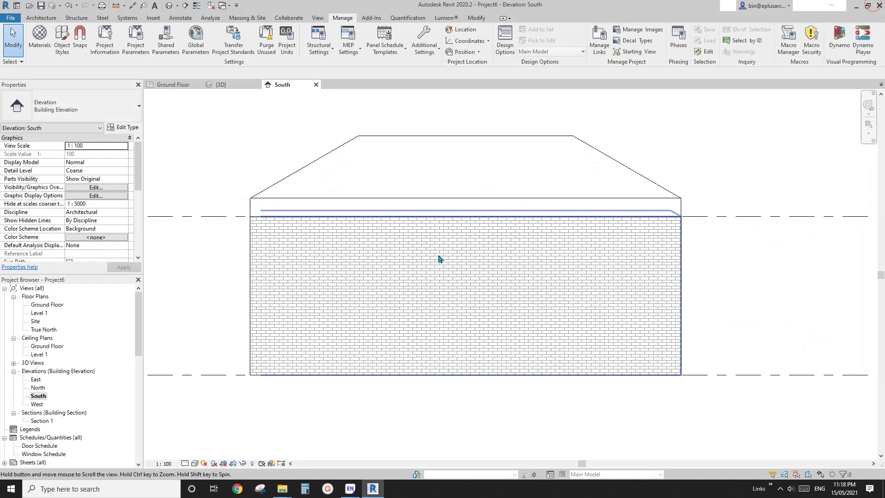
{"action": "scroll", "coordinate": [434, 239], "scroll_direction": "down", "scroll_amount": 3}
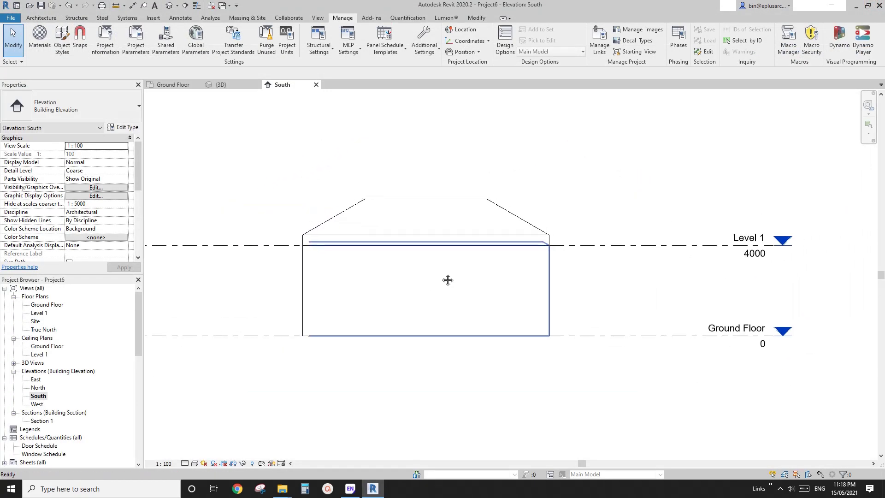
{"action": "scroll", "coordinate": [424, 275], "scroll_direction": "up", "scroll_amount": 2}
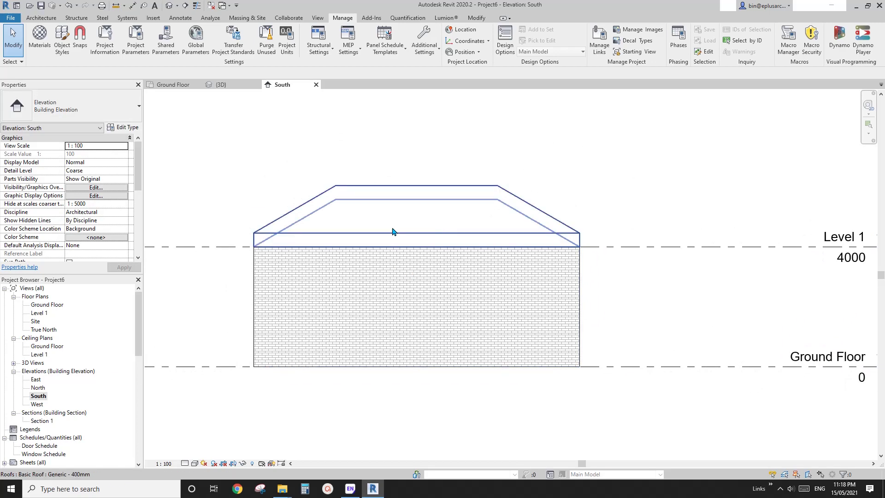
{"action": "scroll", "coordinate": [379, 253], "scroll_direction": "up", "scroll_amount": 2}
{"action": "middle_click_drag", "start_coordinate": [336, 223], "coordinate": [351, 227]}
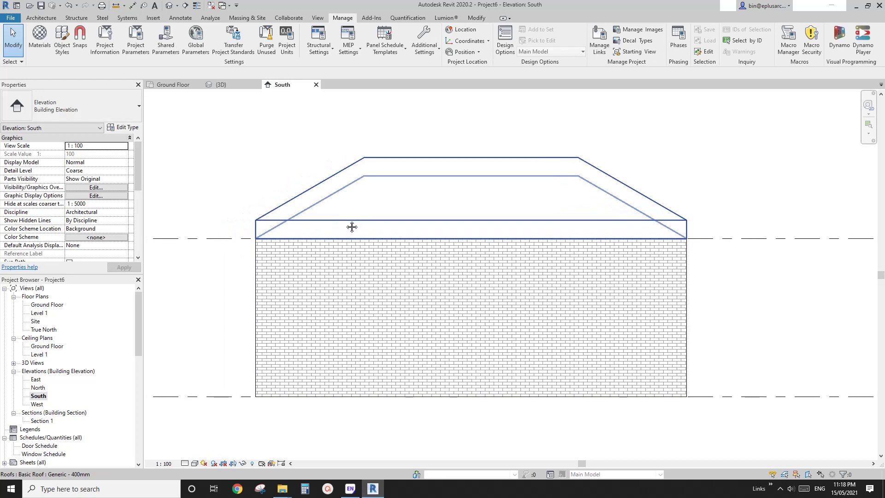
{"action": "middle_click_drag", "start_coordinate": [433, 233], "coordinate": [382, 232]}
{"action": "scroll", "coordinate": [382, 230], "scroll_direction": "down", "scroll_amount": 1}
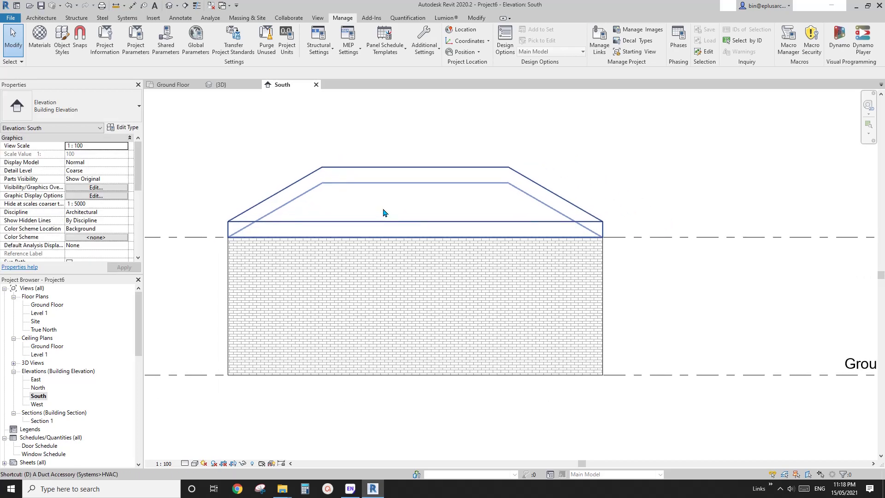
Draw a detail line in the Wide Lines style along the roof ridge in the South elevation.
{"action": "left_click", "coordinate": [382, 210]}
{"action": "key", "text": "d"}
{"action": "key", "text": "l"}
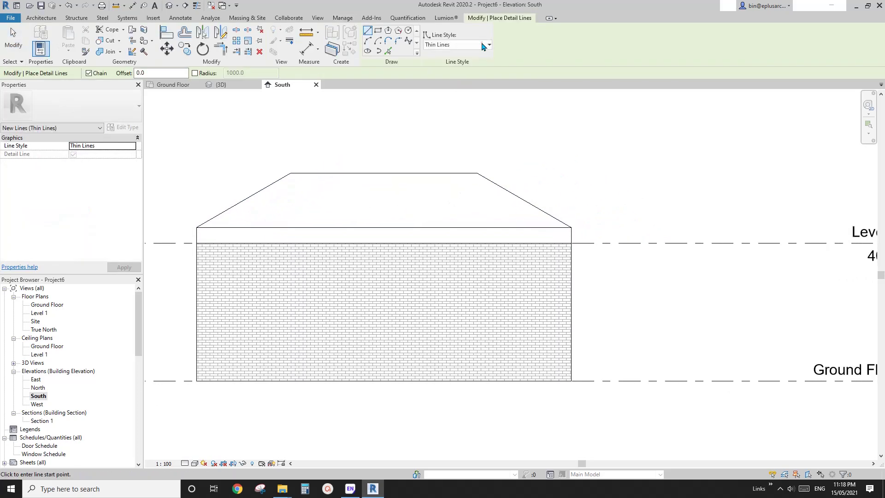
{"action": "left_click", "coordinate": [482, 46]}
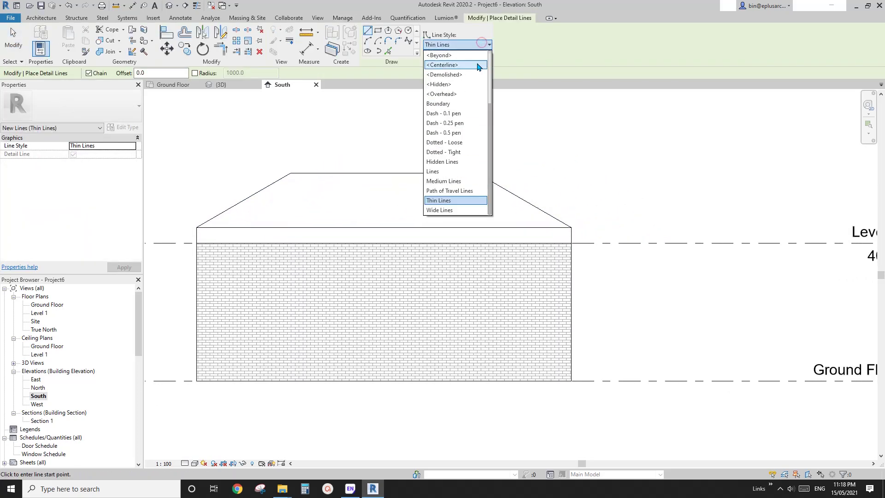
{"action": "left_click", "coordinate": [460, 211]}
{"action": "middle_click_drag", "start_coordinate": [470, 144], "coordinate": [530, 191]}
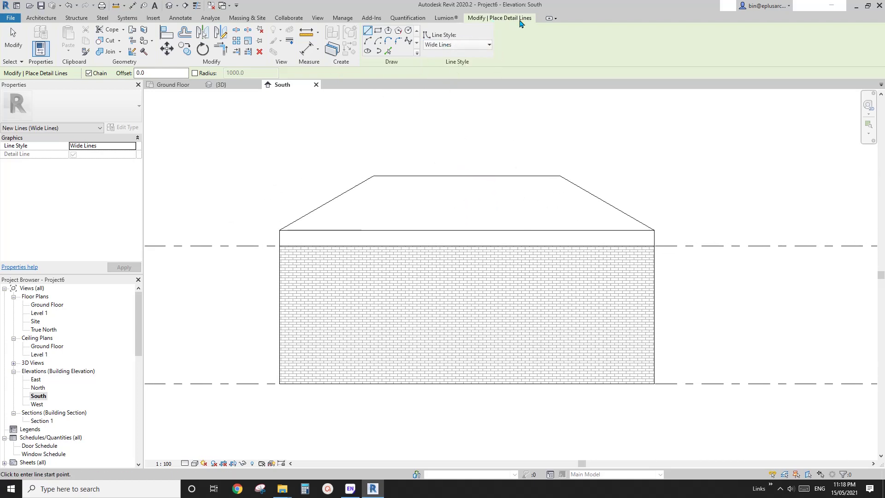
{"action": "left_click", "coordinate": [373, 175]}
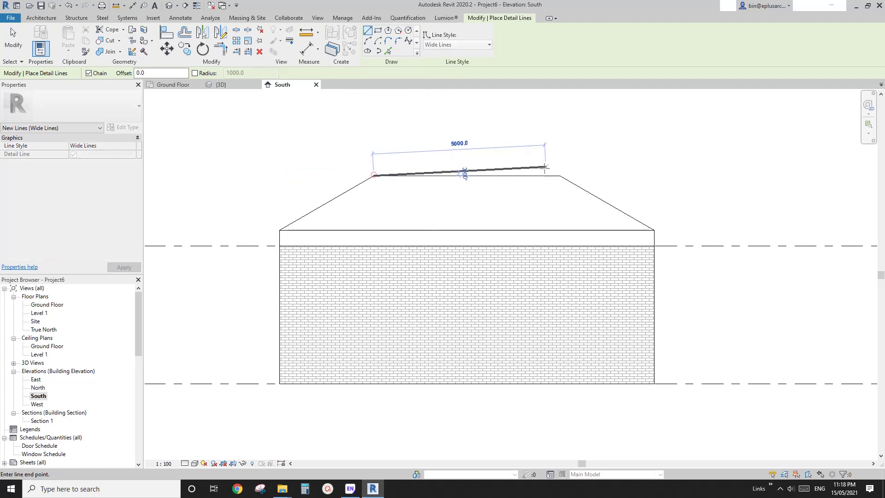
{"action": "left_click", "coordinate": [559, 176]}
Trace both sloping roof edges, the right fascia end and the building's left edge with Wide Lines detail lines picked from the model.
{"action": "left_click", "coordinate": [390, 51]}
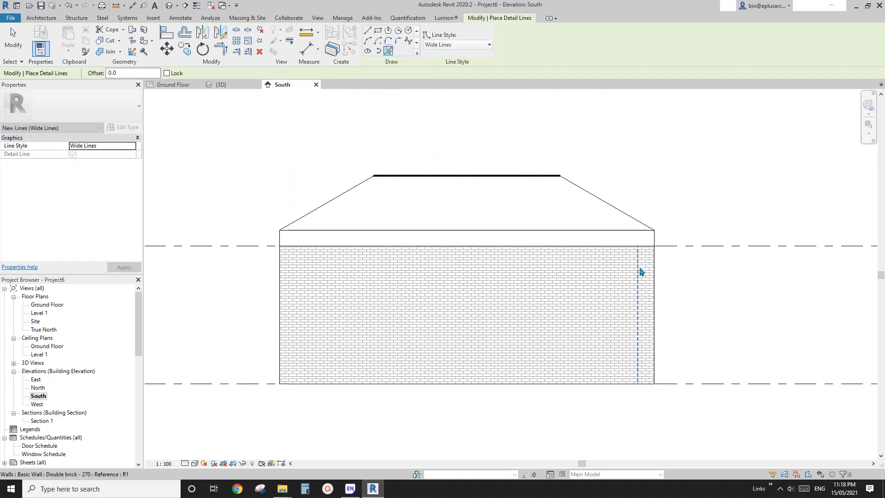
{"action": "left_click", "coordinate": [626, 214]}
{"action": "left_click", "coordinate": [655, 239]}
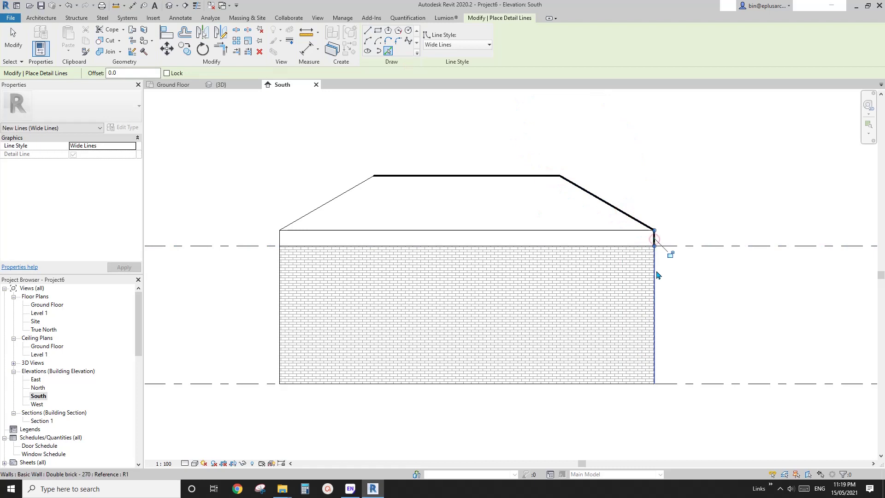
{"action": "key", "text": "t"}
{"action": "key", "text": "r"}
{"action": "left_click", "coordinate": [279, 266]}
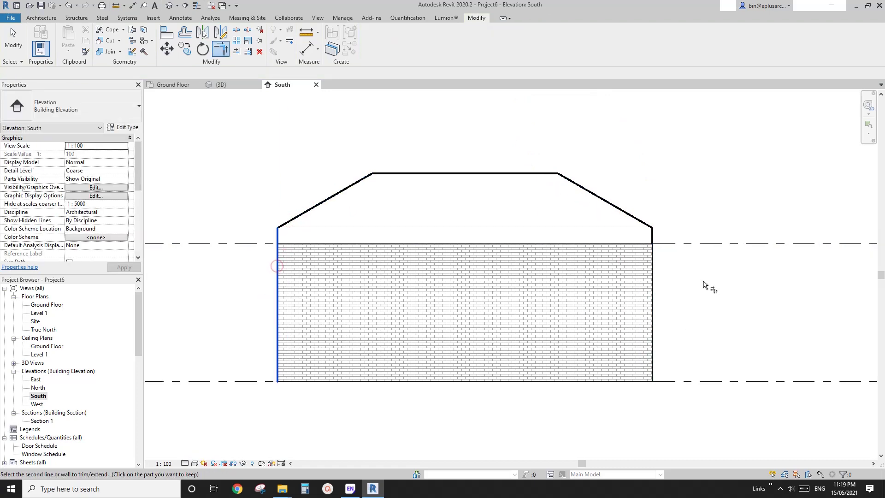
{"action": "key", "text": "Escape"}
{"action": "key", "text": "Escape"}
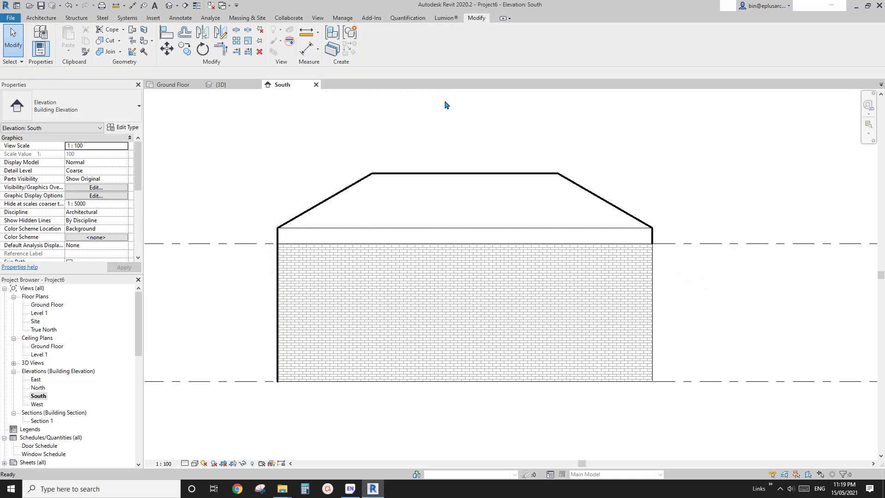
Extend the right-hand detail line down to Ground Floor and draw a Wide Lines detail line along the wall base.
{"action": "left_click", "coordinate": [653, 245]}
{"action": "left_click_drag", "start_coordinate": [653, 246], "coordinate": [654, 385]}
{"action": "key", "text": "d"}
{"action": "key", "text": "l"}
{"action": "left_click", "coordinate": [653, 384]}
{"action": "left_click", "coordinate": [288, 384]}
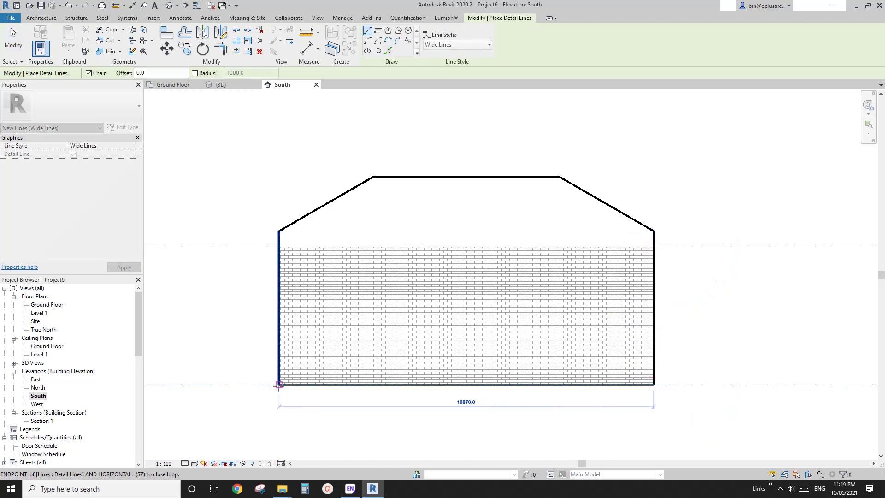
{"action": "key", "text": "Escape"}
{"action": "key", "text": "Escape"}
Examine the thick building outline against the thin fascia and brick pattern lines in the South elevation.
{"action": "scroll", "coordinate": [498, 265], "scroll_direction": "down", "scroll_amount": 2}
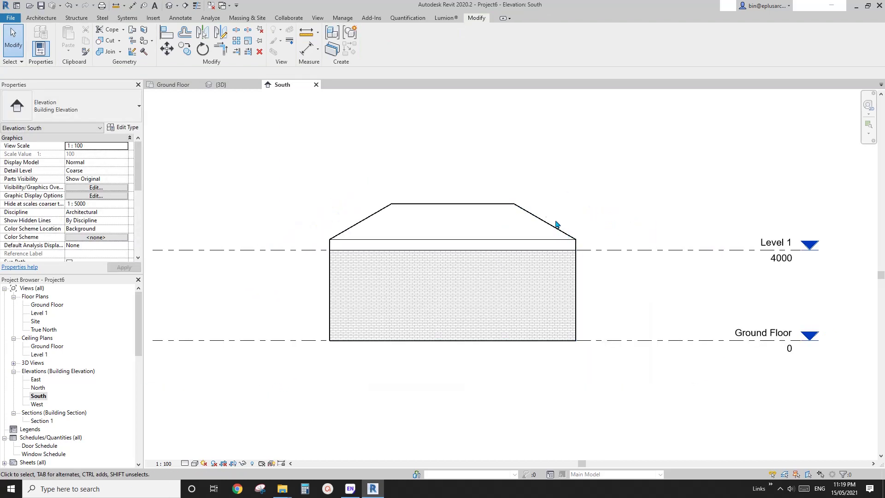
{"action": "scroll", "coordinate": [577, 258], "scroll_direction": "up", "scroll_amount": 2}
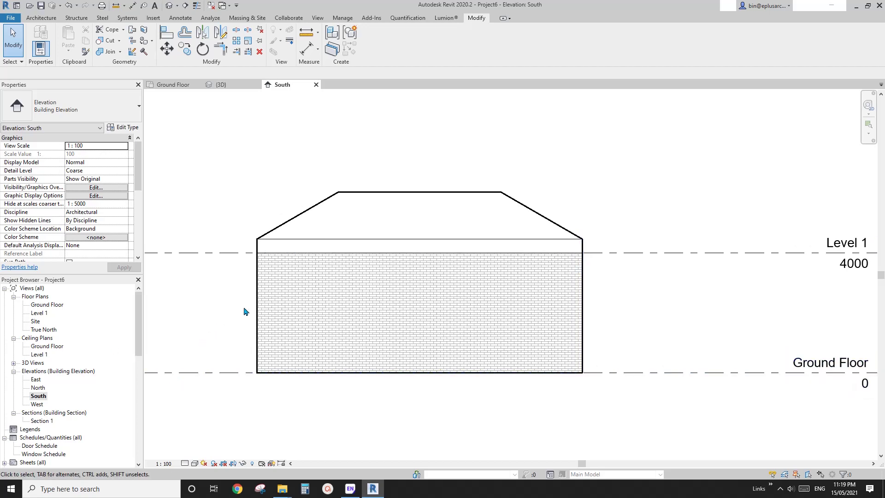
{"action": "middle_click_drag", "start_coordinate": [416, 290], "coordinate": [419, 288]}
{"action": "middle_click_drag", "start_coordinate": [473, 290], "coordinate": [463, 292]}
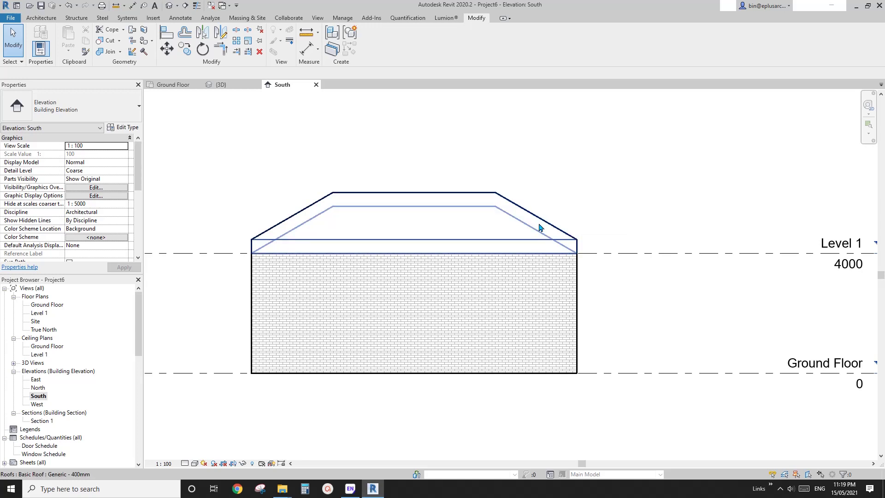
{"action": "middle_click_drag", "start_coordinate": [531, 241], "coordinate": [539, 243]}
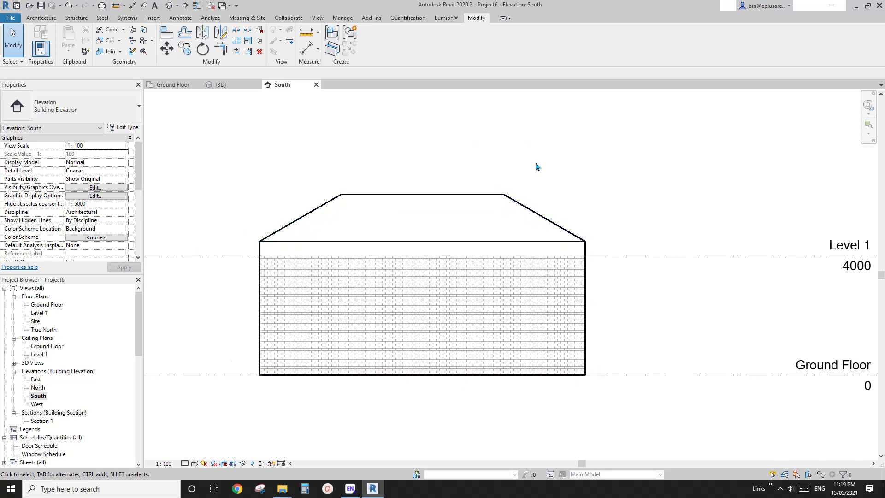
{"action": "middle_click_drag", "start_coordinate": [540, 171], "coordinate": [505, 200]}
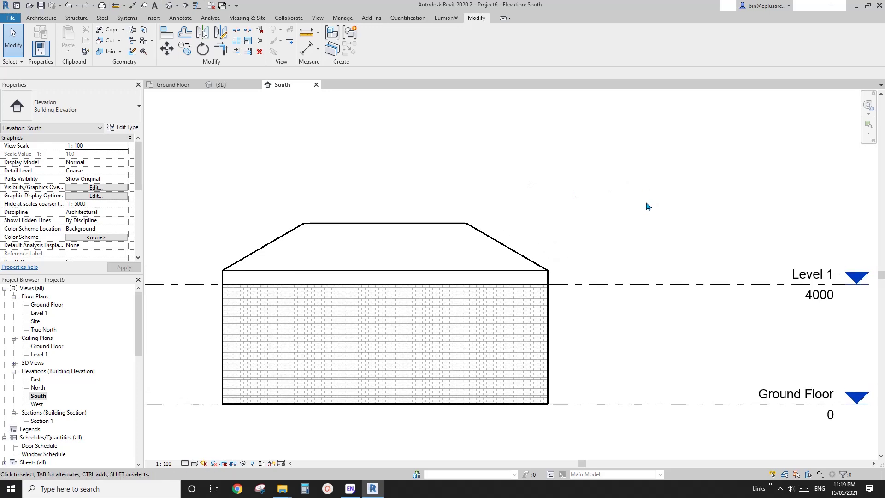
{"action": "scroll", "coordinate": [646, 206], "scroll_direction": "down", "scroll_amount": 1}
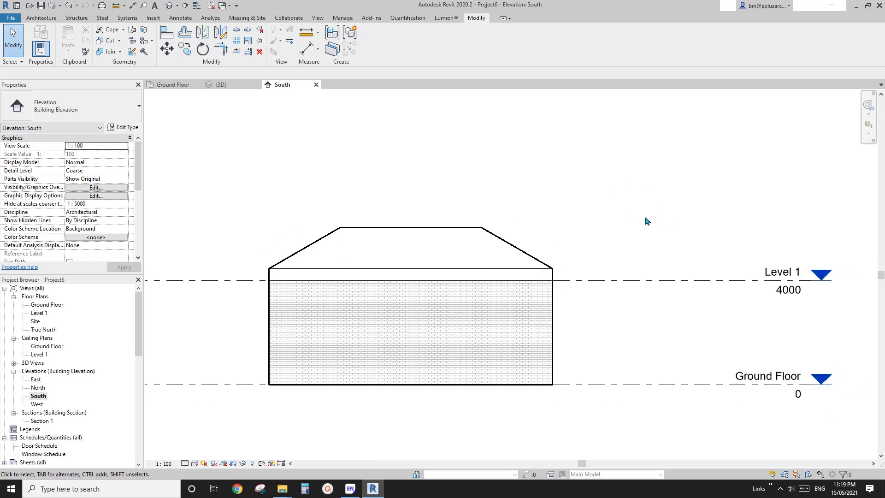
{"action": "middle_click_drag", "start_coordinate": [367, 287], "coordinate": [401, 271]}
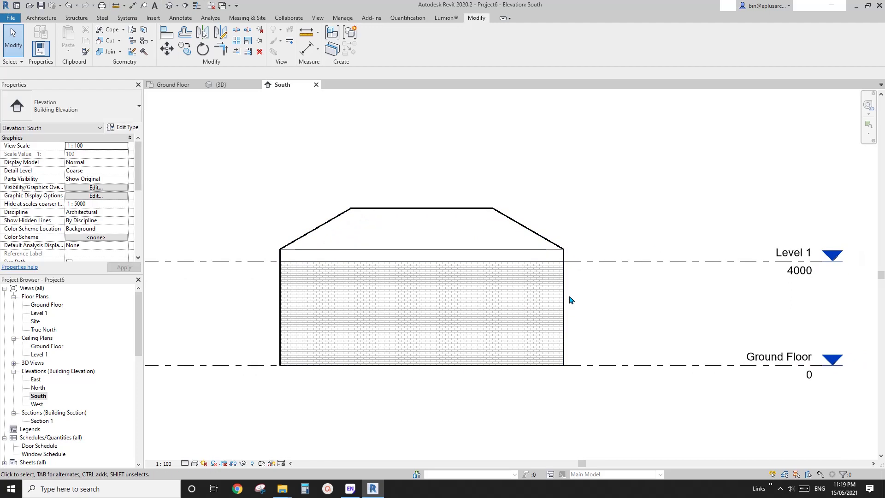
{"action": "scroll", "coordinate": [585, 326], "scroll_direction": "up", "scroll_amount": 1}
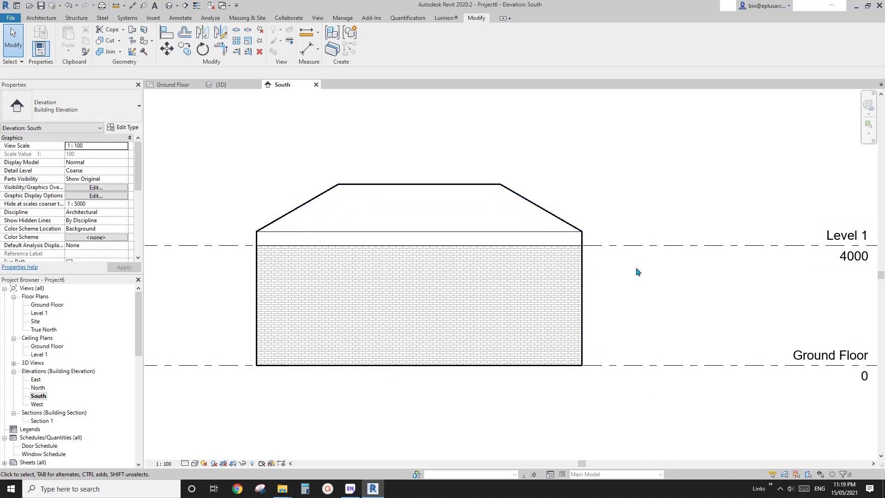
Select the whole chain of Wide Lines detail lines around the building and delete it.
{"action": "left_click", "coordinate": [579, 255]}
{"action": "scroll", "coordinate": [594, 240], "scroll_direction": "down", "scroll_amount": 1}
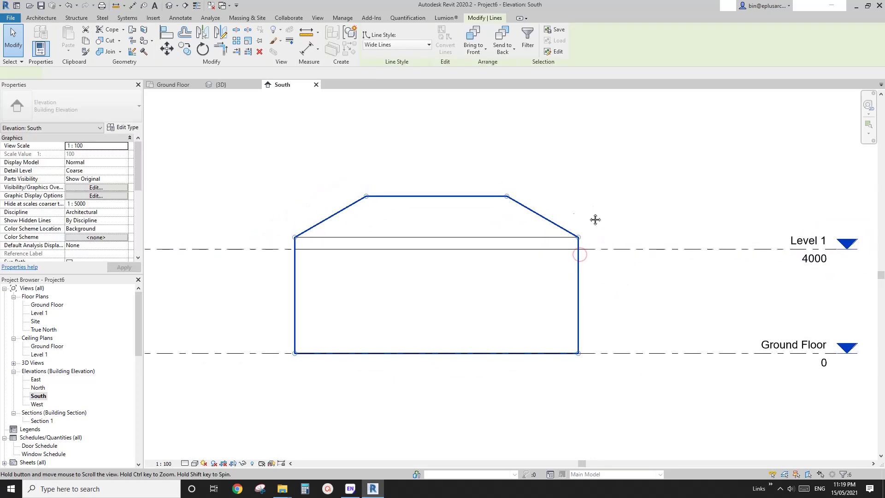
{"action": "left_click", "coordinate": [594, 219]}
{"action": "scroll", "coordinate": [365, 173], "scroll_direction": "up", "scroll_amount": 1}
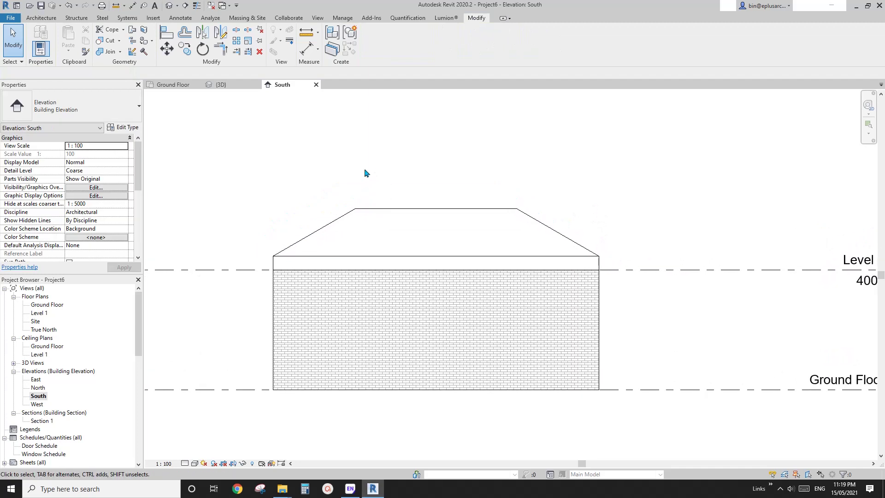
Apply the Wide Lines style with Linework to the roof ridge, both slopes, the right fascia end, the left wall edge and the wall base.
{"action": "left_click", "coordinate": [289, 44]}
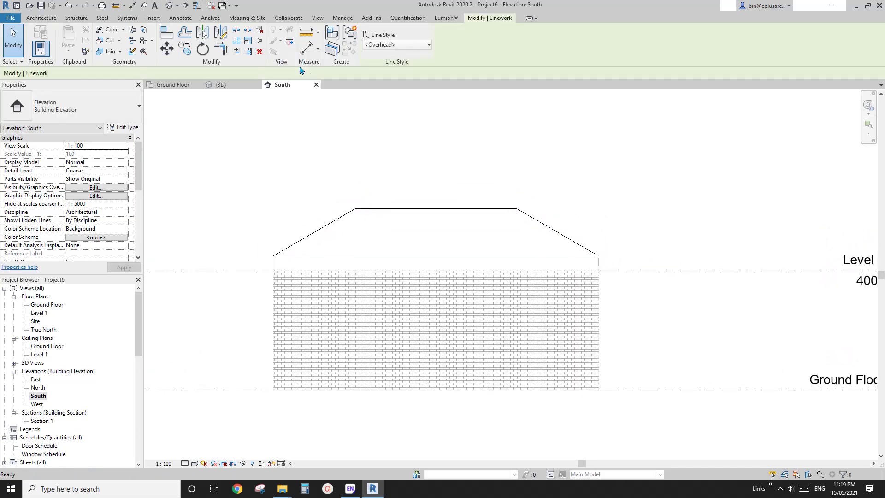
{"action": "left_click", "coordinate": [413, 46]}
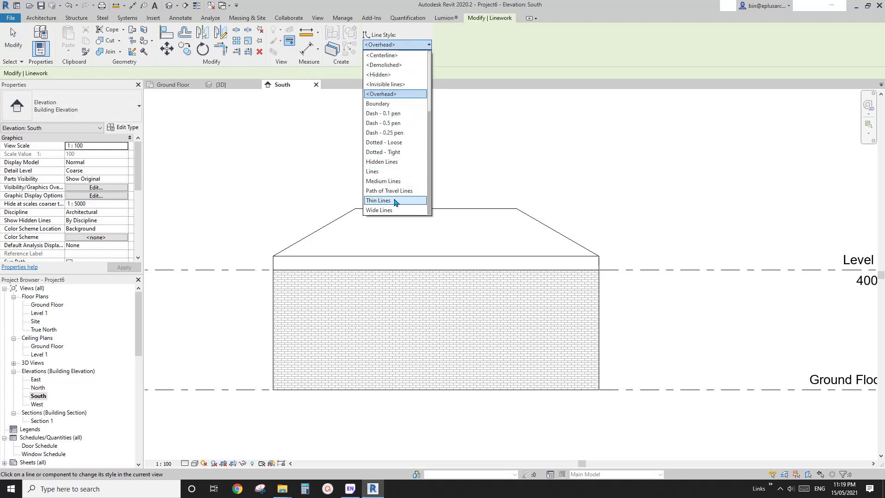
{"action": "left_click", "coordinate": [378, 210]}
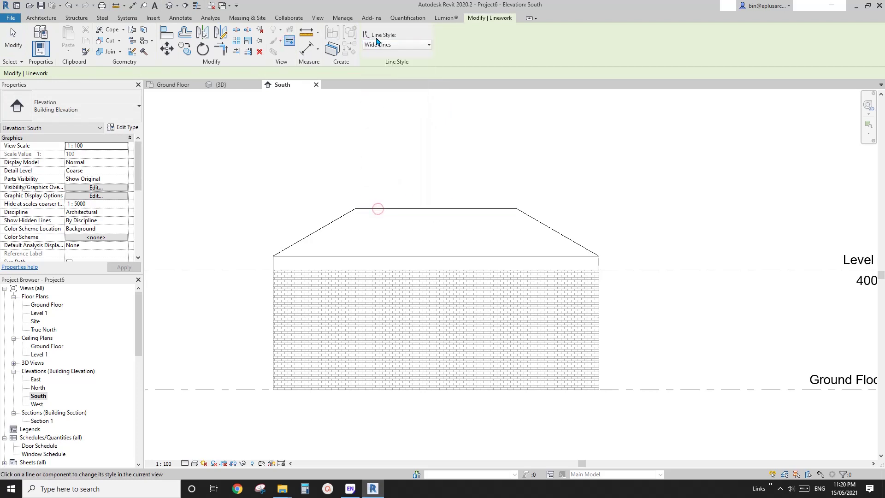
{"action": "left_click", "coordinate": [452, 208]}
{"action": "left_click", "coordinate": [542, 223]}
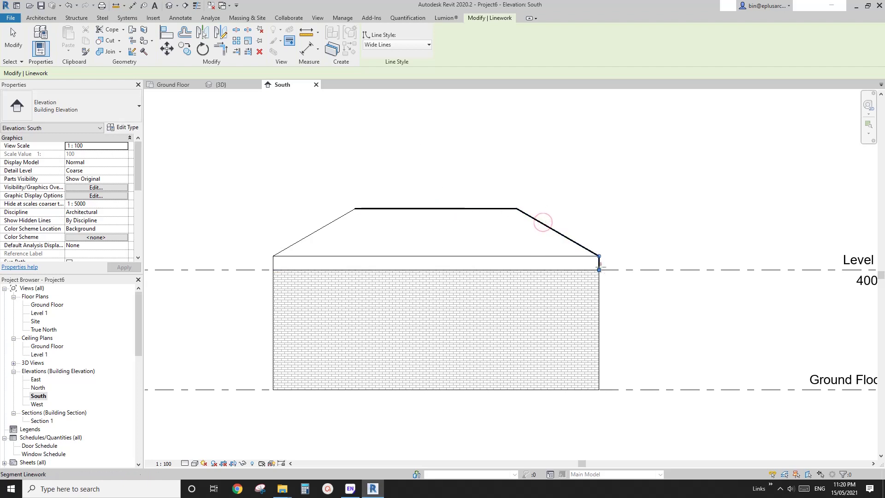
{"action": "left_click", "coordinate": [312, 231]}
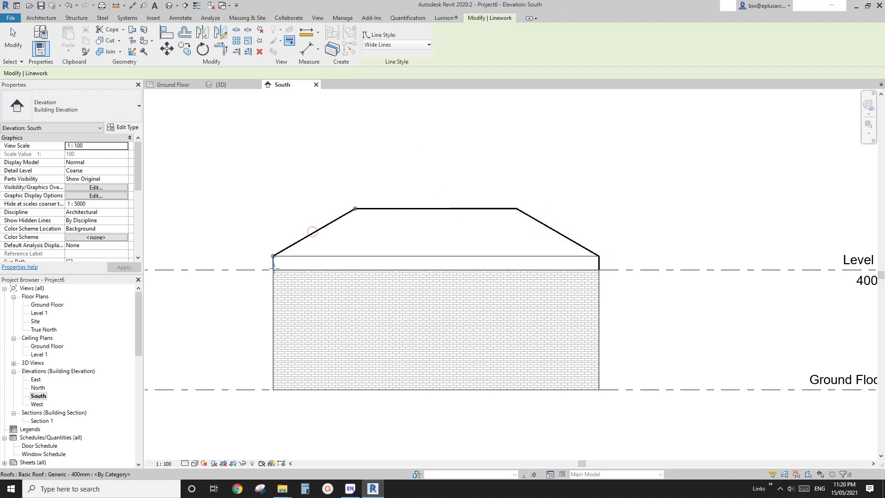
{"action": "left_click", "coordinate": [482, 390]}
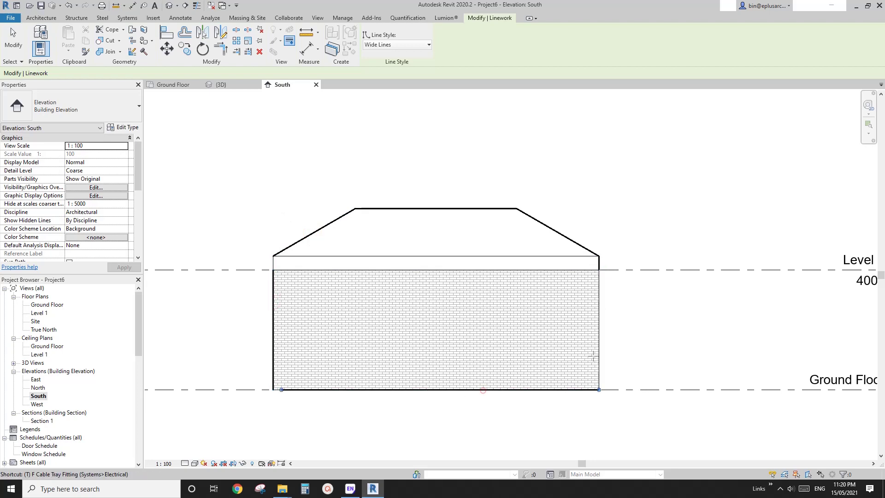
{"action": "key", "text": "Escape"}
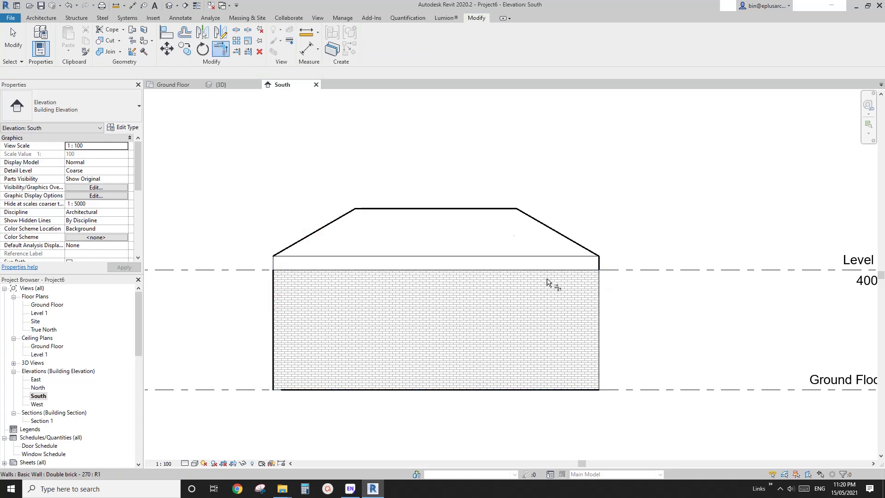
Apply Wide Lines linework to the right wall edge, the left fascia end and the short remaining base segment at the lower-left corner.
{"action": "scroll", "coordinate": [479, 200], "scroll_direction": "up", "scroll_amount": 1}
{"action": "left_click", "coordinate": [289, 41]}
{"action": "scroll", "coordinate": [599, 320], "scroll_direction": "up", "scroll_amount": 3}
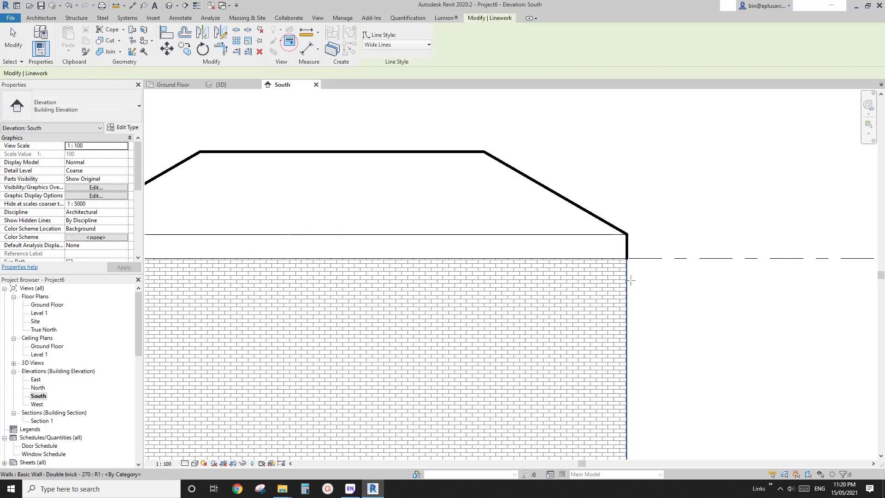
{"action": "left_click", "coordinate": [628, 279]}
{"action": "scroll", "coordinate": [628, 277], "scroll_direction": "down", "scroll_amount": 3}
{"action": "middle_click_drag", "start_coordinate": [387, 278], "coordinate": [552, 253]}
{"action": "scroll", "coordinate": [552, 254], "scroll_direction": "up", "scroll_amount": 1}
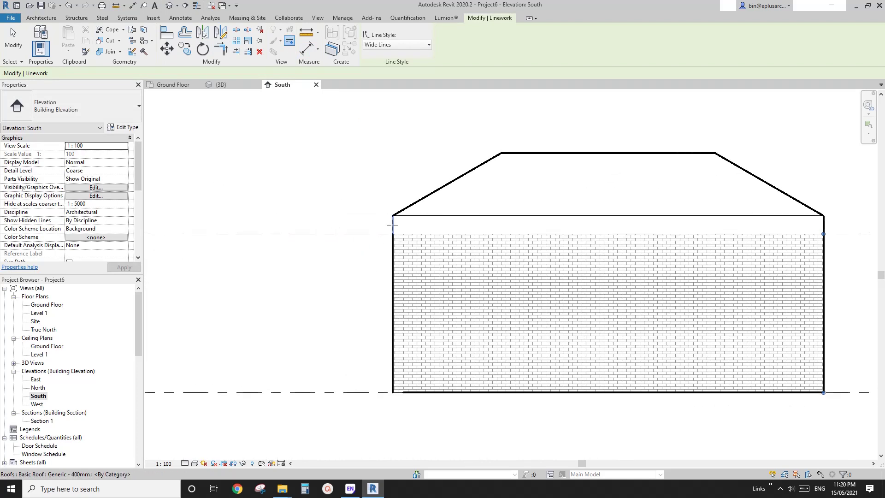
{"action": "scroll", "coordinate": [398, 415], "scroll_direction": "up", "scroll_amount": 1}
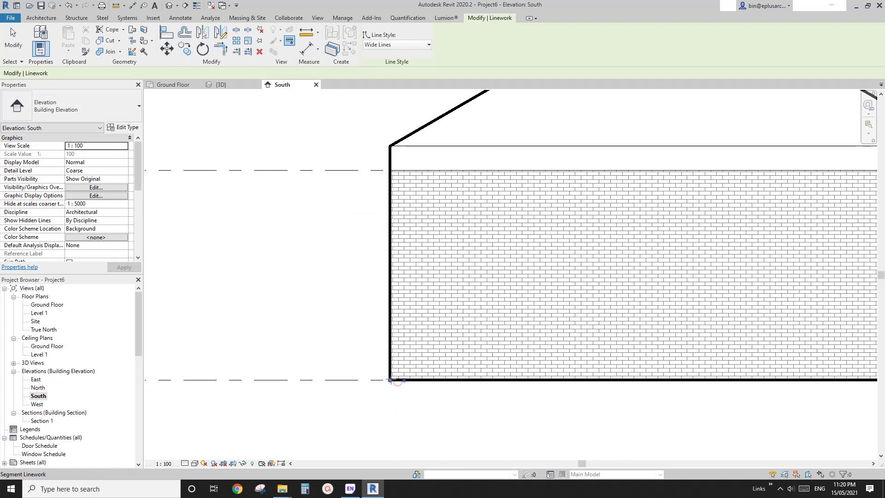
{"action": "scroll", "coordinate": [398, 380], "scroll_direction": "down", "scroll_amount": 1}
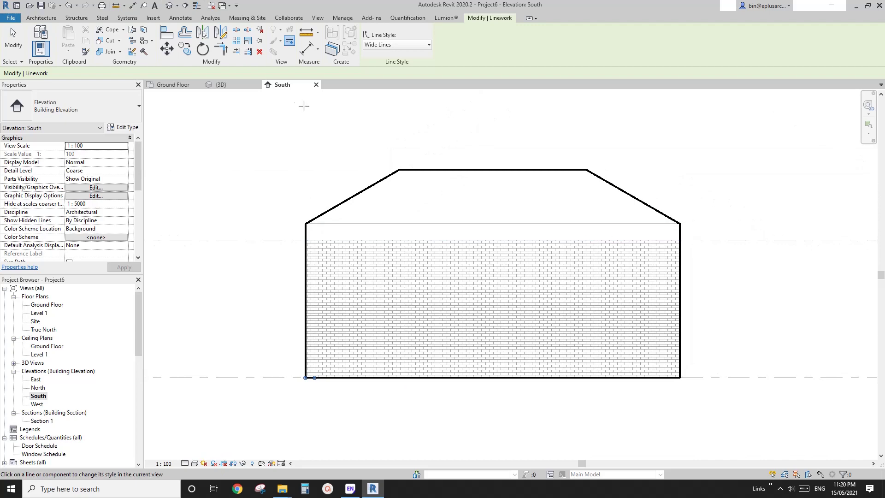
Reset the roof ridge, right slope, right fascia end, right wall edge and wall base to <By Category> with Linework.
{"action": "middle_click_drag", "start_coordinate": [570, 239], "coordinate": [477, 232]}
{"action": "scroll", "coordinate": [467, 214], "scroll_direction": "down", "scroll_amount": 1}
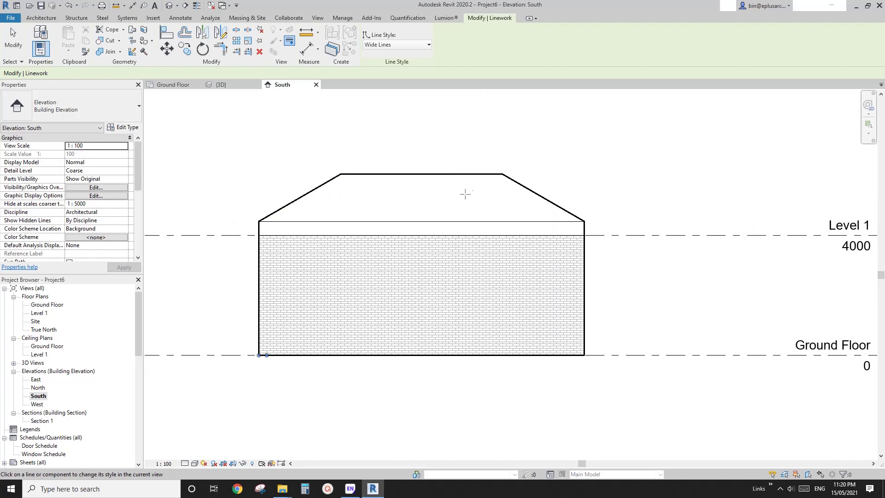
{"action": "key", "text": "Escape"}
{"action": "left_click", "coordinate": [293, 42]}
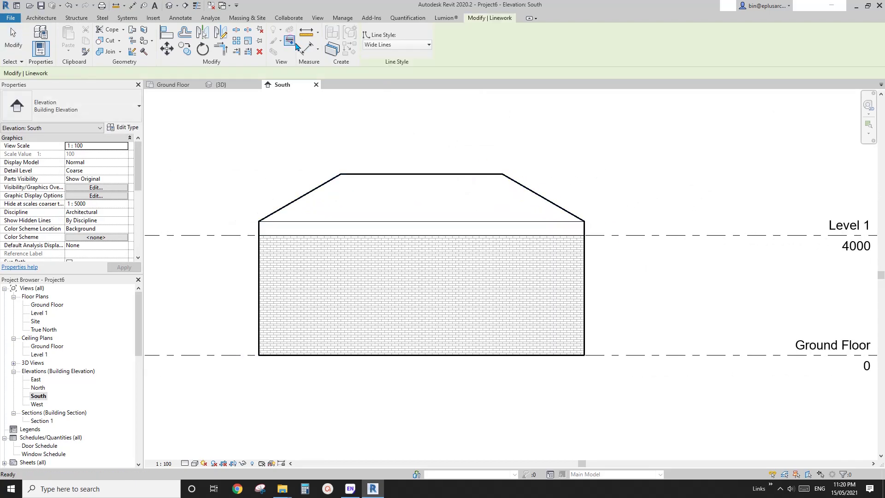
{"action": "left_click", "coordinate": [385, 45]}
{"action": "scroll", "coordinate": [399, 92], "scroll_direction": "up", "scroll_amount": 5}
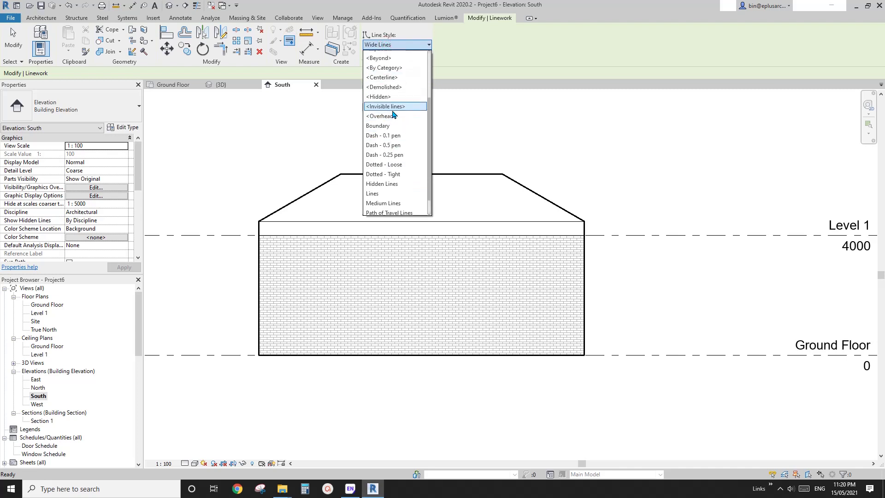
{"action": "left_click", "coordinate": [292, 120]}
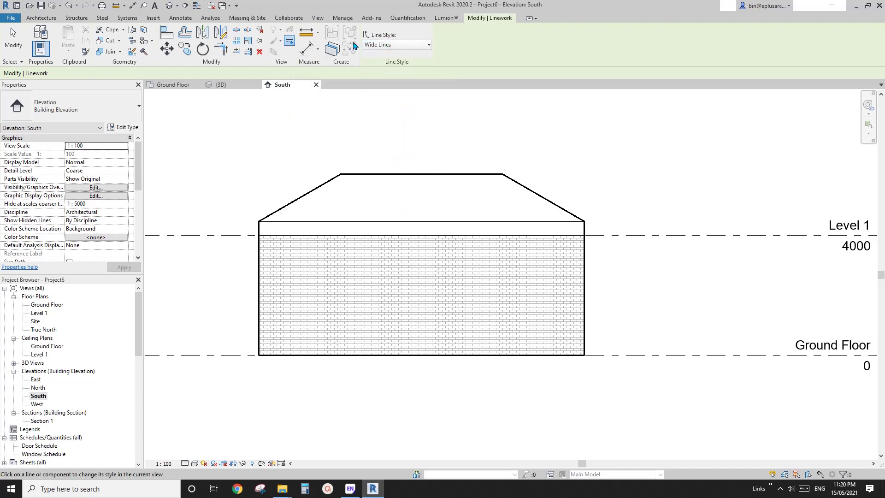
{"action": "left_click", "coordinate": [392, 45]}
{"action": "scroll", "coordinate": [382, 94], "scroll_direction": "up", "scroll_amount": 2}
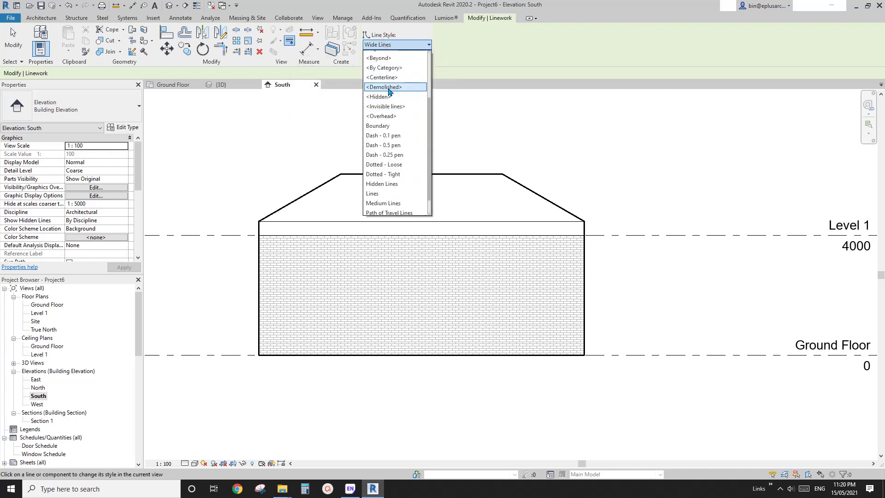
{"action": "left_click", "coordinate": [394, 91]}
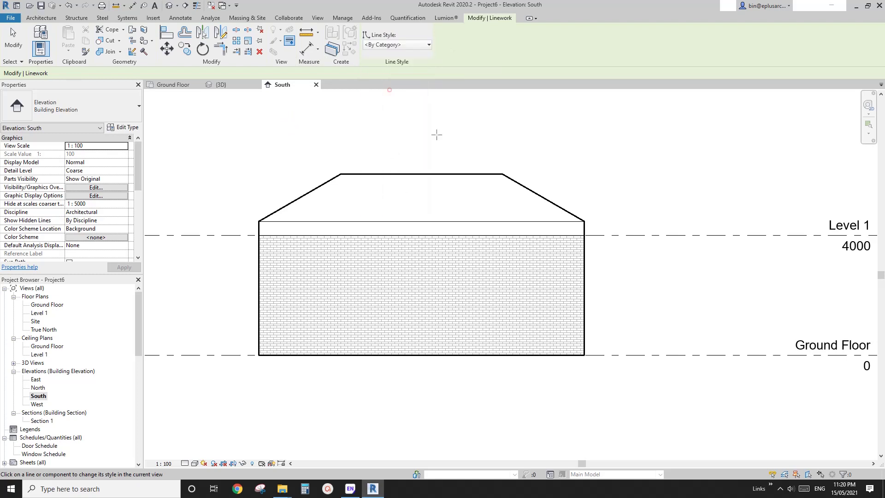
{"action": "left_click", "coordinate": [523, 185]}
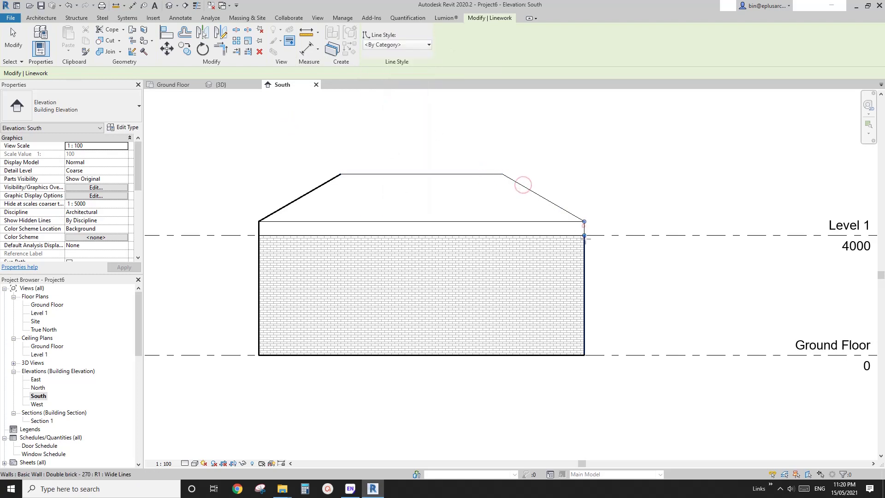
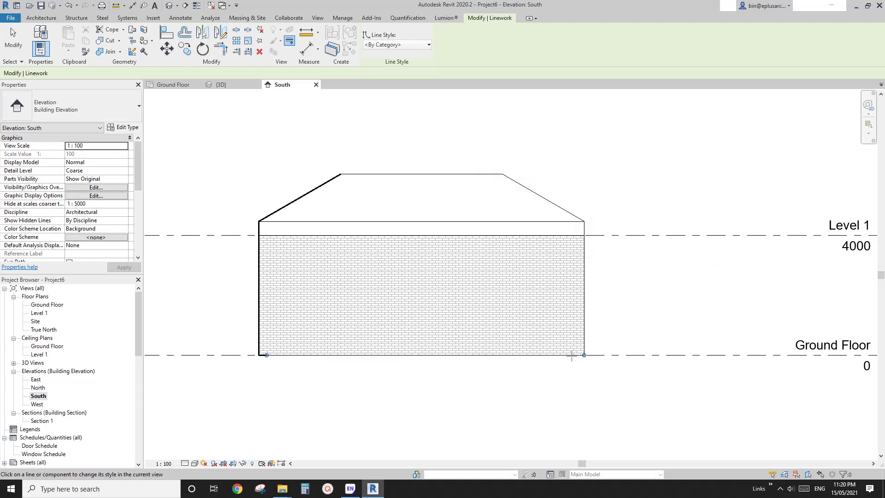
{"action": "scroll", "coordinate": [265, 353], "scroll_direction": "up", "scroll_amount": 3}
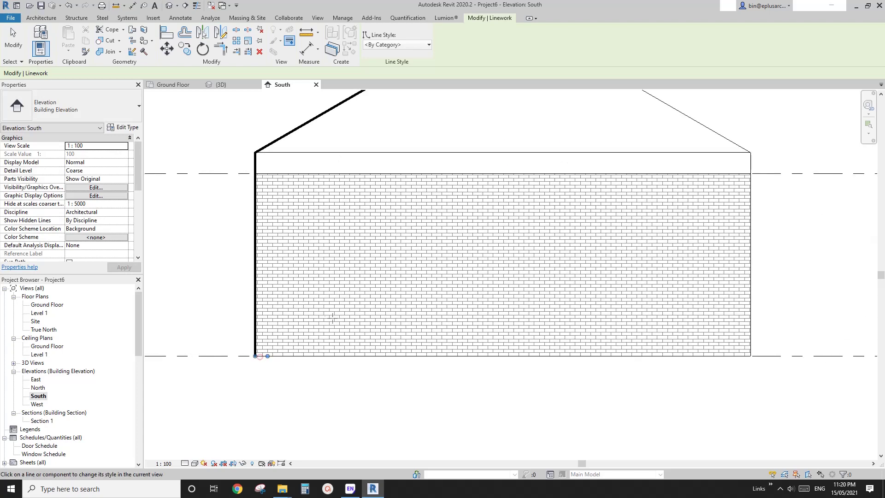
{"action": "scroll", "coordinate": [468, 277], "scroll_direction": "down", "scroll_amount": 5}
{"action": "key", "text": "Escape"}
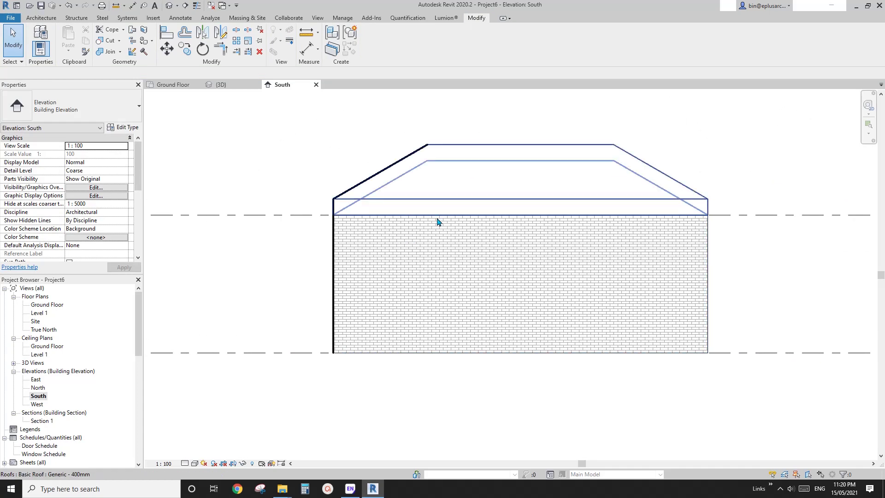
Move the house's left end wall inward in the 3D view to shorten the building, and return to the South elevation.
{"action": "left_click", "coordinate": [318, 251]}
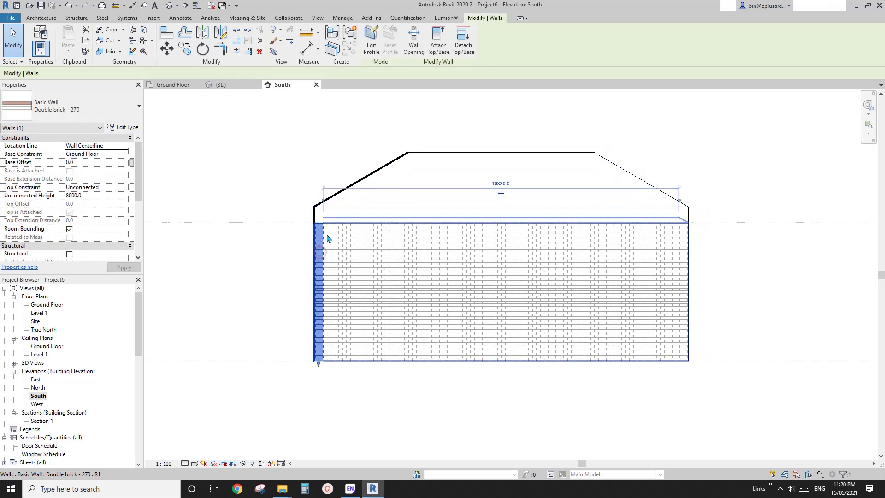
{"action": "key", "text": "Escape"}
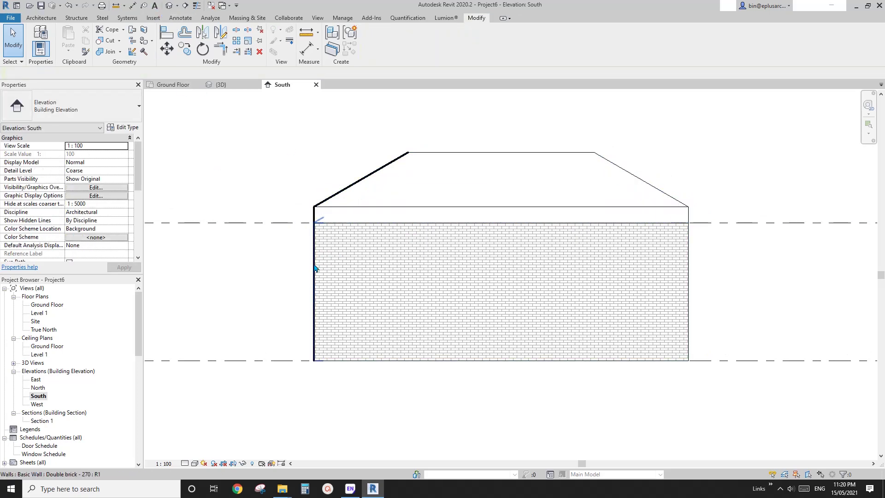
{"action": "left_click", "coordinate": [173, 6]}
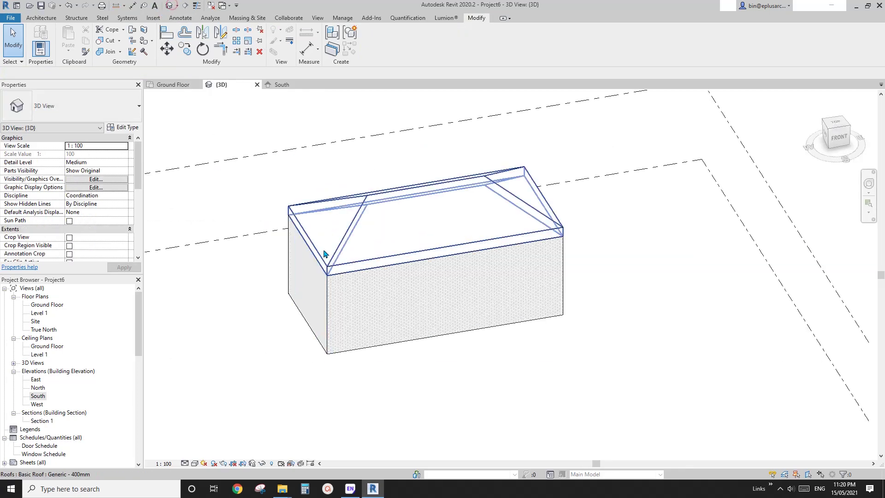
{"action": "middle_click_drag", "start_coordinate": [322, 258], "coordinate": [365, 316], "text": "shift"}
{"action": "left_click", "coordinate": [310, 313]}
{"action": "left_click_drag", "start_coordinate": [352, 315], "coordinate": [391, 306]}
{"action": "double_click", "coordinate": [37, 395]}
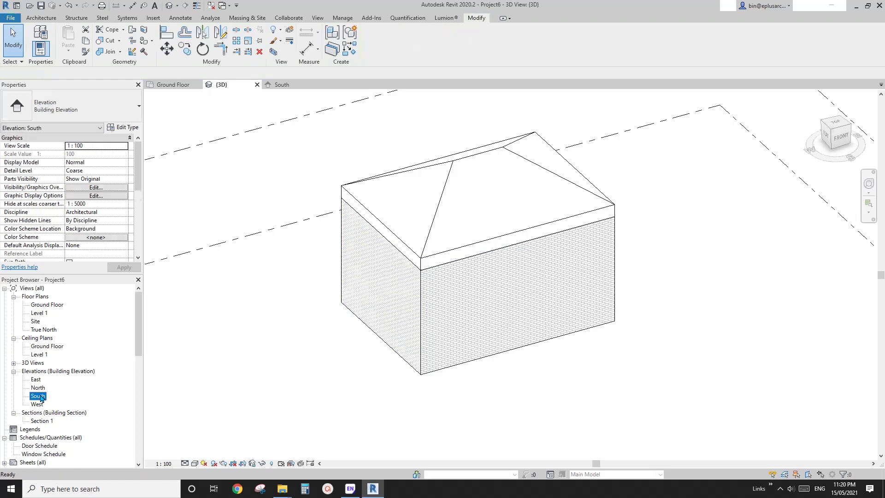
{"action": "middle_click_drag", "start_coordinate": [457, 259], "coordinate": [455, 255]}
{"action": "key", "text": "Escape"}
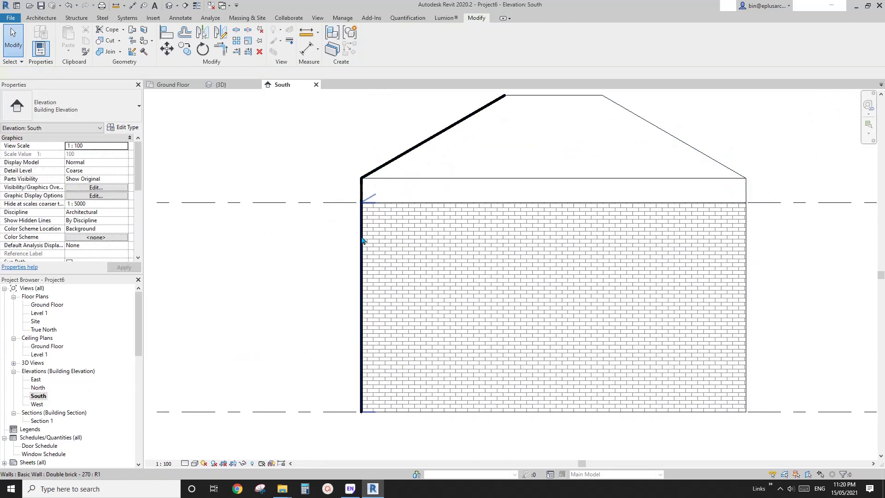
{"action": "scroll", "coordinate": [364, 238], "scroll_direction": "down", "scroll_amount": 2}
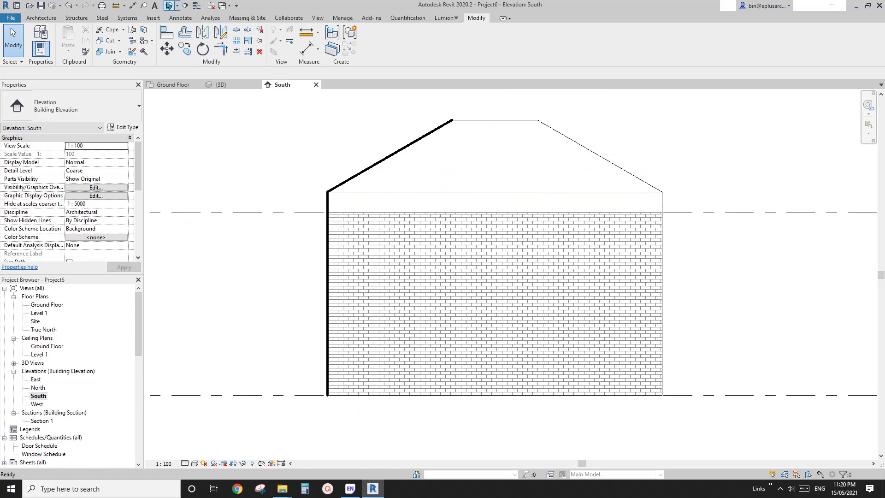
Copy the left end wall outward from the house in the 3D view.
{"action": "left_click", "coordinate": [169, 5]}
{"action": "left_click", "coordinate": [389, 300]}
{"action": "key", "text": "r"}
{"action": "key", "text": "o"}
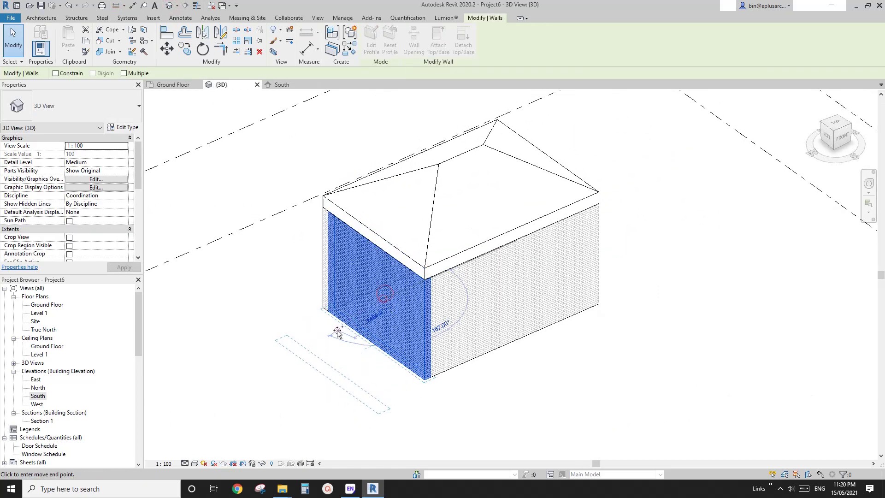
{"action": "left_click", "coordinate": [341, 320]}
{"action": "key", "text": "Escape"}
Trim the copied outer wall and the two long side walls so they meet at corners.
{"action": "key", "text": "t"}
{"action": "key", "text": "r"}
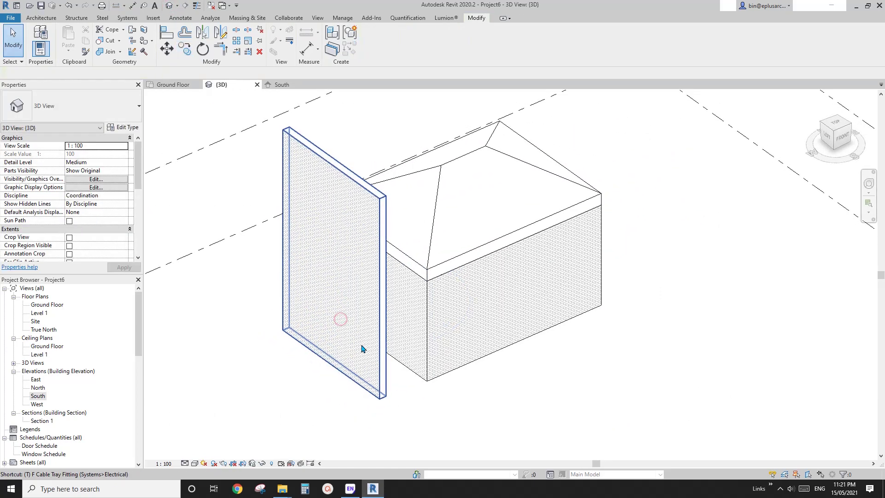
{"action": "left_click", "coordinate": [338, 344]}
{"action": "left_click", "coordinate": [453, 335]}
{"action": "middle_click_drag", "start_coordinate": [453, 336], "coordinate": [495, 350], "text": "shift"}
{"action": "left_click", "coordinate": [479, 395]}
{"action": "middle_click_drag", "start_coordinate": [479, 395], "coordinate": [495, 356]}
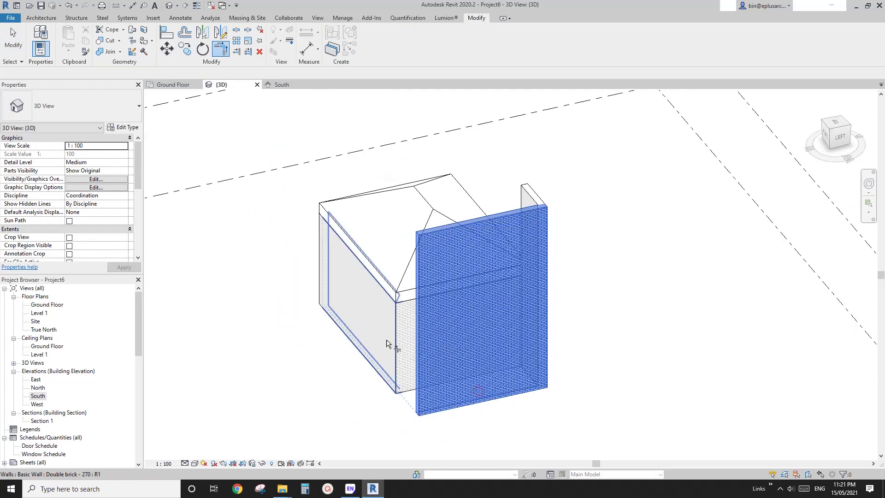
{"action": "left_click", "coordinate": [369, 329]}
{"action": "middle_click_drag", "start_coordinate": [454, 329], "coordinate": [406, 323], "text": "shift"}
{"action": "mouse_move", "coordinate": [405, 323]}
{"action": "middle_mouse_down"}
{"action": "mouse_move", "coordinate": [462, 261]}
{"action": "mouse_move", "coordinate": [459, 251]}
{"action": "middle_mouse_up"}
Edit the roof footprint so that its left boundary follows the copied outer wall.
{"action": "left_click", "coordinate": [459, 184]}
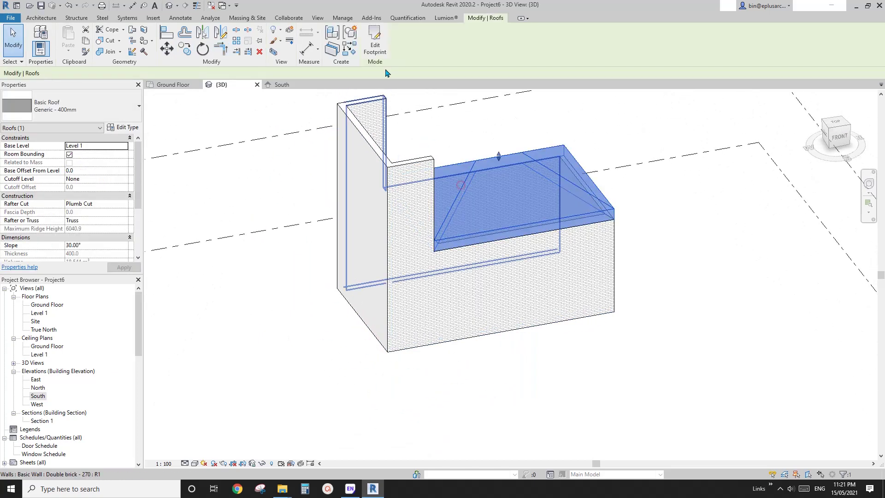
{"action": "left_click", "coordinate": [373, 46]}
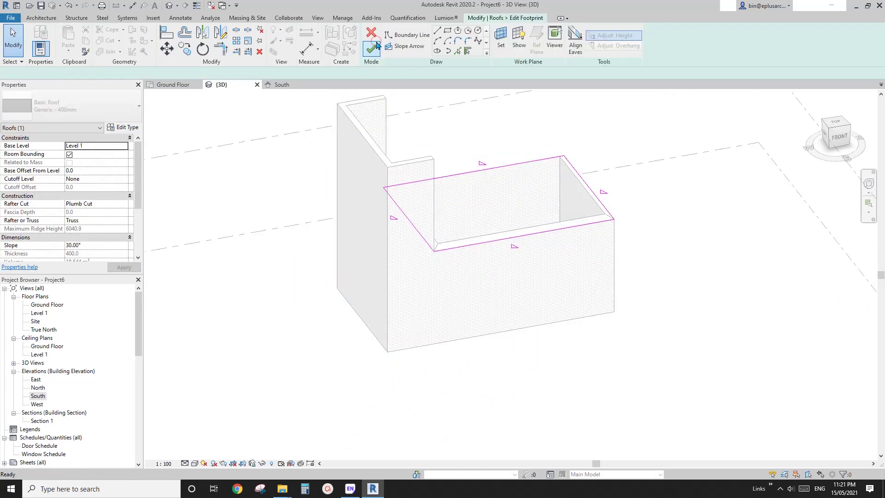
{"action": "left_click", "coordinate": [356, 289]}
{"action": "key", "text": "Escape"}
{"action": "left_click", "coordinate": [417, 231]}
{"action": "key", "text": "Delete"}
{"action": "middle_click_drag", "start_coordinate": [472, 210], "coordinate": [470, 262]}
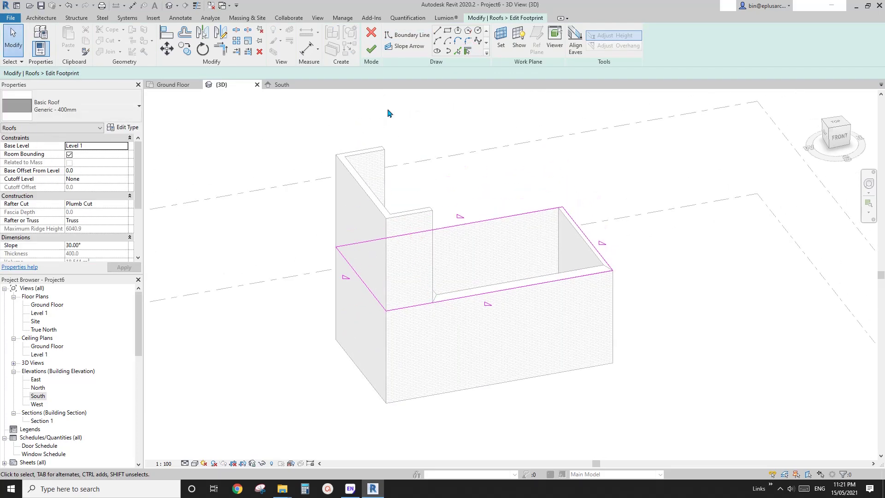
Finish the roof footprint and attach the highlighted walls to the roof.
{"action": "left_click", "coordinate": [370, 50]}
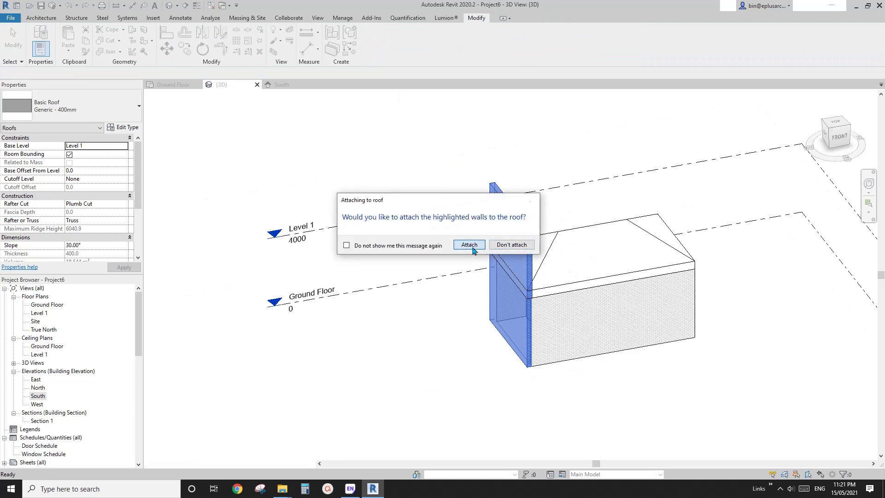
{"action": "left_click", "coordinate": [419, 245]}
{"action": "left_click", "coordinate": [178, 331]}
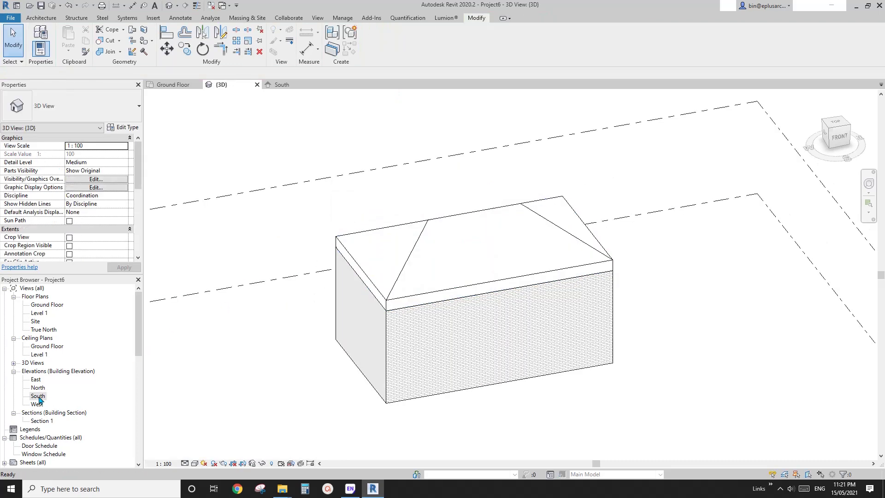
Open the South elevation and inspect the line weight of the left roof slope and left wall edge.
{"action": "double_click", "coordinate": [39, 398]}
{"action": "middle_click_drag", "start_coordinate": [257, 278], "coordinate": [369, 298]}
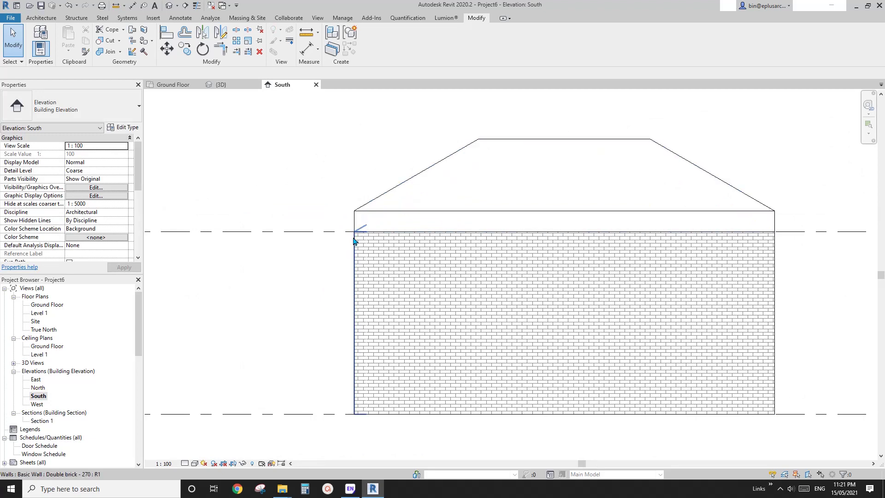
{"action": "scroll", "coordinate": [356, 234], "scroll_direction": "down", "scroll_amount": 1}
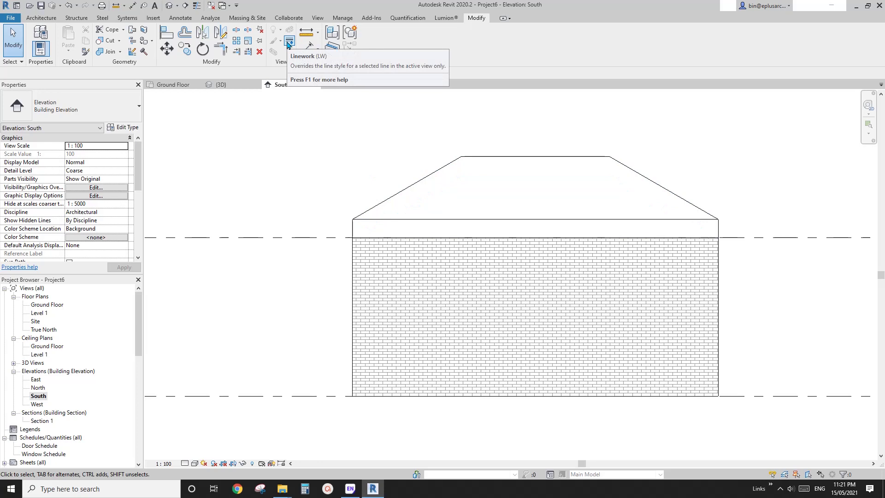
{"action": "middle_click_drag", "start_coordinate": [337, 103], "coordinate": [335, 84]}
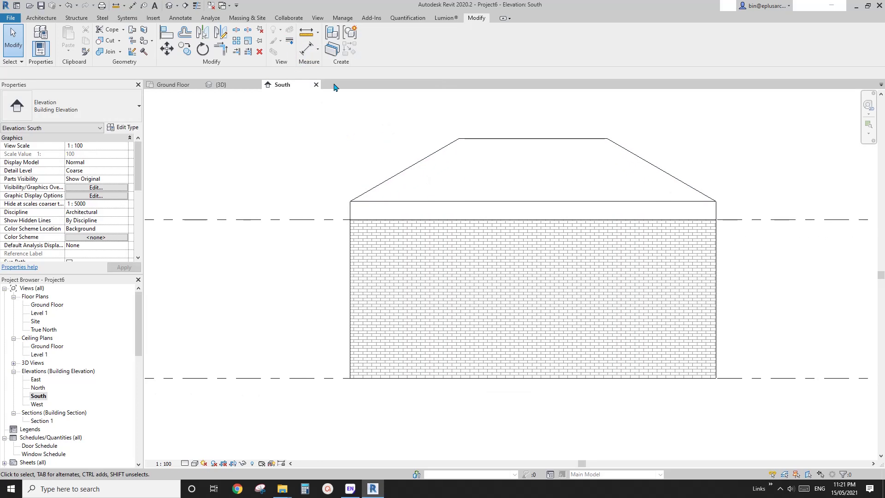
Apply Wide Lines linework to the left roof slope, left fascia end and left wall edge.
{"action": "left_click", "coordinate": [289, 43]}
{"action": "left_click", "coordinate": [408, 45]}
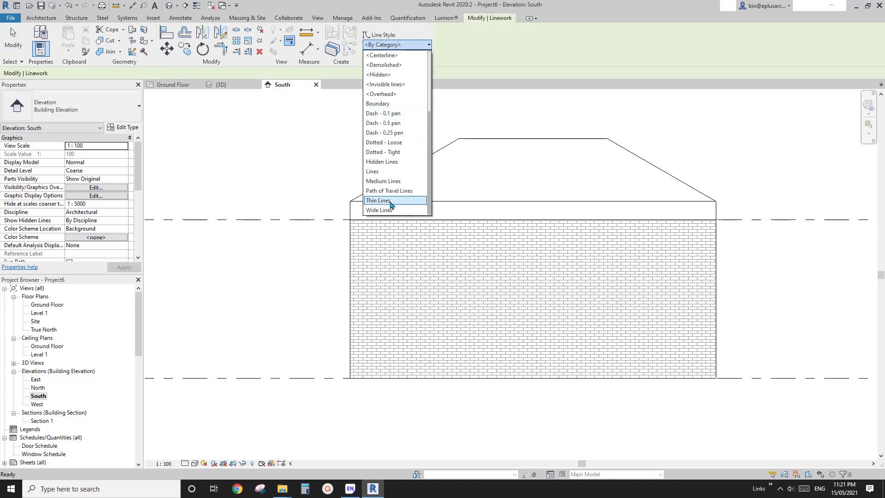
{"action": "left_click", "coordinate": [385, 199]}
{"action": "left_click", "coordinate": [371, 193]}
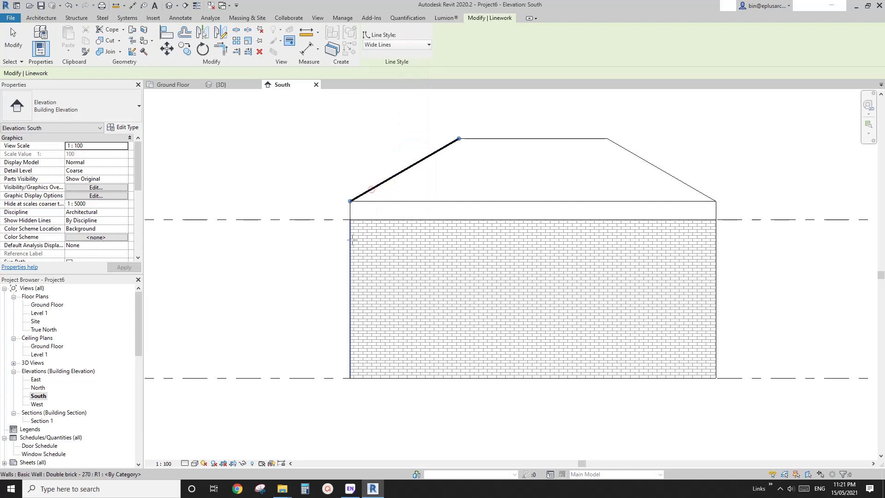
{"action": "key", "text": "Escape"}
{"action": "middle_click_drag", "start_coordinate": [383, 156], "coordinate": [384, 166]}
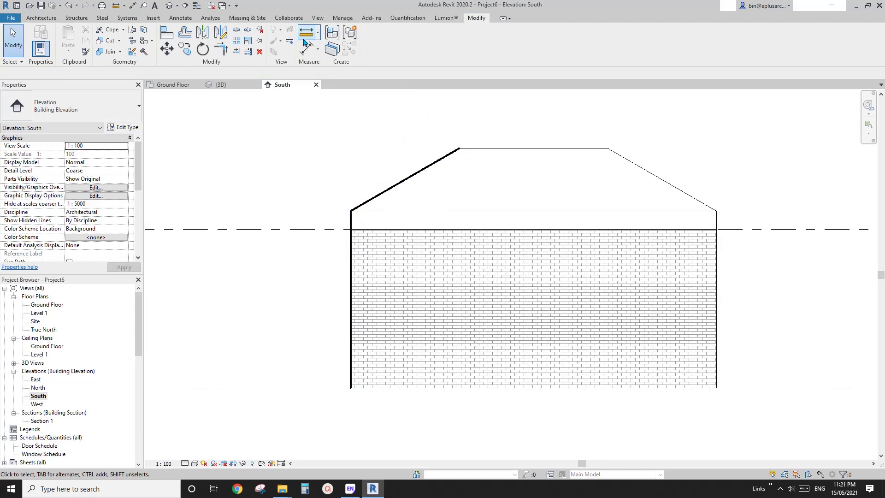
Reset the left roof slope, left fascia end and left wall edge to <By Category> with Linework.
{"action": "left_click", "coordinate": [288, 41]}
{"action": "left_click", "coordinate": [395, 44]}
{"action": "scroll", "coordinate": [398, 74], "scroll_direction": "up", "scroll_amount": 3}
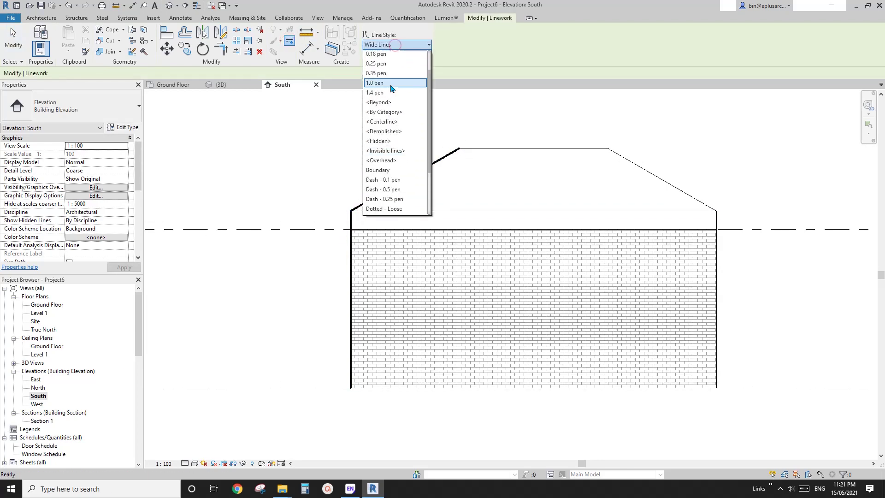
{"action": "left_click", "coordinate": [387, 112]}
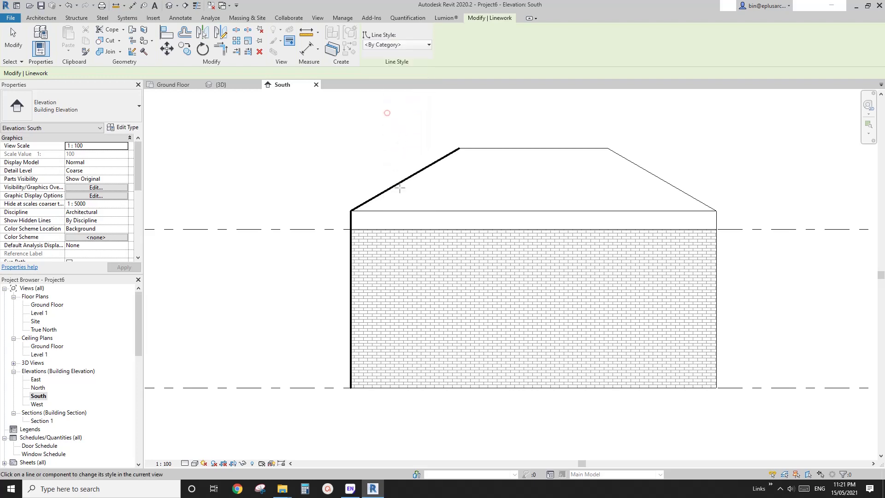
{"action": "left_click", "coordinate": [350, 248]}
{"action": "scroll", "coordinate": [350, 249], "scroll_direction": "down", "scroll_amount": 1}
{"action": "key", "text": "Escape"}
Trace the house outline with Wide Lines detail lines picked from the roof slopes, ridge, right fascia end, wall sides and base.
{"action": "middle_click_drag", "start_coordinate": [412, 204], "coordinate": [378, 205]}
{"action": "key", "text": "d"}
{"action": "key", "text": "l"}
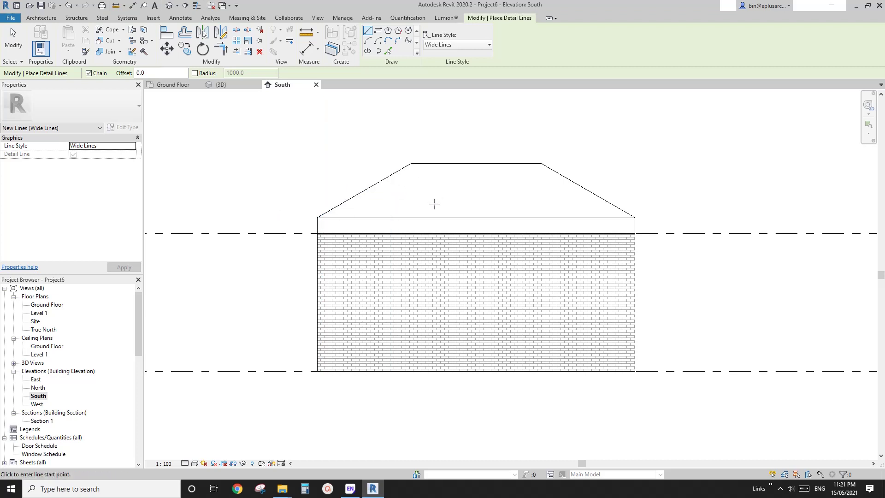
{"action": "middle_click_drag", "start_coordinate": [510, 207], "coordinate": [476, 214]}
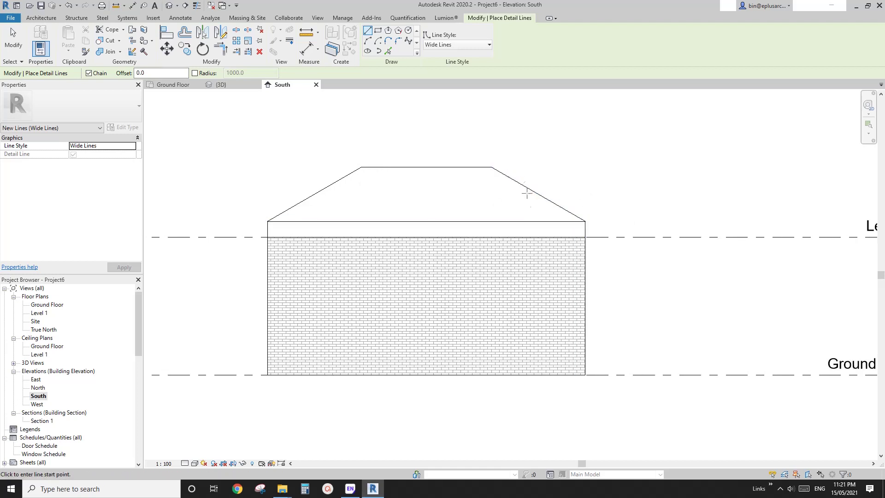
{"action": "middle_click_drag", "start_coordinate": [437, 177], "coordinate": [418, 175]}
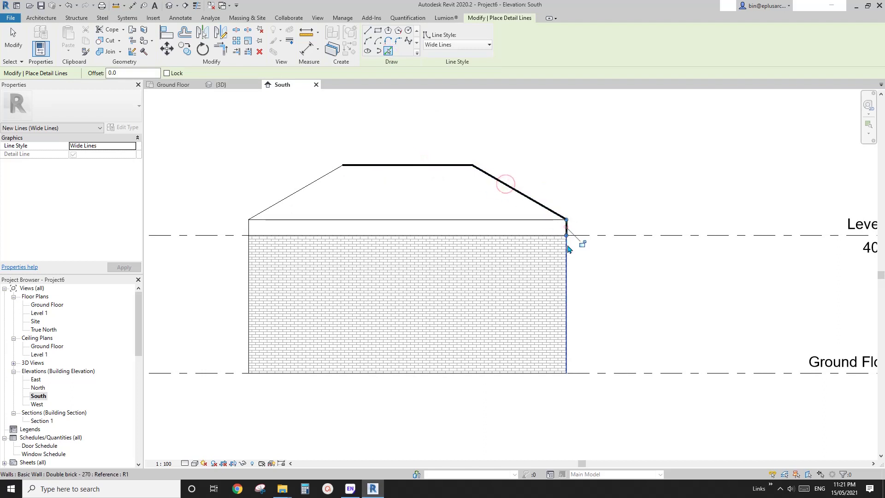
{"action": "left_click", "coordinate": [566, 226]}
{"action": "middle_click_drag", "start_coordinate": [432, 156], "coordinate": [437, 162]}
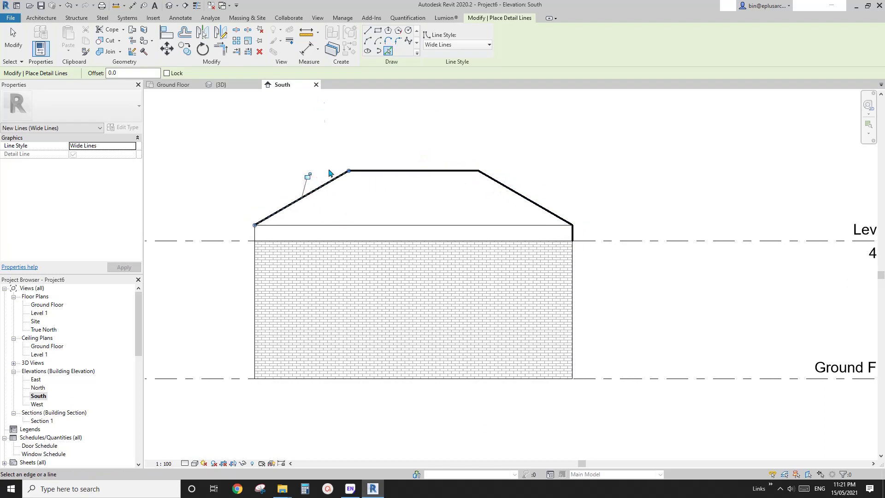
{"action": "left_click", "coordinate": [574, 273]}
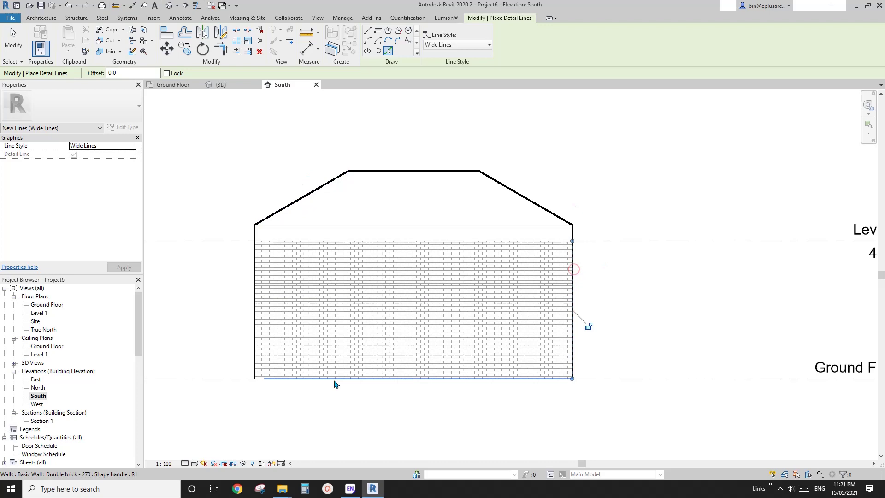
{"action": "left_click", "coordinate": [364, 380]}
{"action": "left_click", "coordinate": [251, 312]}
Trim the left wall detail line to meet the left roof slope line and the base line at the corners.
{"action": "key", "text": "t"}
{"action": "key", "text": "r"}
{"action": "left_click", "coordinate": [253, 252]}
{"action": "left_click", "coordinate": [261, 221]}
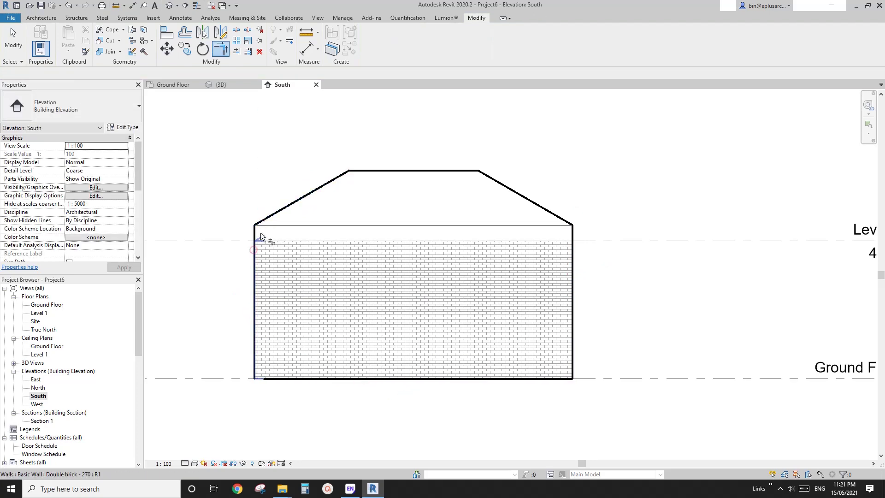
{"action": "left_click", "coordinate": [252, 263]}
{"action": "left_click", "coordinate": [288, 379]}
{"action": "middle_click_drag", "start_coordinate": [287, 378], "coordinate": [287, 371]}
{"action": "key", "text": "Escape"}
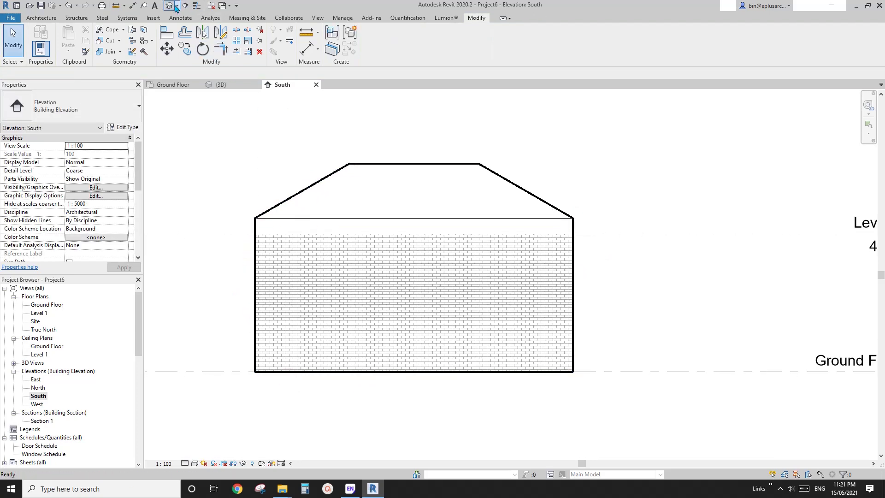
Open the 3D view and move the right end wall outward to lengthen the house.
{"action": "left_click", "coordinate": [177, 5]}
{"action": "scroll", "coordinate": [447, 208], "scroll_direction": "down", "scroll_amount": 1}
{"action": "left_click", "coordinate": [201, 9]}
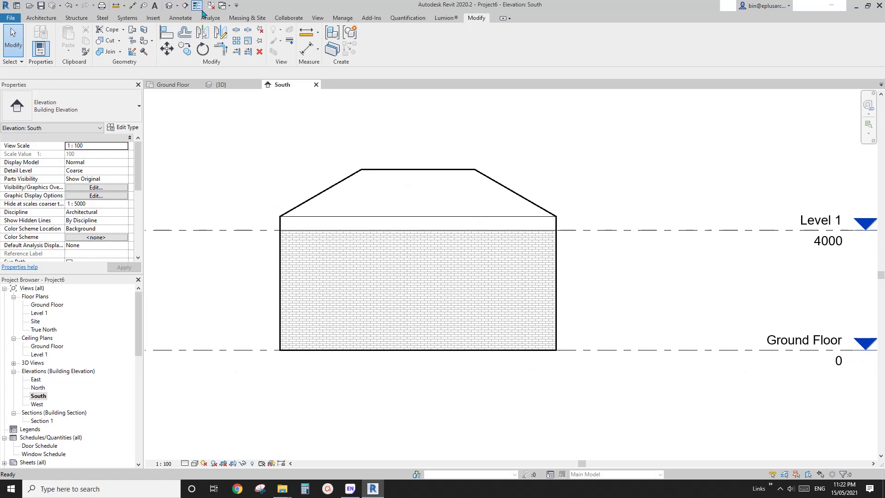
{"action": "left_click", "coordinate": [170, 5]}
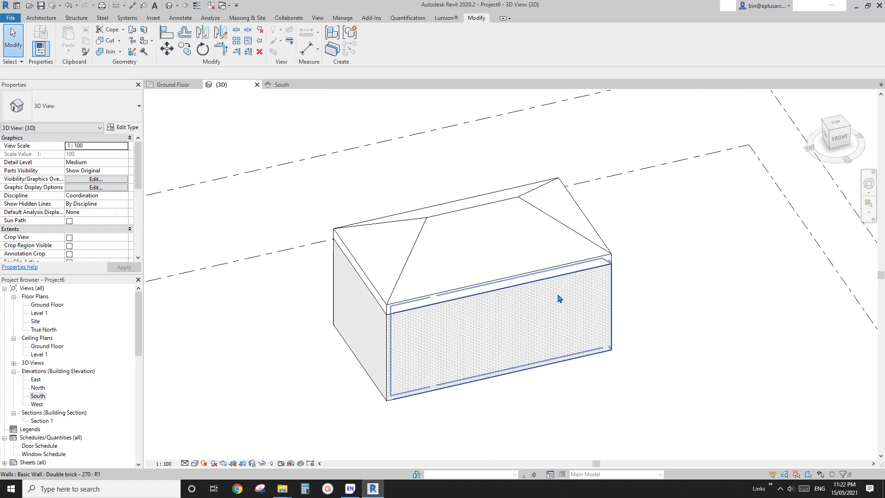
{"action": "middle_click_drag", "start_coordinate": [559, 298], "coordinate": [529, 276], "text": "shift"}
{"action": "left_click", "coordinate": [530, 277]}
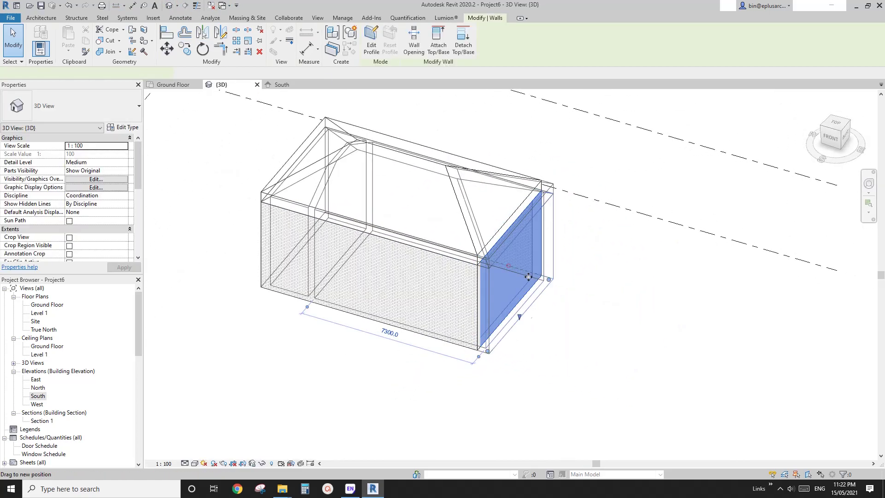
Set the roof's Base Offset From Level to 1000 and reopen the South elevation.
{"action": "left_click", "coordinate": [447, 218]}
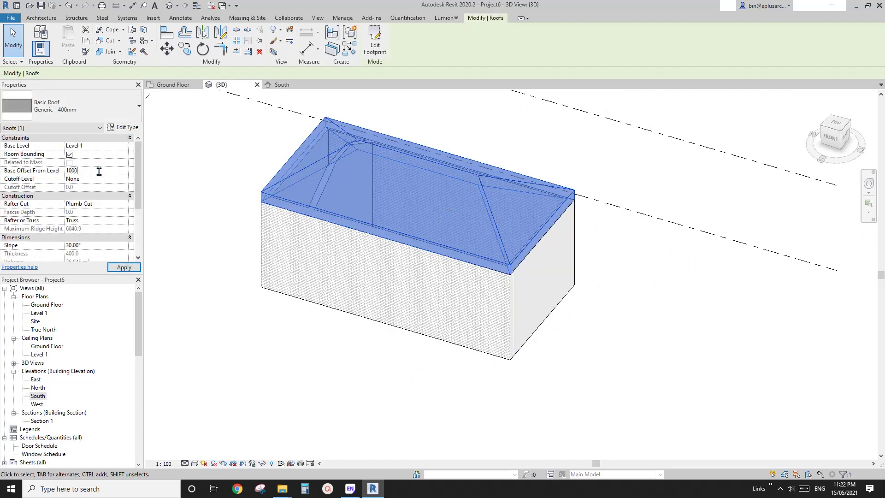
{"action": "left_click", "coordinate": [205, 315]}
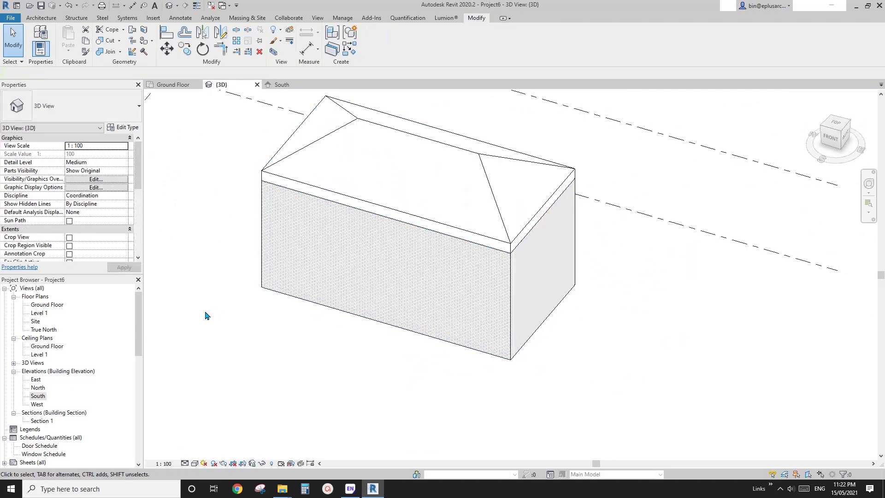
{"action": "double_click", "coordinate": [37, 396]}
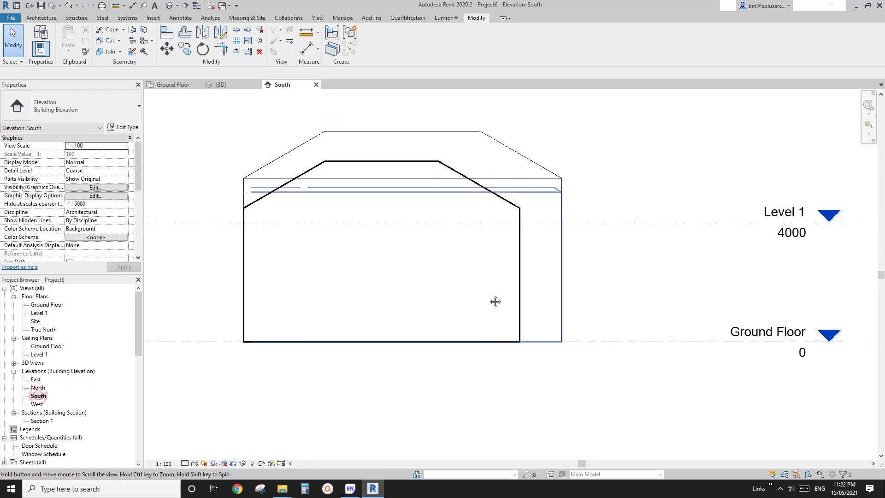
{"action": "middle_click_drag", "start_coordinate": [478, 198], "coordinate": [468, 204]}
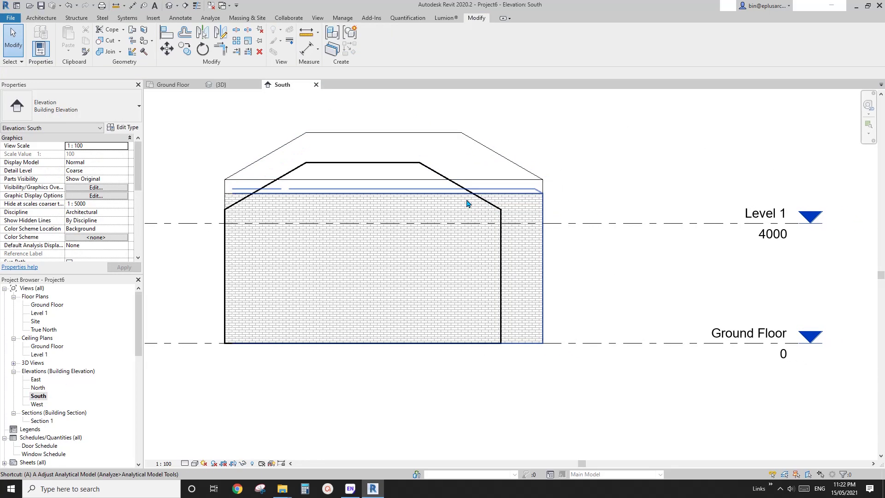
Align the right wall and right roof slope detail lines to the edges of the changed house.
{"action": "key", "text": "a"}
{"action": "key", "text": "l"}
{"action": "left_click", "coordinate": [543, 262]}
{"action": "left_click", "coordinate": [501, 257]}
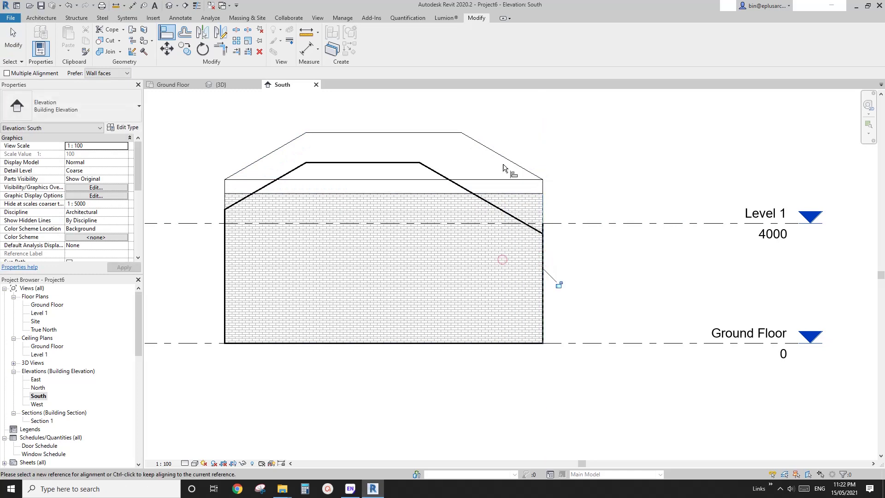
{"action": "left_click", "coordinate": [508, 161]}
{"action": "left_click", "coordinate": [461, 187]}
Align the ridge and left roof slope detail lines to the raised roof edges.
{"action": "left_click", "coordinate": [409, 132]}
{"action": "left_click", "coordinate": [405, 162]}
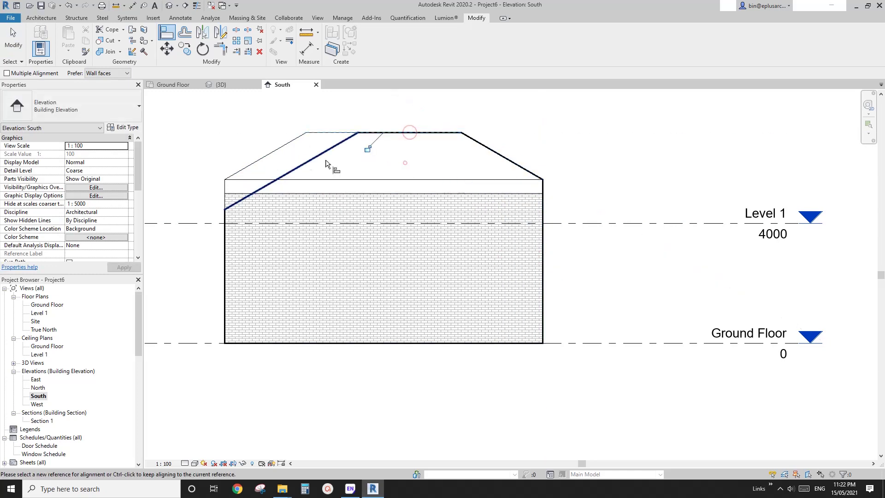
{"action": "left_click", "coordinate": [279, 150]}
{"action": "left_click", "coordinate": [295, 168]}
{"action": "middle_click_drag", "start_coordinate": [364, 165], "coordinate": [377, 185]}
{"action": "key", "text": "Escape"}
{"action": "key", "text": "Escape"}
{"action": "scroll", "coordinate": [346, 212], "scroll_direction": "up", "scroll_amount": 2}
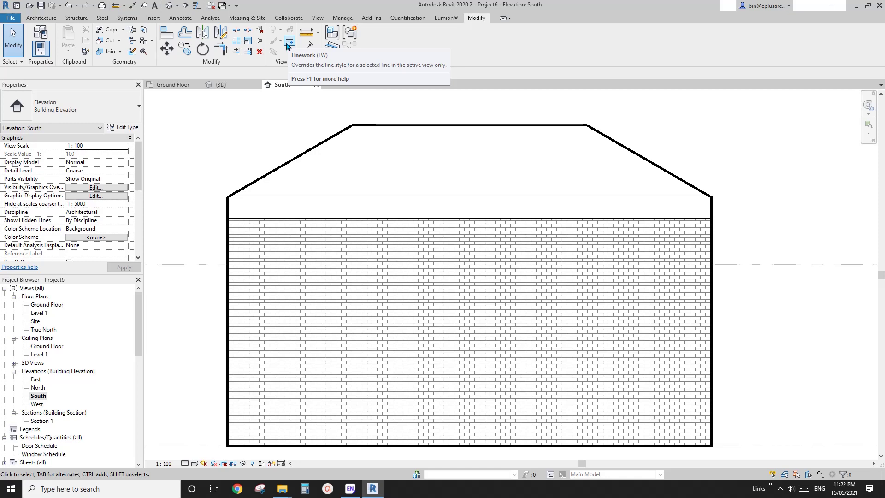
Select the whole chain of Wide Lines detail lines around the house and delete it.
{"action": "scroll", "coordinate": [395, 129], "scroll_direction": "down", "scroll_amount": 2}
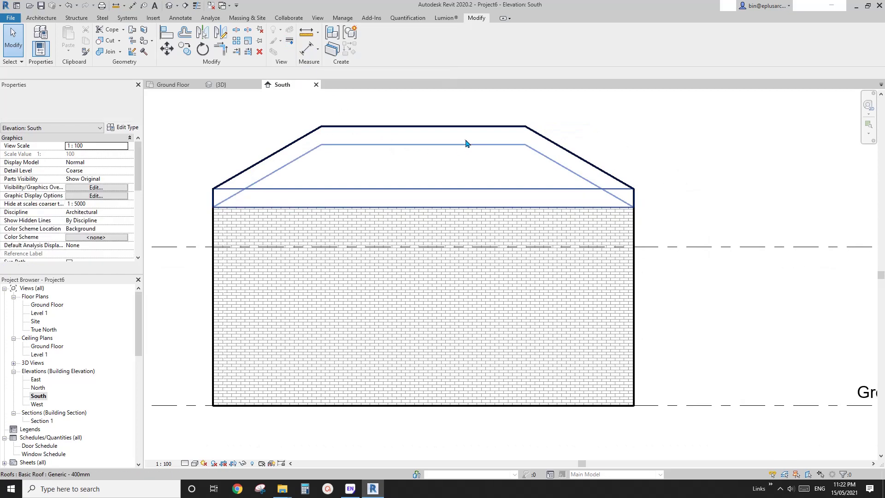
{"action": "scroll", "coordinate": [465, 144], "scroll_direction": "down", "scroll_amount": 1}
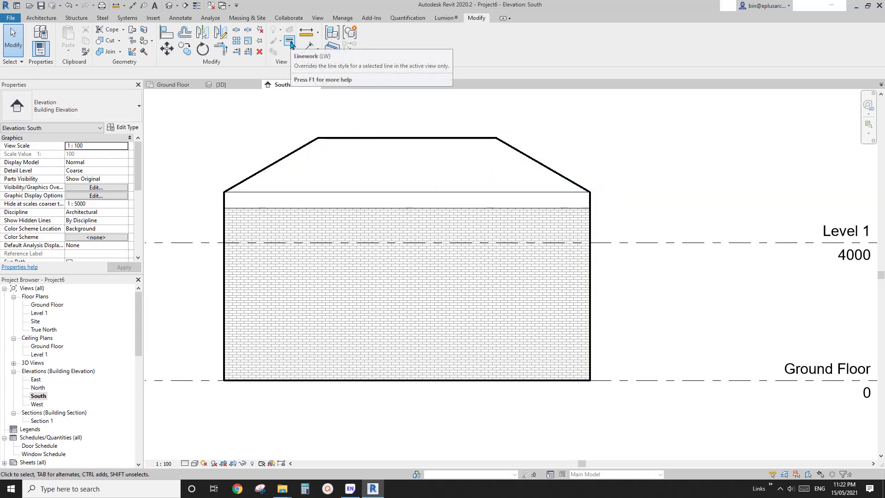
{"action": "scroll", "coordinate": [252, 153], "scroll_direction": "down", "scroll_amount": 1}
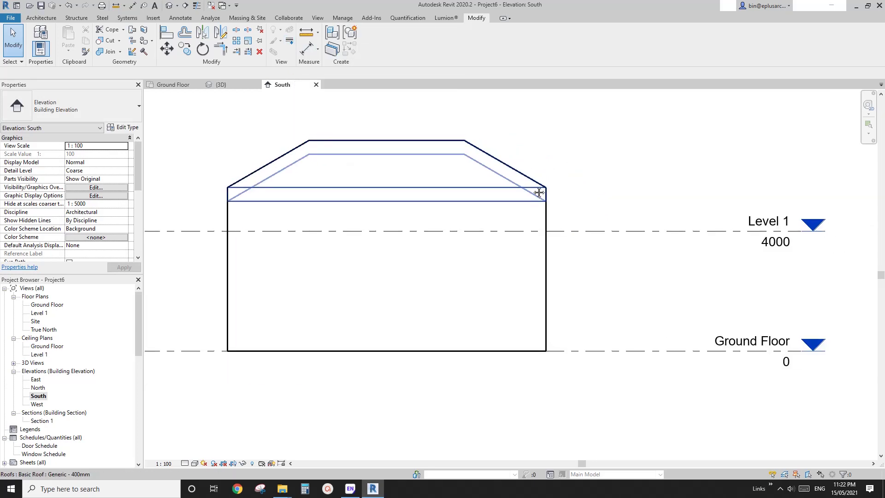
{"action": "key", "text": "Tab"}
{"action": "left_click", "coordinate": [494, 157]}
{"action": "key", "text": "d"}
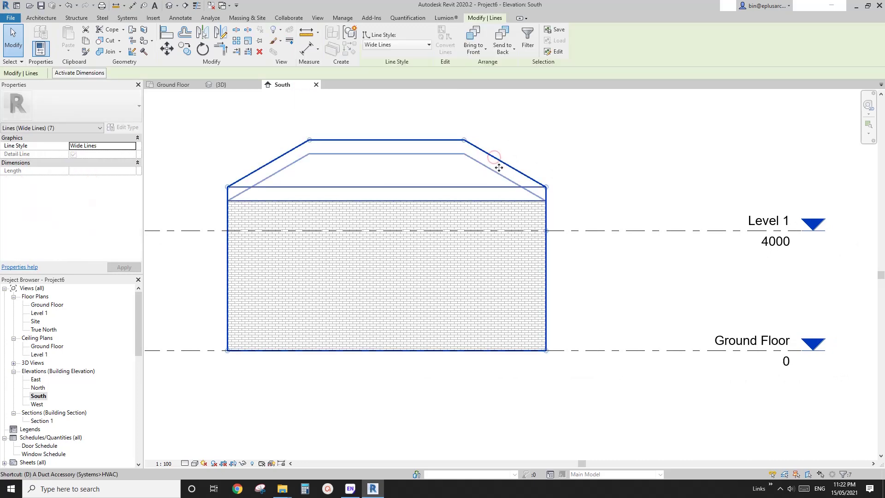
{"action": "key", "text": "Escape"}
{"action": "scroll", "coordinate": [484, 182], "scroll_direction": "down", "scroll_amount": 2}
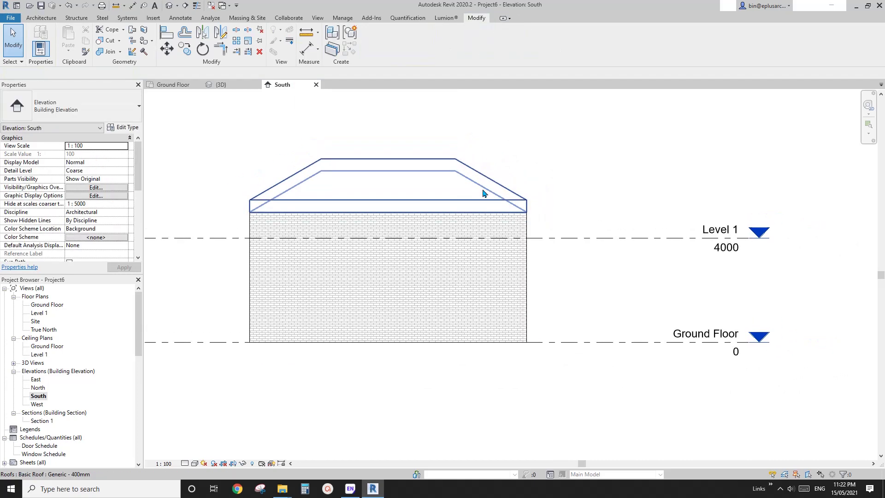
Set Silhouettes to Wide Lines in the South elevation's Graphic Display Options.
{"action": "mouse_move", "coordinate": [277, 357]}
{"action": "middle_mouse_down"}
{"action": "mouse_move", "coordinate": [249, 372]}
{"action": "mouse_move", "coordinate": [243, 399]}
{"action": "mouse_move", "coordinate": [342, 413]}
{"action": "middle_mouse_up"}
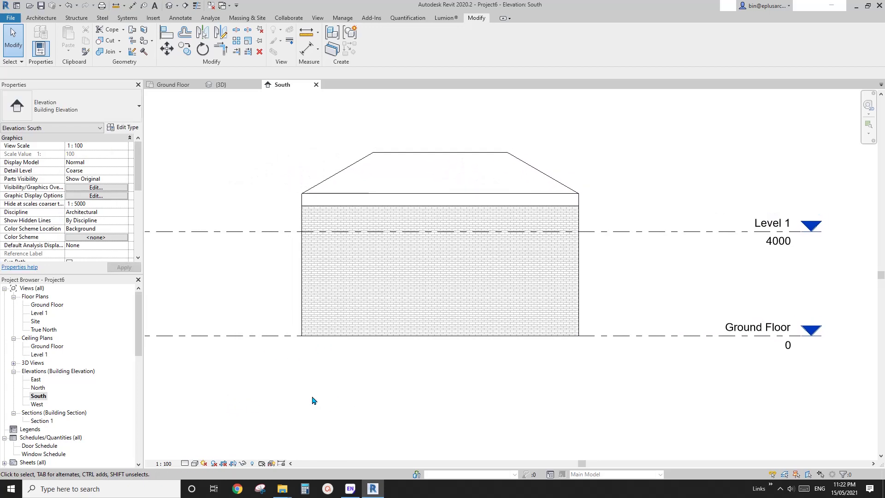
{"action": "left_click", "coordinate": [194, 464]}
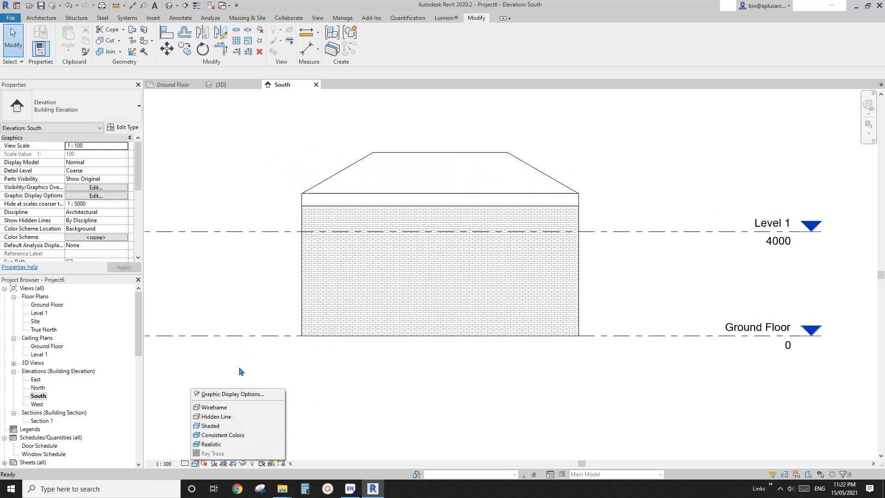
{"action": "left_click", "coordinate": [244, 397]}
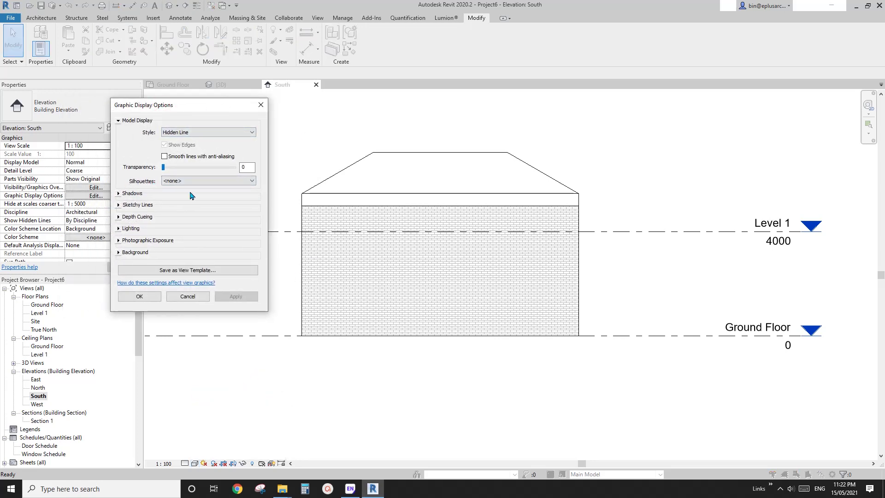
{"action": "left_click", "coordinate": [202, 181]}
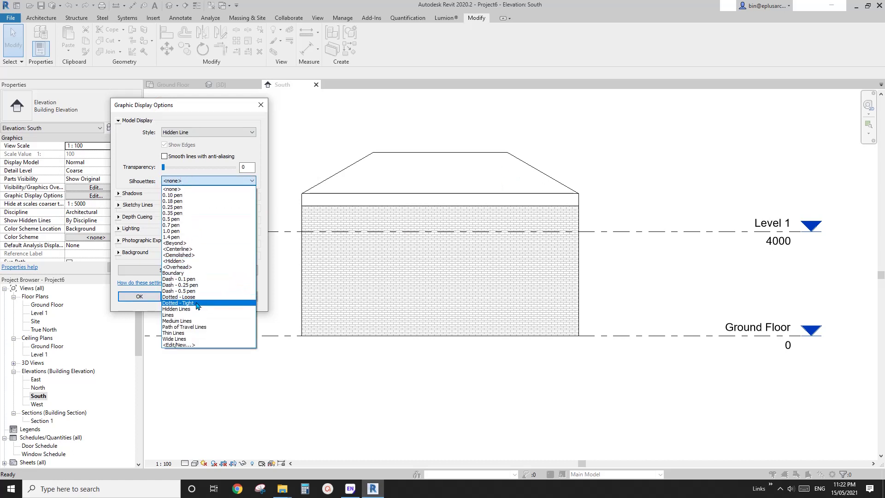
{"action": "left_click", "coordinate": [186, 339]}
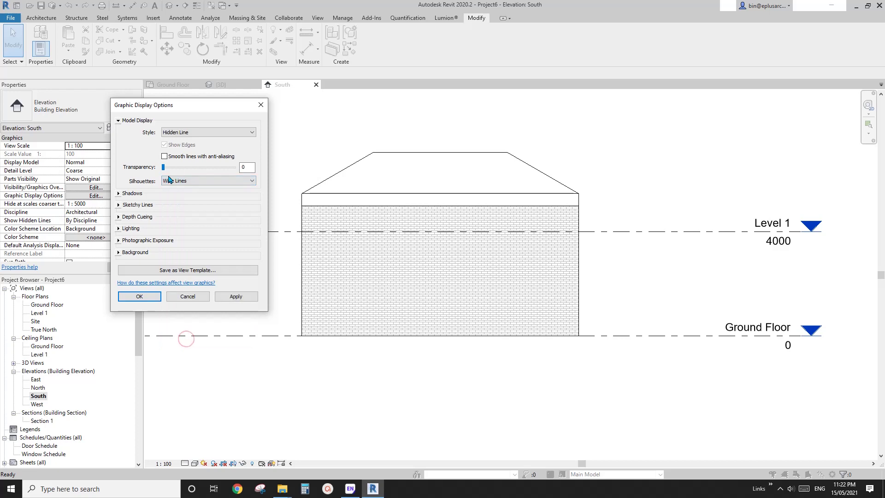
{"action": "left_click", "coordinate": [139, 297]}
Examine the silhouette line weight along the roof outline, wall edges and the joint between roof and wall.
{"action": "scroll", "coordinate": [442, 330], "scroll_direction": "down", "scroll_amount": 1}
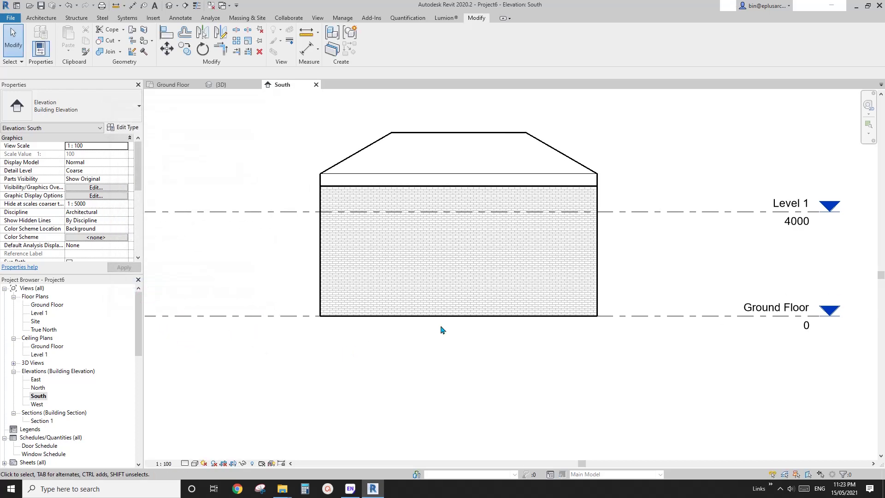
{"action": "scroll", "coordinate": [442, 330], "scroll_direction": "up", "scroll_amount": 2}
{"action": "middle_click_drag", "start_coordinate": [636, 167], "coordinate": [636, 234]}
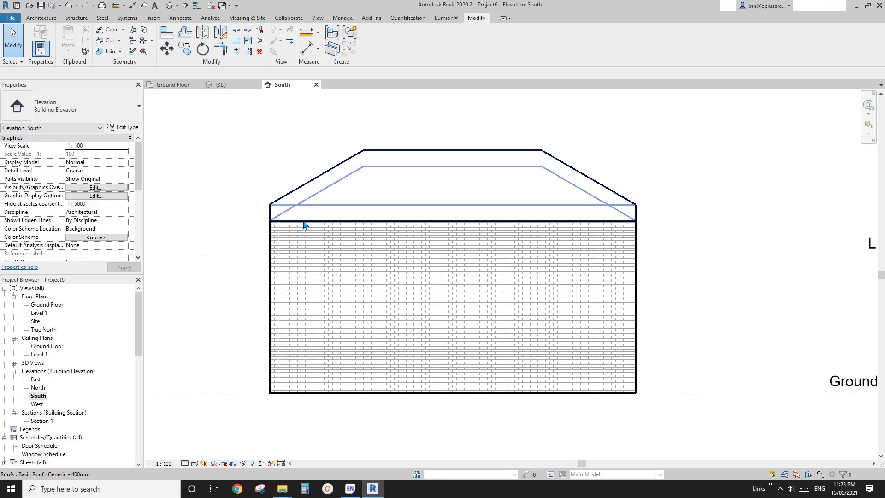
{"action": "middle_click_drag", "start_coordinate": [641, 268], "coordinate": [636, 235]}
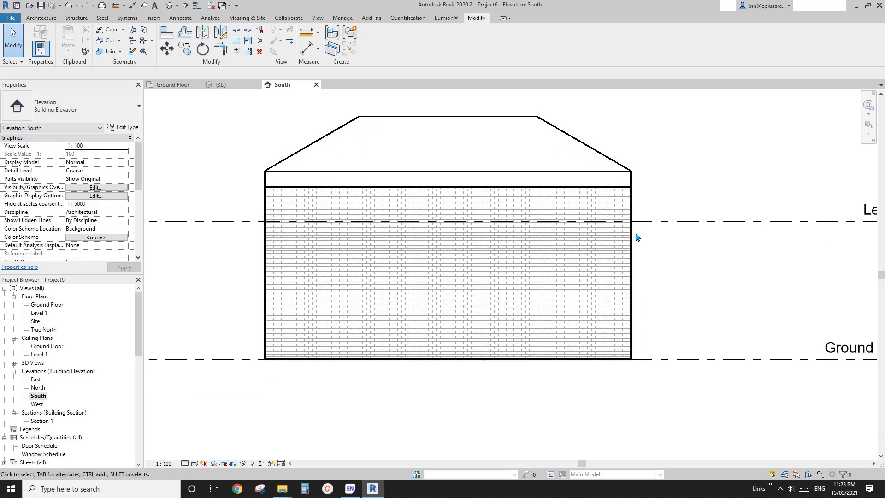
{"action": "scroll", "coordinate": [453, 237], "scroll_direction": "down", "scroll_amount": 1}
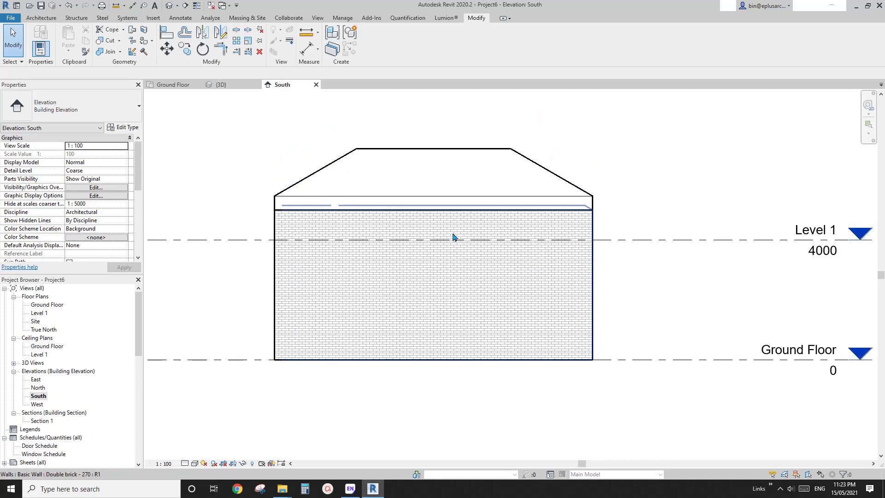
{"action": "scroll", "coordinate": [428, 233], "scroll_direction": "down", "scroll_amount": 2}
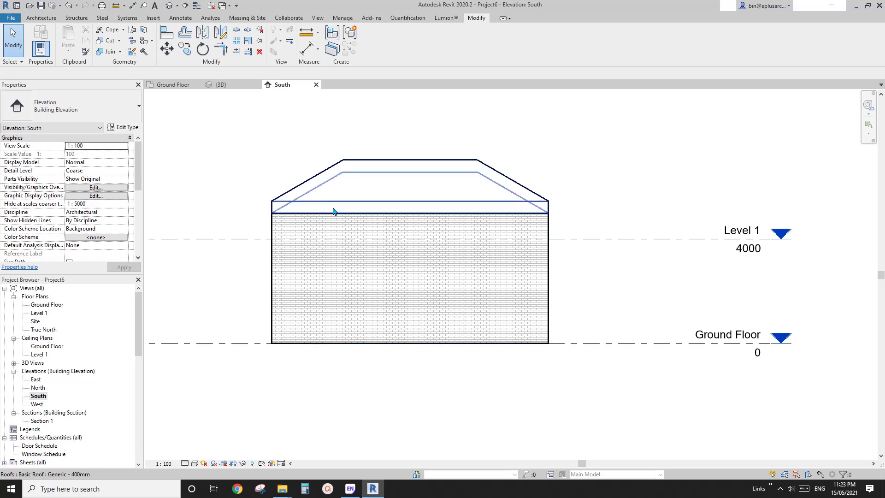
{"action": "scroll", "coordinate": [474, 280], "scroll_direction": "down", "scroll_amount": 1}
Copy the roof to the empty area above and to the right of the house.
{"action": "middle_click_drag", "start_coordinate": [473, 277], "coordinate": [449, 305]}
{"action": "left_click", "coordinate": [431, 253]}
{"action": "key", "text": "c"}
{"action": "key", "text": "o"}
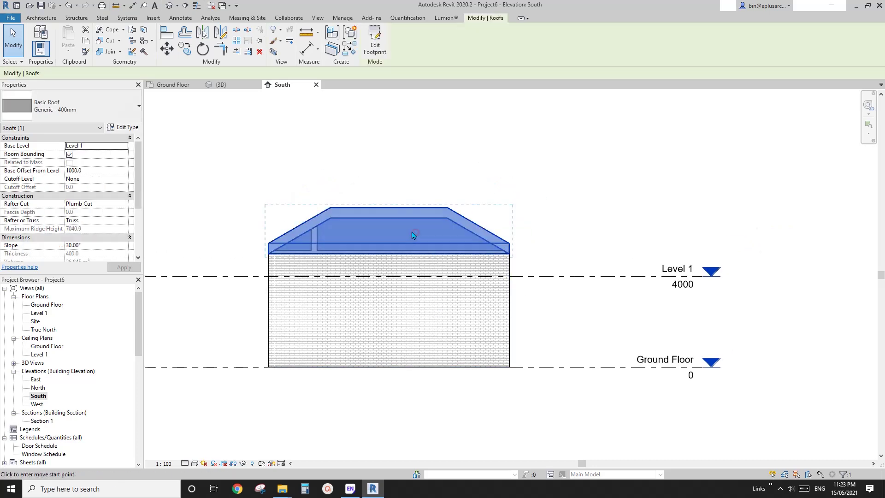
{"action": "middle_click_drag", "start_coordinate": [387, 249], "coordinate": [367, 280]}
{"action": "left_click", "coordinate": [348, 277]}
{"action": "left_click", "coordinate": [557, 111]}
{"action": "key", "text": "Escape"}
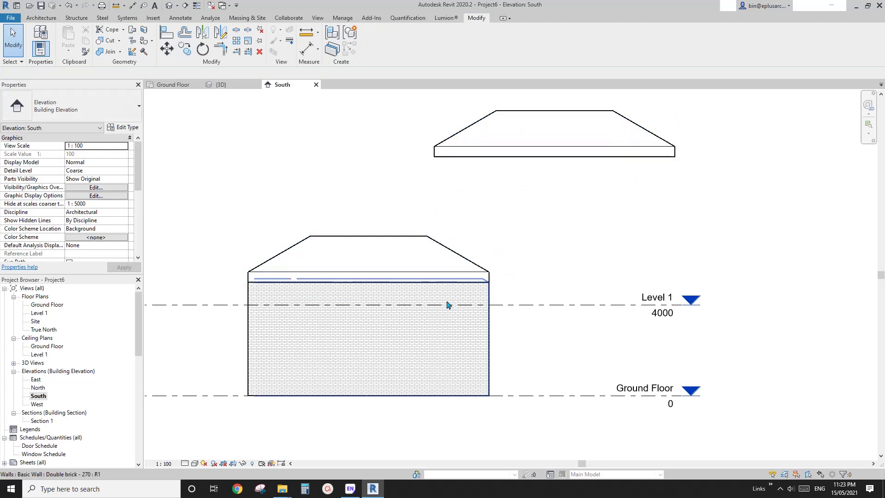
Copy the front brick wall to the left of the house, leaving a gap of about 5410 mm.
{"action": "left_click", "coordinate": [390, 335]}
{"action": "middle_click_drag", "start_coordinate": [388, 342], "coordinate": [513, 286]}
{"action": "key", "text": "c"}
{"action": "key", "text": "o"}
{"action": "left_click", "coordinate": [508, 283]}
{"action": "middle_click_drag", "start_coordinate": [306, 256], "coordinate": [504, 283]}
{"action": "left_click", "coordinate": [349, 228]}
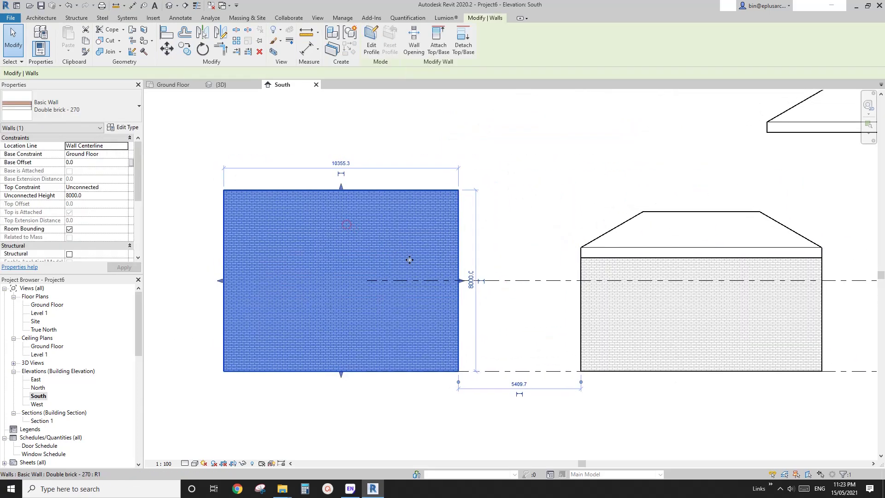
Delete the copied brick wall beside the house and the copied roof above it.
{"action": "key", "text": "Escape"}
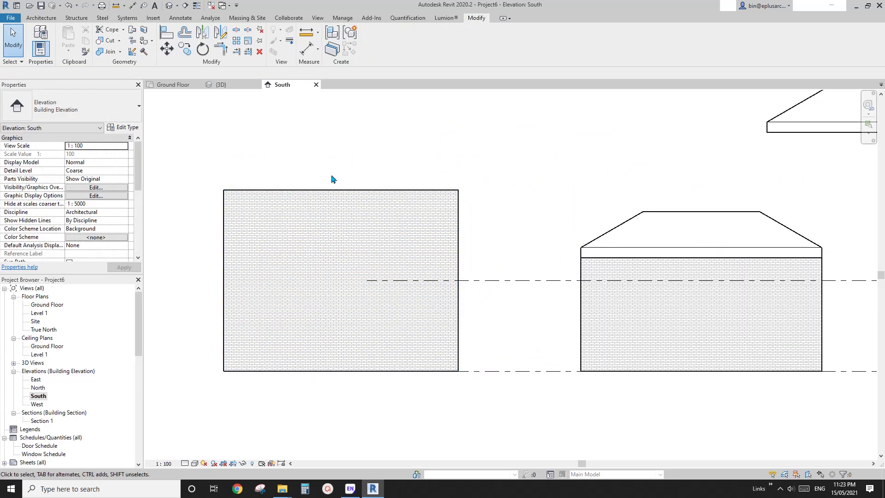
{"action": "left_click", "coordinate": [468, 227]}
{"action": "key", "text": "Delete"}
{"action": "mouse_move", "coordinate": [689, 158]}
{"action": "middle_mouse_down"}
{"action": "mouse_move", "coordinate": [455, 190]}
{"action": "mouse_move", "coordinate": [495, 209]}
{"action": "middle_mouse_up"}
{"action": "left_click", "coordinate": [687, 139]}
{"action": "key", "text": "Delete"}
{"action": "scroll", "coordinate": [430, 217], "scroll_direction": "up", "scroll_amount": 4}
{"action": "scroll", "coordinate": [480, 209], "scroll_direction": "up", "scroll_amount": 1}
{"action": "middle_click_drag", "start_coordinate": [441, 219], "coordinate": [466, 223]}
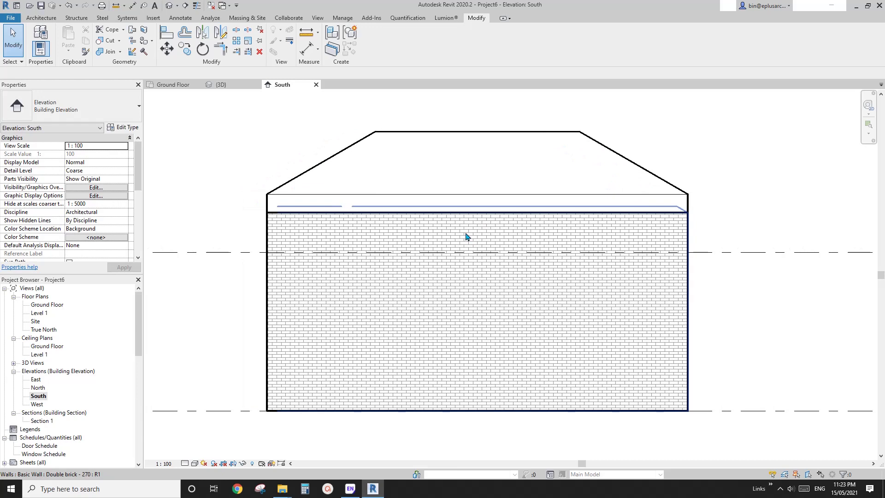
Apply the <Not Silhouette> line style with Linework to the horizontal edge where the roof meets the front wall.
{"action": "middle_click_drag", "start_coordinate": [578, 169], "coordinate": [573, 171]}
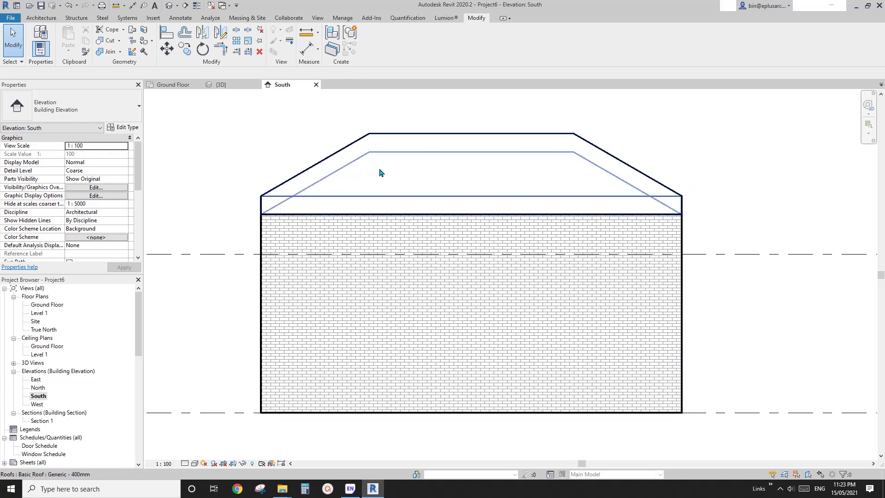
{"action": "middle_click_drag", "start_coordinate": [399, 204], "coordinate": [348, 190]}
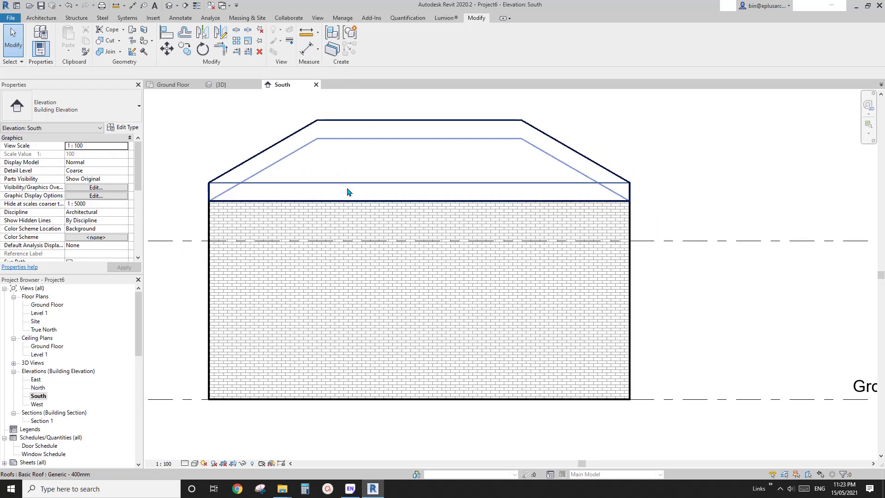
{"action": "middle_click_drag", "start_coordinate": [269, 197], "coordinate": [316, 198]}
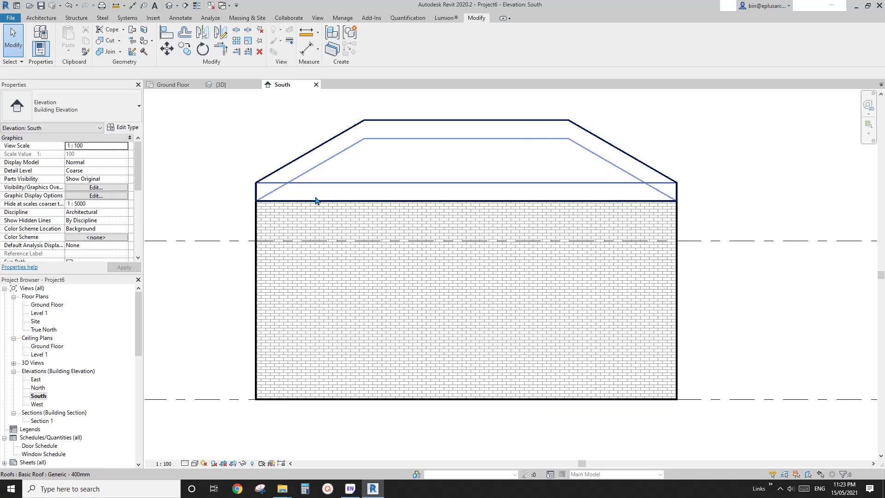
{"action": "left_click", "coordinate": [293, 43]}
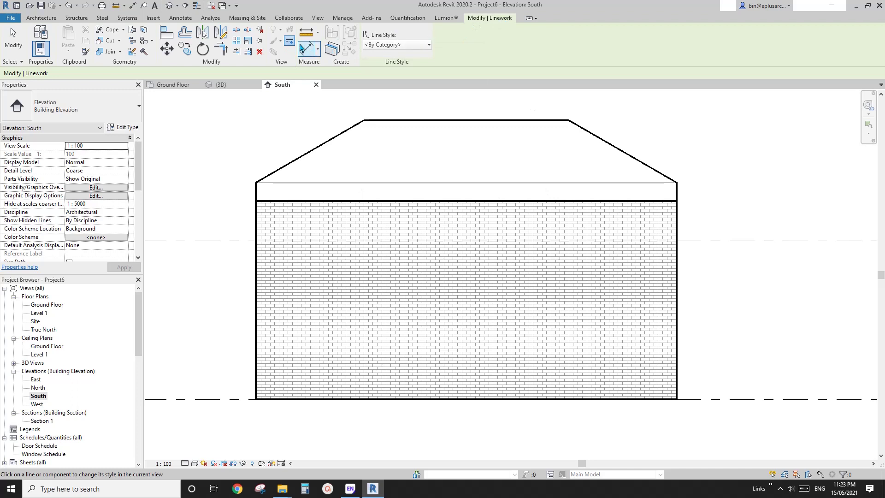
{"action": "left_click", "coordinate": [413, 45]}
{"action": "left_click_drag", "start_coordinate": [429, 115], "coordinate": [427, 101]}
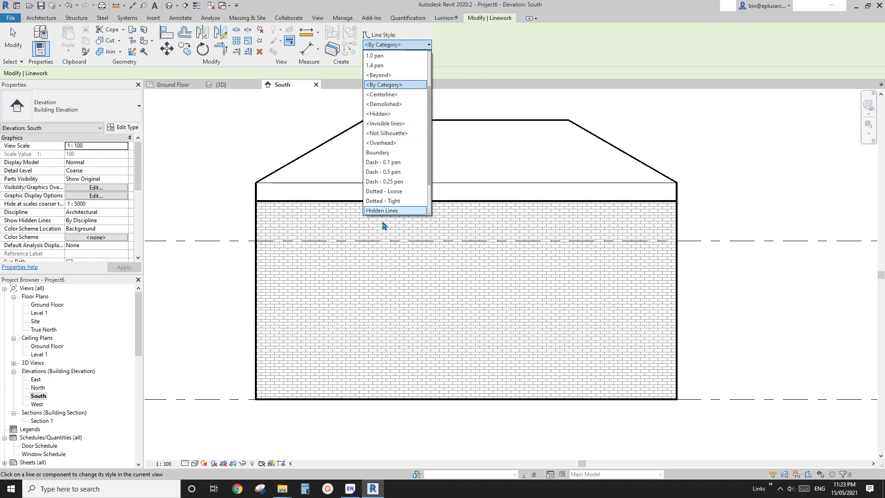
{"action": "left_click", "coordinate": [395, 133]}
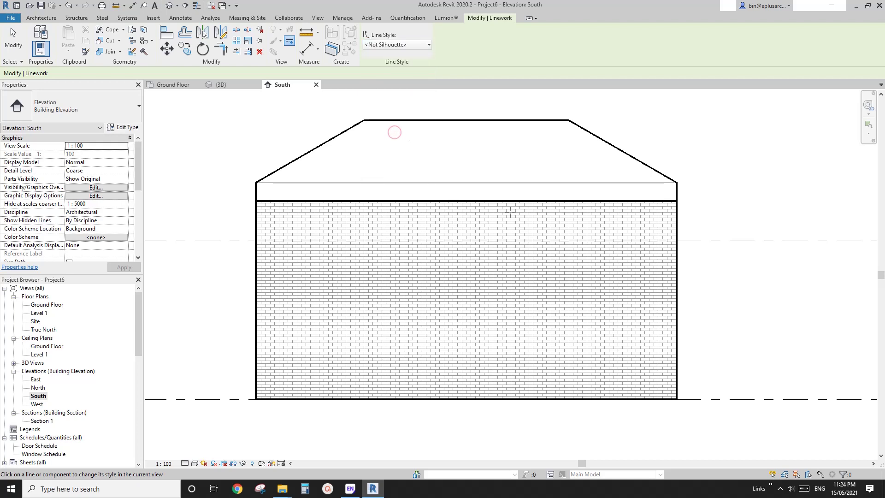
{"action": "left_click", "coordinate": [488, 201]}
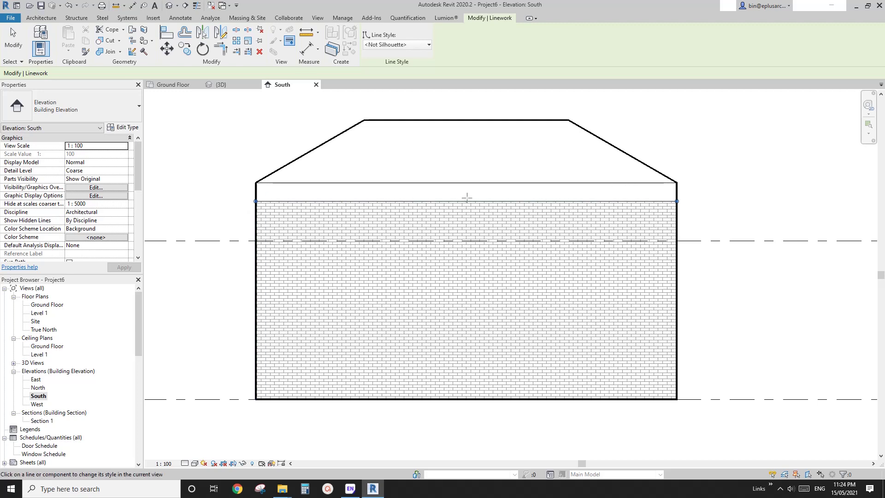
Place an M_Single-Flush 0813 x 2134mm door in the left part of the front brick wall at Ground Floor.
{"action": "middle_click_drag", "start_coordinate": [716, 239], "coordinate": [620, 220]}
{"action": "scroll", "coordinate": [528, 186], "scroll_direction": "up", "scroll_amount": 2}
{"action": "scroll", "coordinate": [593, 193], "scroll_direction": "down", "scroll_amount": 4}
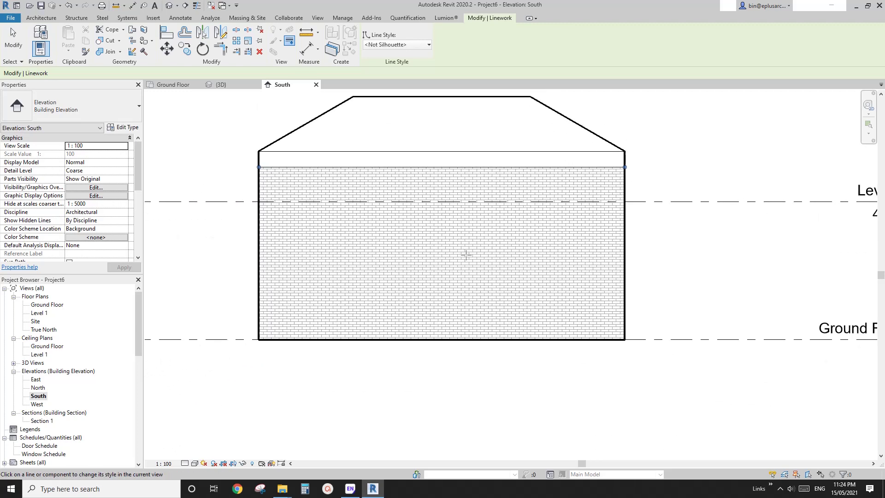
{"action": "middle_click_drag", "start_coordinate": [465, 255], "coordinate": [499, 255]}
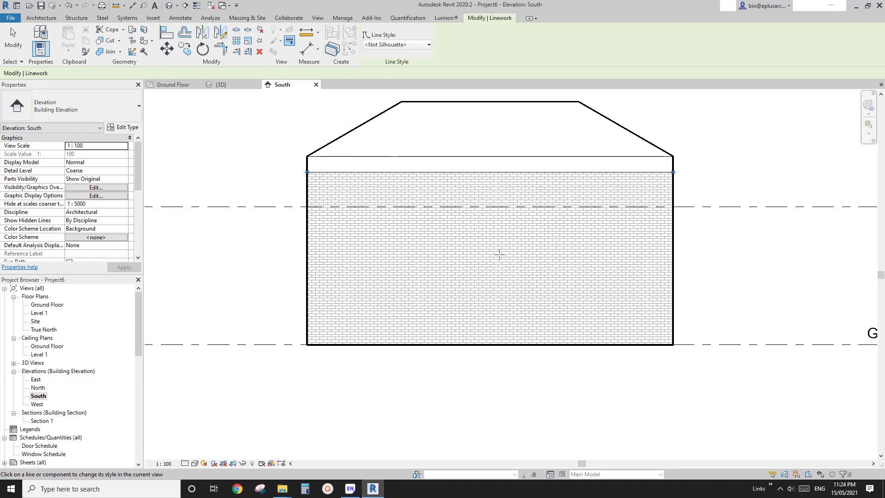
{"action": "key", "text": "d"}
{"action": "key", "text": "r"}
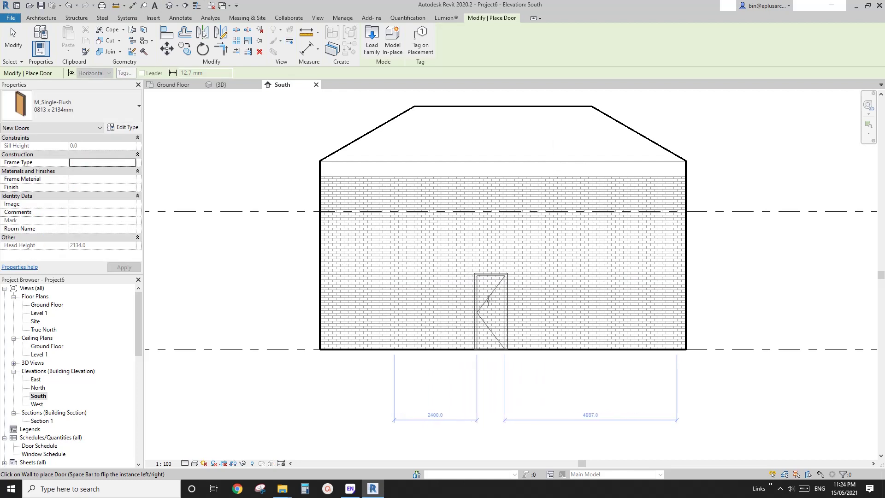
{"action": "middle_click_drag", "start_coordinate": [443, 308], "coordinate": [441, 310]}
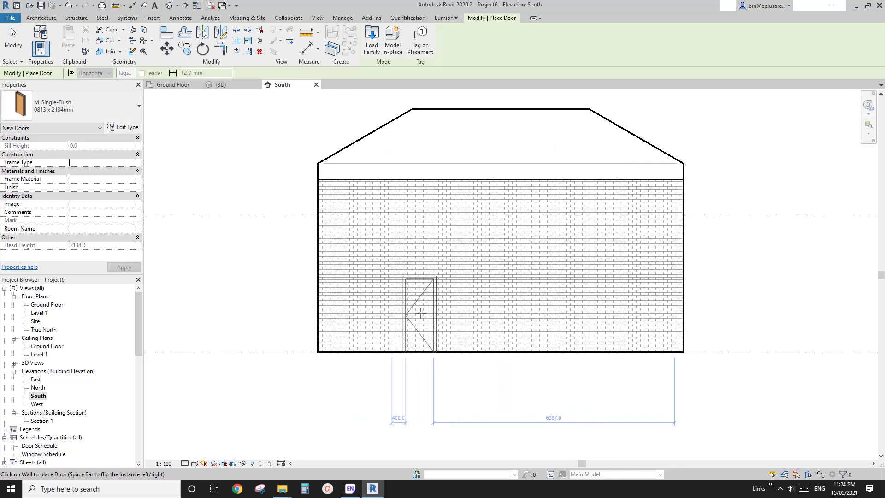
{"action": "left_click", "coordinate": [427, 354]}
{"action": "scroll", "coordinate": [437, 355], "scroll_direction": "up", "scroll_amount": 3}
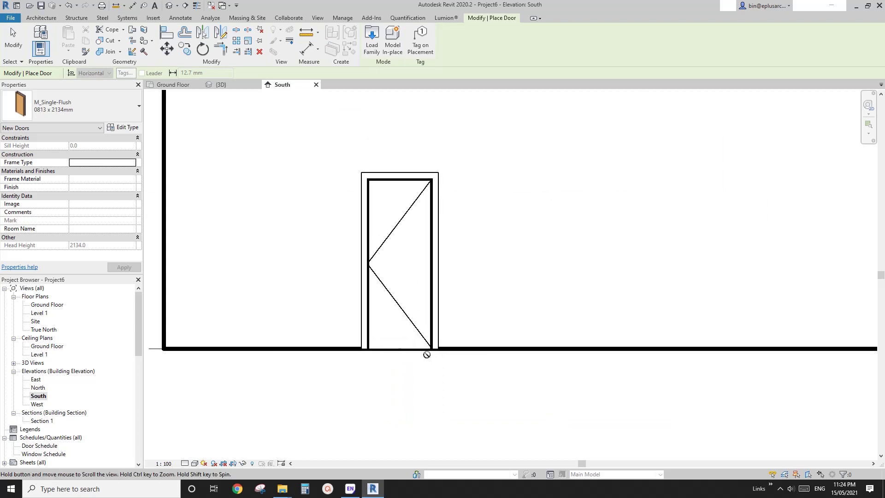
{"action": "key", "text": "Escape"}
{"action": "key", "text": "Escape"}
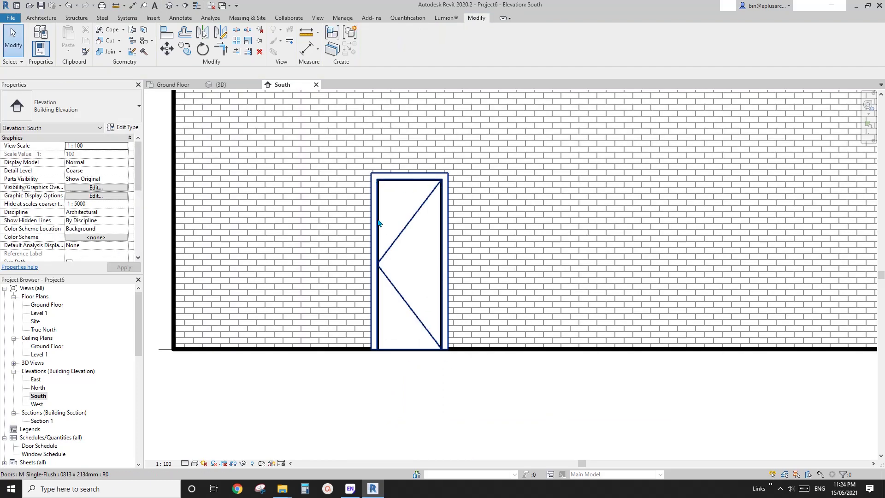
Place an M_Fixed 0915 x 1830mm window in the front brick wall to the right of the door.
{"action": "scroll", "coordinate": [378, 223], "scroll_direction": "up", "scroll_amount": 4}
{"action": "scroll", "coordinate": [381, 361], "scroll_direction": "down", "scroll_amount": 4}
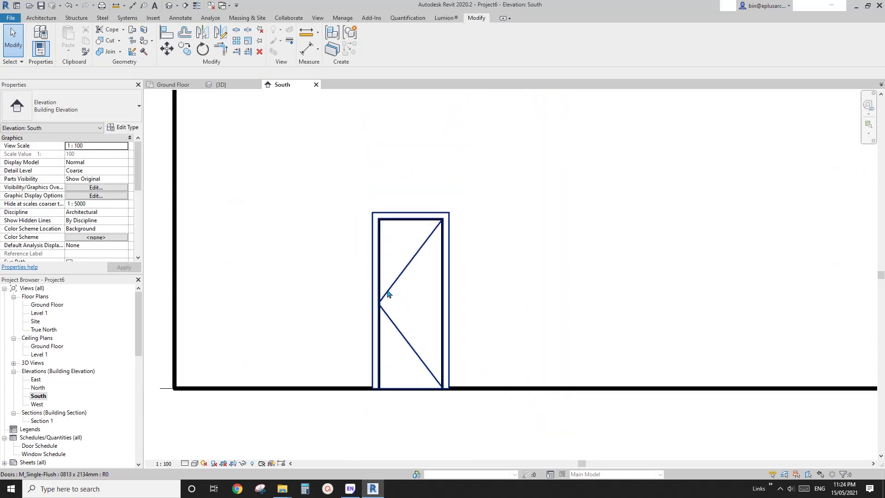
{"action": "scroll", "coordinate": [382, 222], "scroll_direction": "up", "scroll_amount": 2}
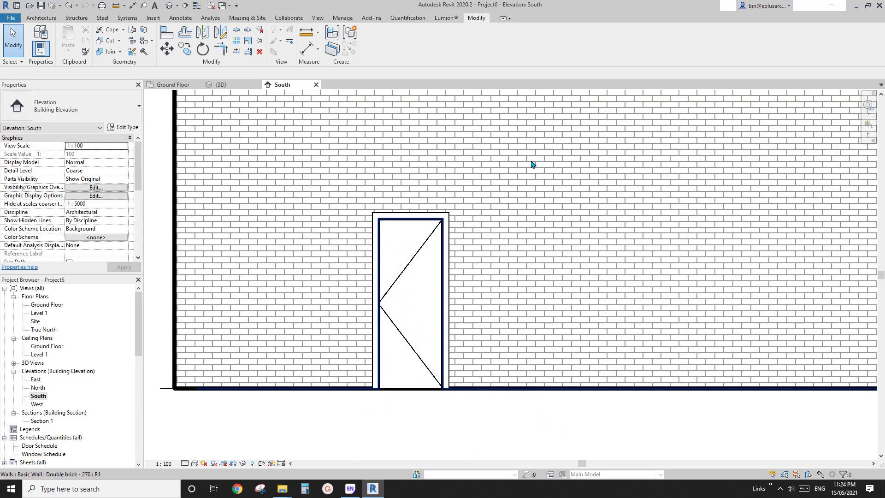
{"action": "scroll", "coordinate": [544, 198], "scroll_direction": "down", "scroll_amount": 3}
{"action": "scroll", "coordinate": [507, 240], "scroll_direction": "up", "scroll_amount": 2}
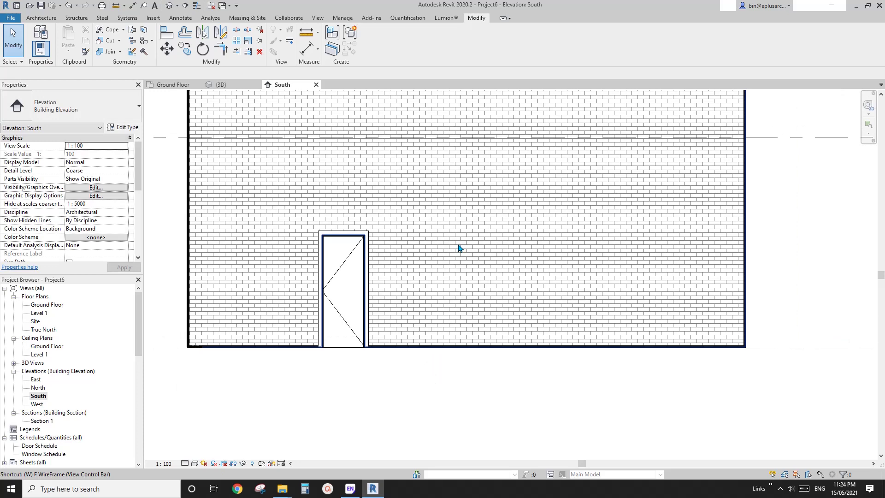
{"action": "key", "text": "w"}
{"action": "key", "text": "n"}
{"action": "left_click", "coordinate": [525, 238]}
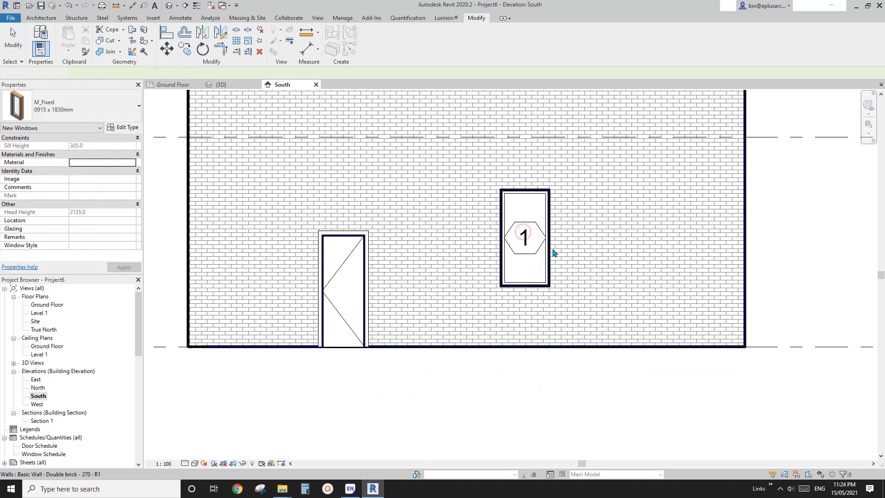
{"action": "key", "text": "Escape"}
{"action": "key", "text": "Escape"}
Temporarily hide the door and the window in the South elevation, leaving their wall openings exposed.
{"action": "scroll", "coordinate": [554, 253], "scroll_direction": "up", "scroll_amount": 1}
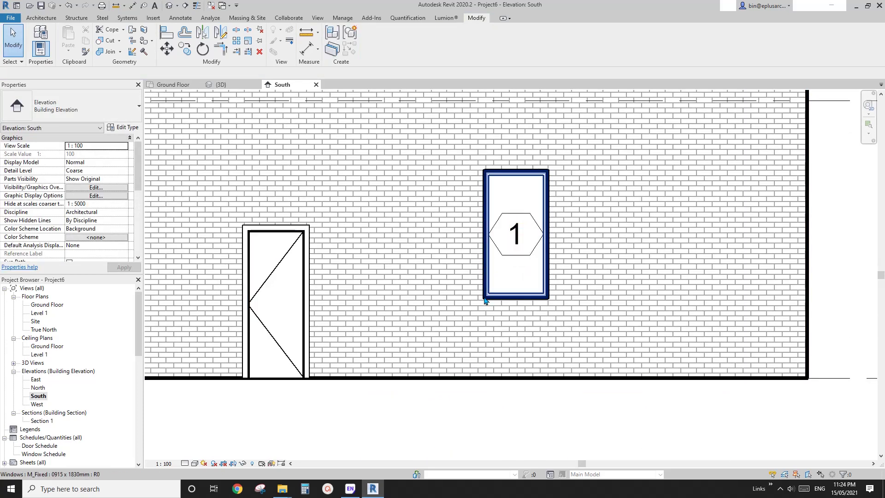
{"action": "scroll", "coordinate": [568, 231], "scroll_direction": "down", "scroll_amount": 3}
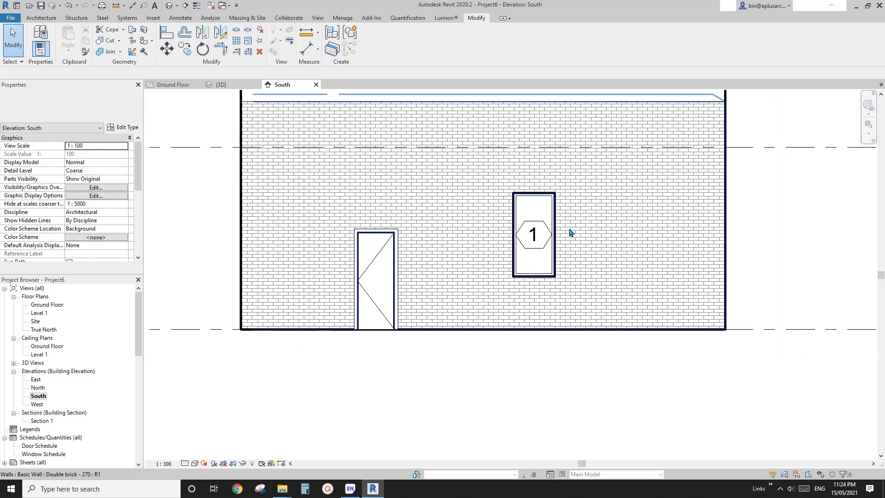
{"action": "scroll", "coordinate": [538, 221], "scroll_direction": "up", "scroll_amount": 2}
{"action": "scroll", "coordinate": [525, 205], "scroll_direction": "down", "scroll_amount": 2}
{"action": "middle_click_drag", "start_coordinate": [527, 211], "coordinate": [562, 201]}
{"action": "scroll", "coordinate": [427, 258], "scroll_direction": "up", "scroll_amount": 1}
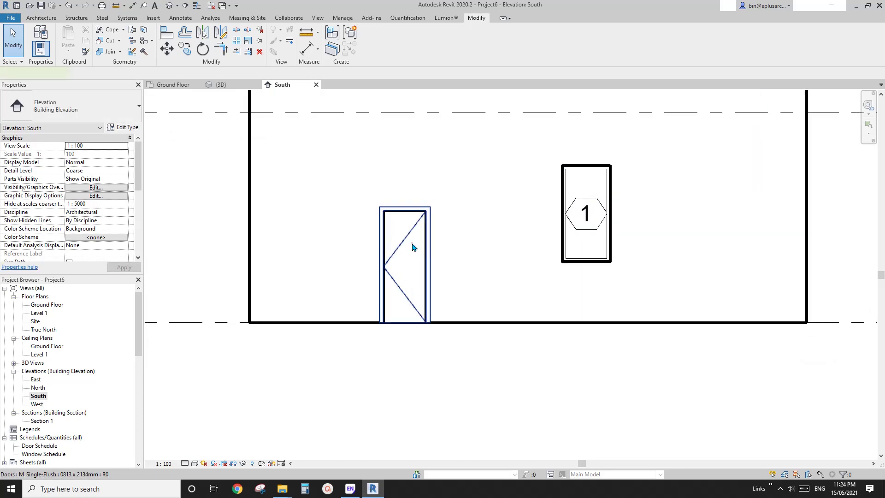
{"action": "left_click", "coordinate": [413, 245]}
{"action": "key", "text": "h"}
{"action": "key", "text": "h"}
{"action": "left_click", "coordinate": [570, 198]}
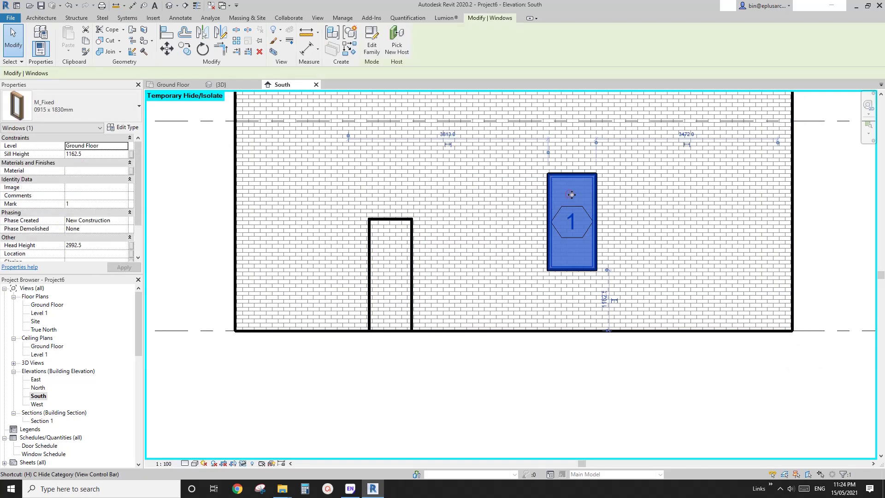
{"action": "key", "text": "h"}
{"action": "key", "text": "h"}
Apply the <Not Silhouette> Linework style to the two sides and the head of the door opening.
{"action": "scroll", "coordinate": [502, 198], "scroll_direction": "down", "scroll_amount": 1}
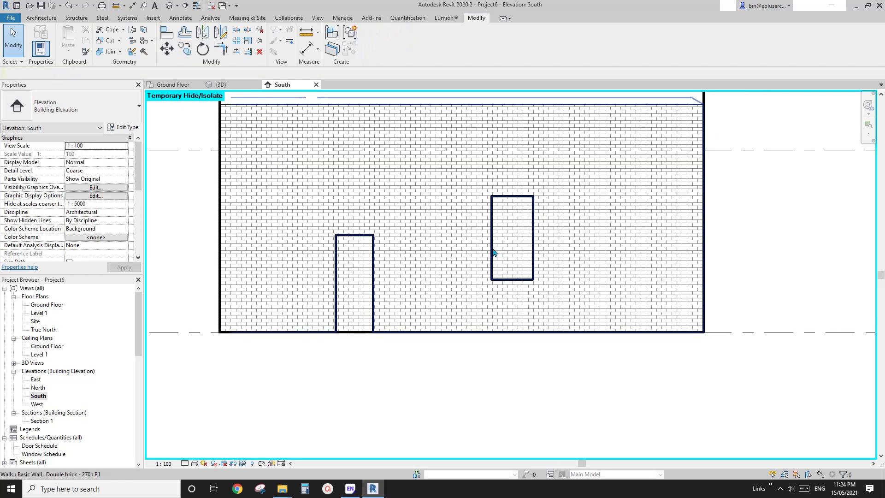
{"action": "middle_click_drag", "start_coordinate": [487, 276], "coordinate": [511, 277]}
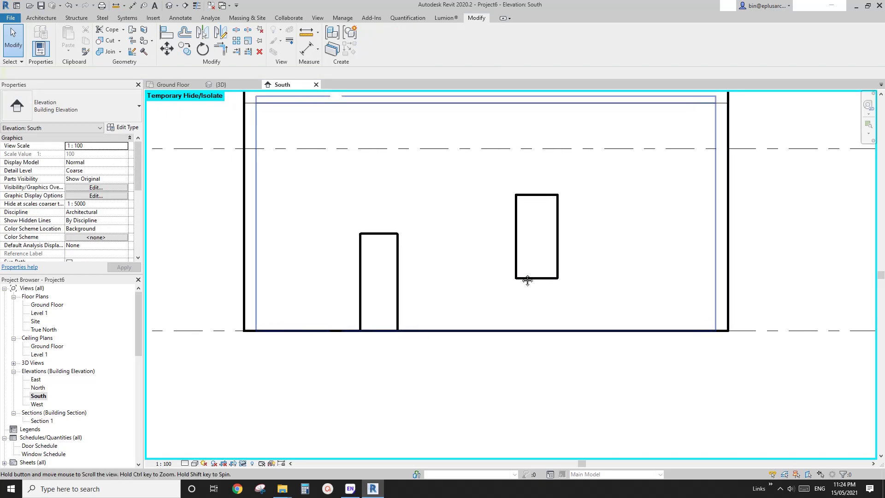
{"action": "left_click", "coordinate": [289, 41]}
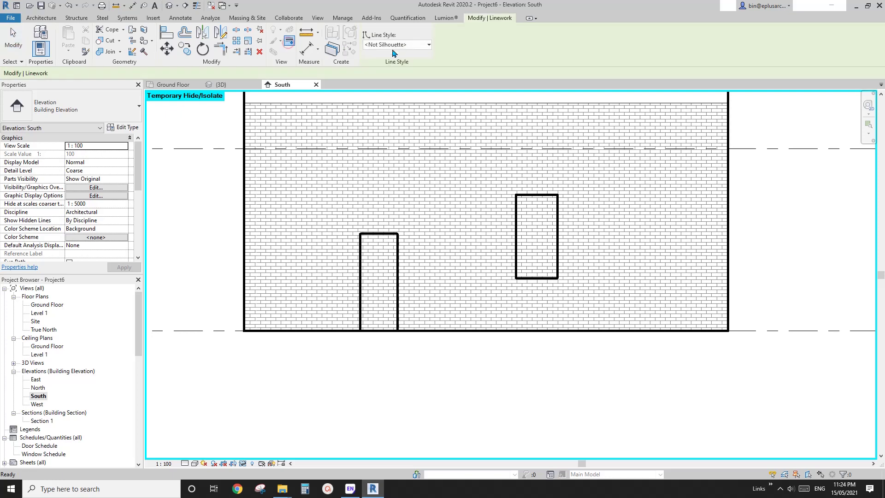
{"action": "left_click", "coordinate": [398, 247]}
{"action": "left_click", "coordinate": [379, 234]}
{"action": "left_click", "coordinate": [361, 276]}
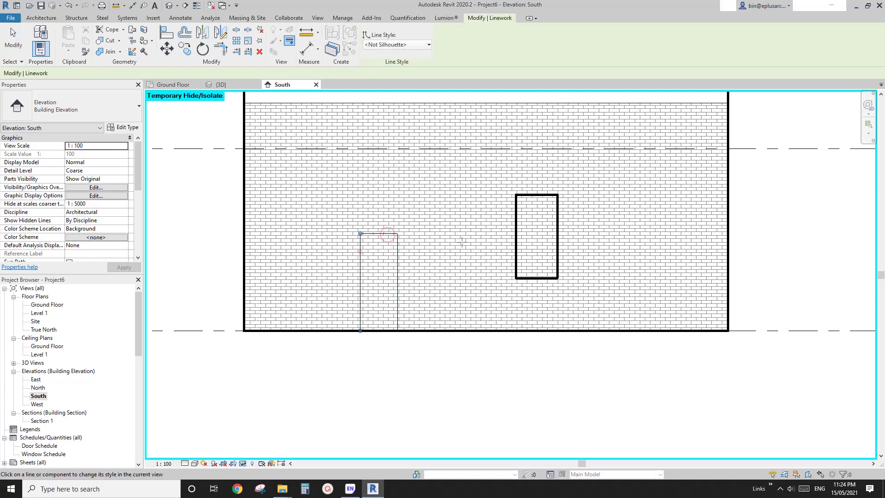
Apply the <Not Silhouette> Linework style to all four edges of the window opening.
{"action": "middle_click_drag", "start_coordinate": [461, 230], "coordinate": [462, 233]}
{"action": "left_click", "coordinate": [515, 217]}
{"action": "left_click", "coordinate": [557, 212]}
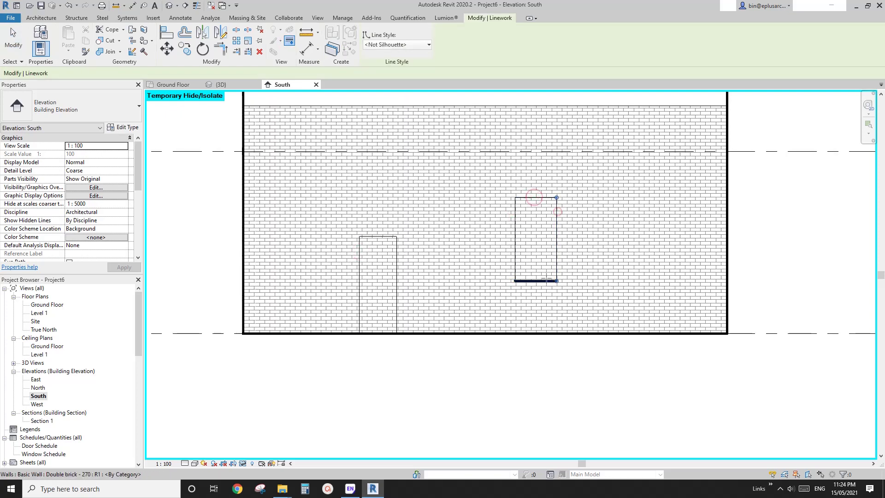
{"action": "left_click", "coordinate": [543, 280]}
{"action": "middle_click_drag", "start_coordinate": [593, 236], "coordinate": [579, 265]}
{"action": "key", "text": "Escape"}
Reset Temporary Hide/Isolate to bring the door and window back, and review the line weights around their openings.
{"action": "scroll", "coordinate": [582, 253], "scroll_direction": "down", "scroll_amount": 1}
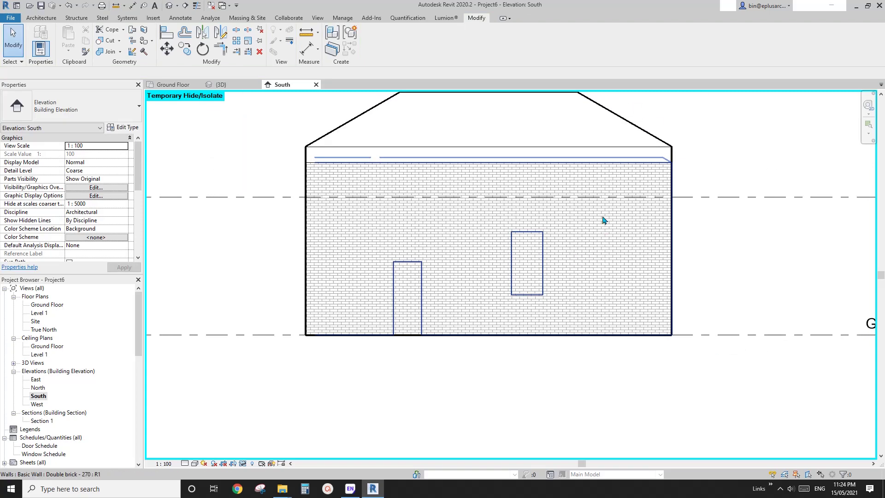
{"action": "mouse_move", "coordinate": [602, 217]}
{"action": "middle_mouse_down"}
{"action": "mouse_move", "coordinate": [586, 232]}
{"action": "mouse_move", "coordinate": [546, 212]}
{"action": "middle_mouse_up"}
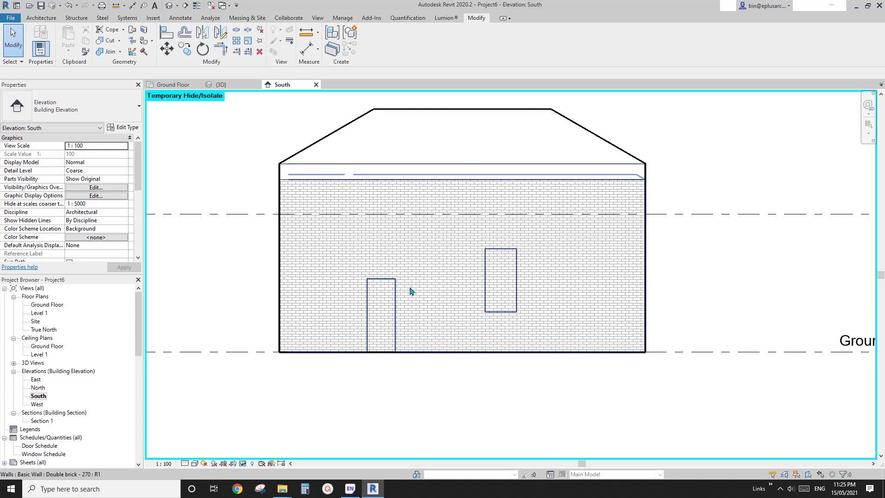
{"action": "key", "text": "h"}
{"action": "key", "text": "r"}
{"action": "scroll", "coordinate": [481, 235], "scroll_direction": "down", "scroll_amount": 3}
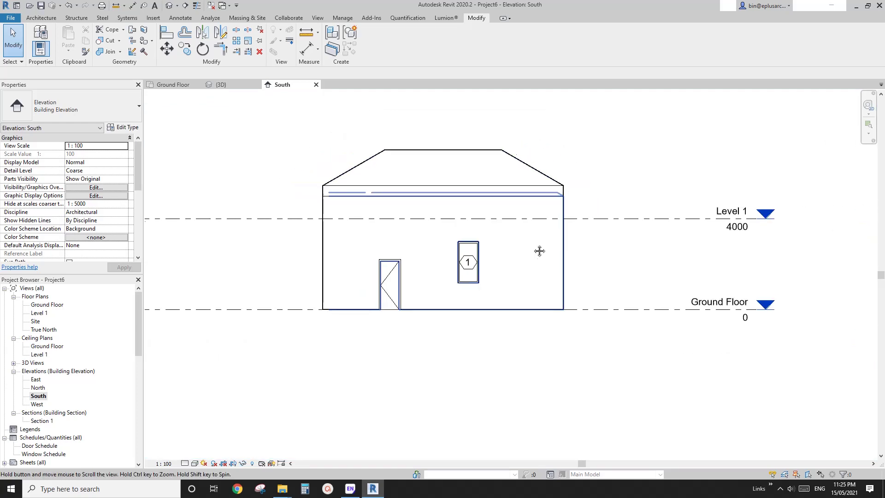
{"action": "scroll", "coordinate": [725, 312], "scroll_direction": "up", "scroll_amount": 2}
{"action": "scroll", "coordinate": [514, 314], "scroll_direction": "down", "scroll_amount": 1}
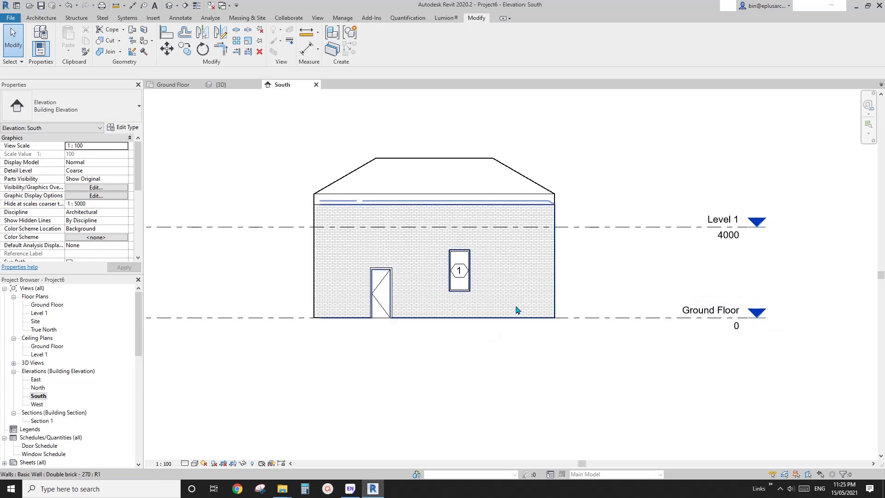
{"action": "scroll", "coordinate": [571, 290], "scroll_direction": "up", "scroll_amount": 1}
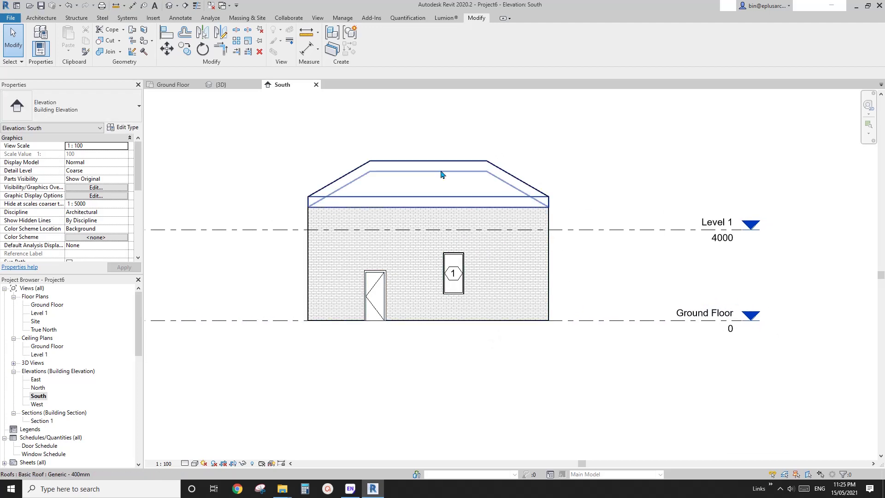
{"action": "scroll", "coordinate": [446, 291], "scroll_direction": "up", "scroll_amount": 2}
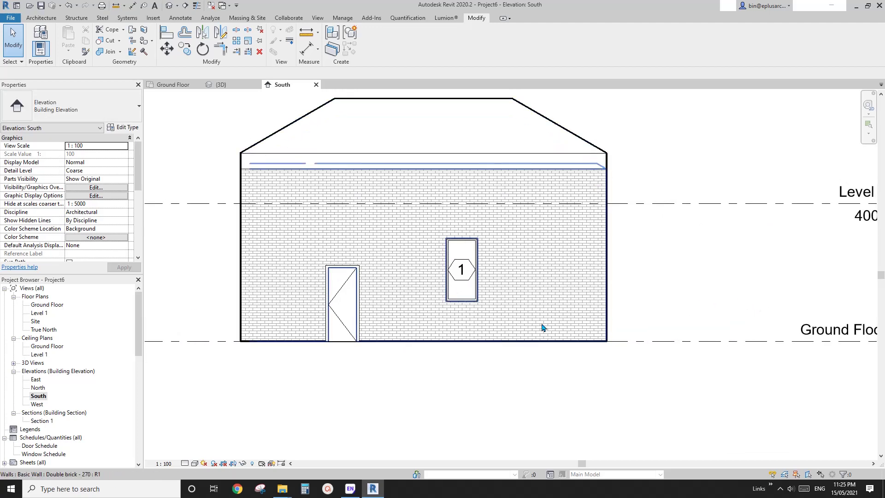
{"action": "middle_click_drag", "start_coordinate": [543, 326], "coordinate": [563, 339]}
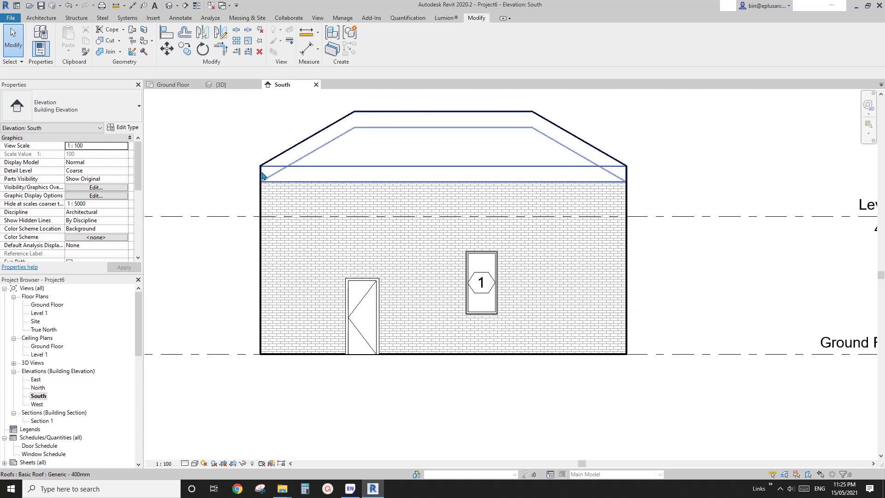
Try a 1.0 pen silhouette style for the house outline in the South elevation's Graphic Display Options and apply it.
{"action": "middle_click_drag", "start_coordinate": [262, 176], "coordinate": [285, 201]}
{"action": "middle_click_drag", "start_coordinate": [292, 131], "coordinate": [302, 133]}
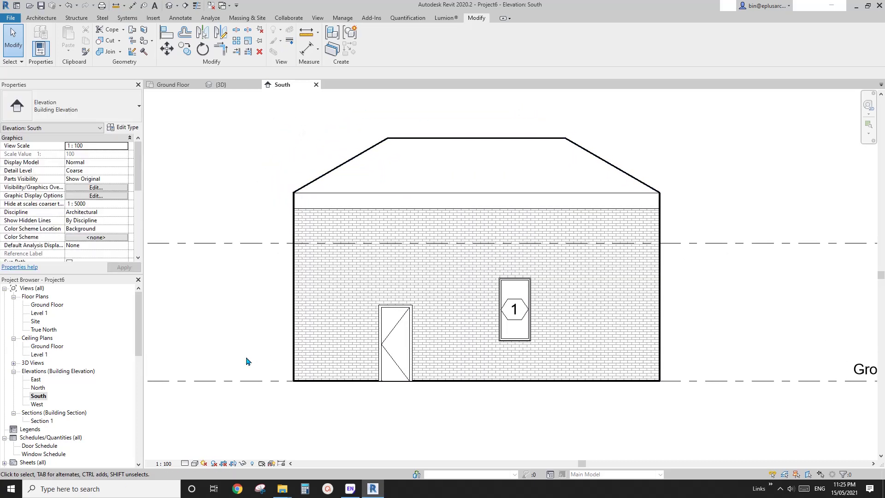
{"action": "left_click", "coordinate": [194, 464]}
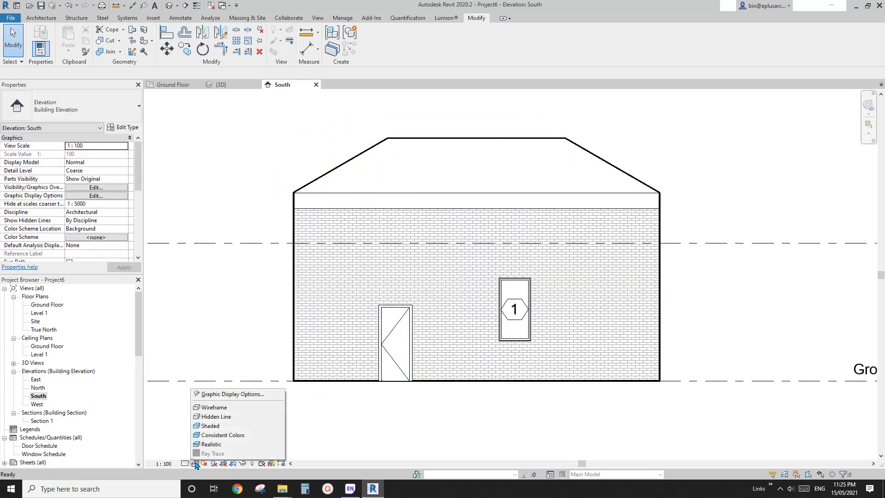
{"action": "left_click", "coordinate": [213, 397]}
{"action": "left_click", "coordinate": [203, 181]}
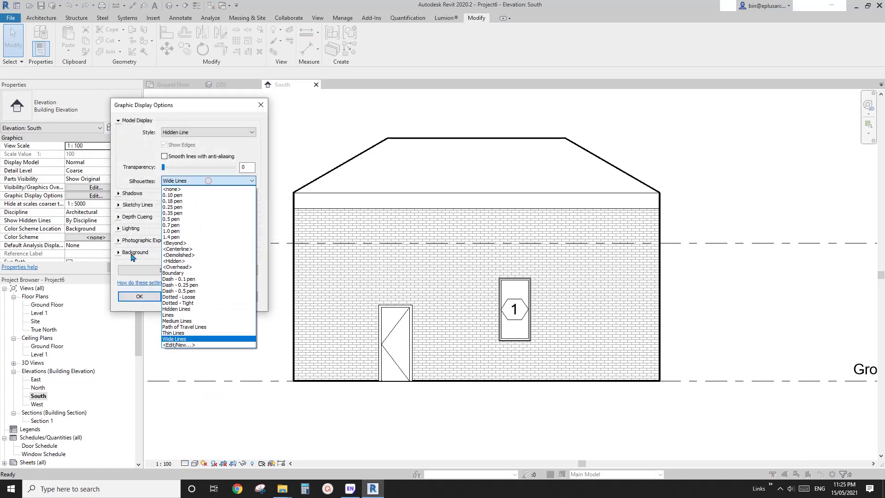
{"action": "left_click", "coordinate": [179, 230]}
{"action": "left_click", "coordinate": [240, 297]}
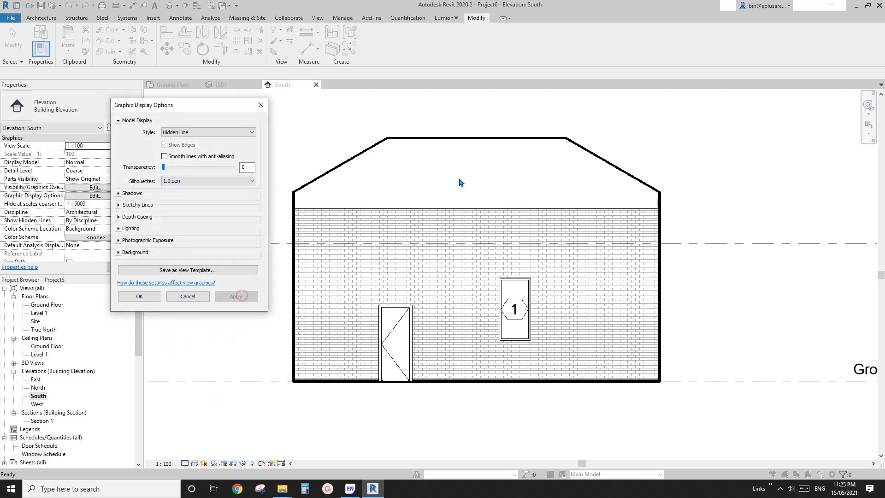
Set the South elevation's silhouette style to 0.35 pen and accept the graphic display settings.
{"action": "left_click", "coordinate": [219, 183]}
{"action": "left_click", "coordinate": [189, 213]}
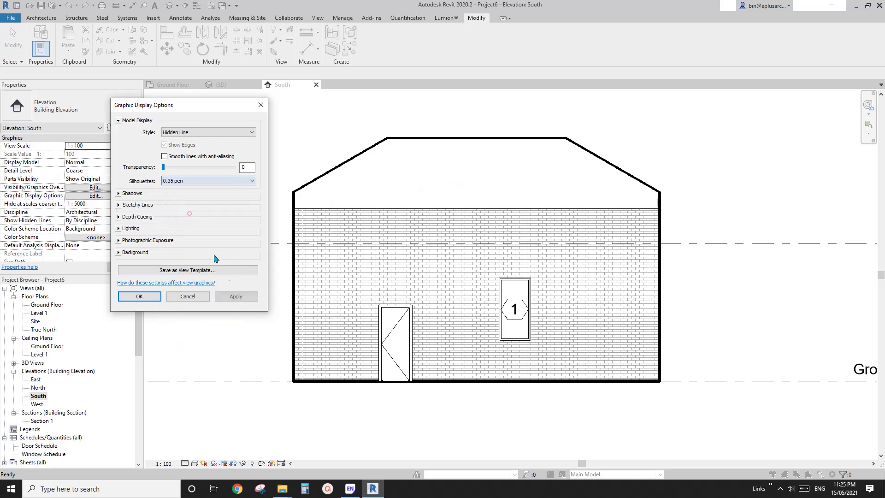
{"action": "left_click", "coordinate": [239, 297]}
{"action": "left_click", "coordinate": [147, 293]}
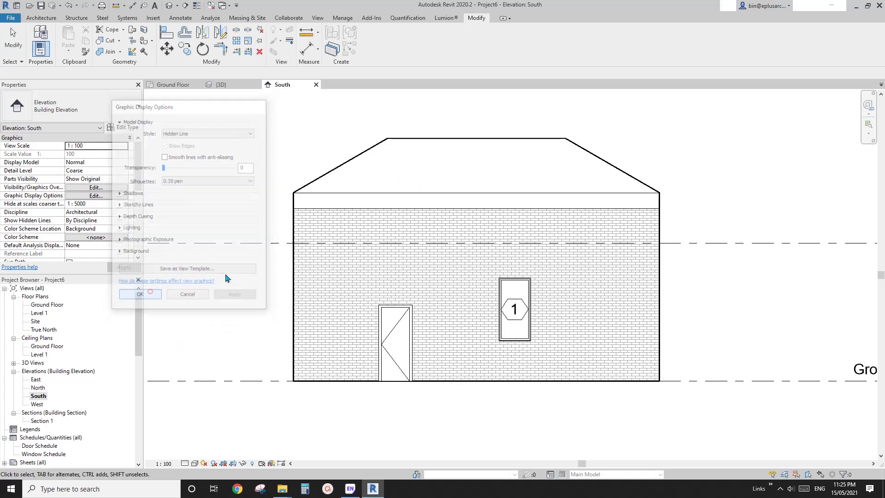
{"action": "middle_click_drag", "start_coordinate": [385, 199], "coordinate": [321, 205]}
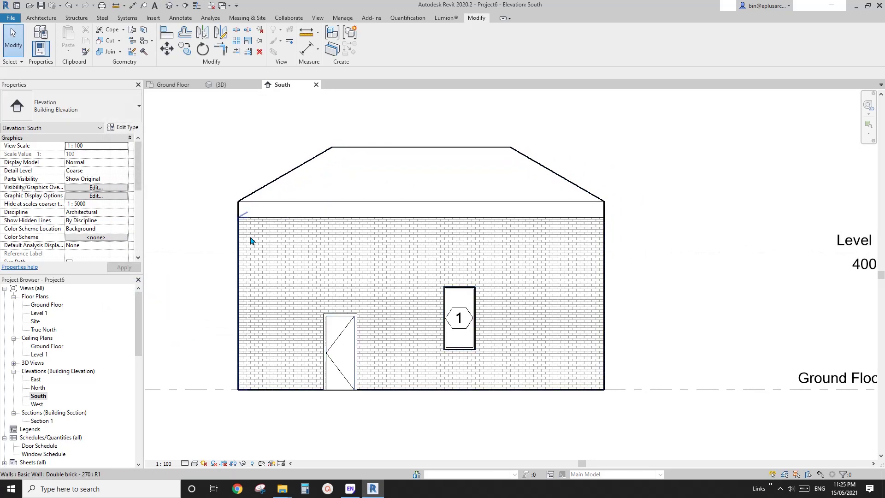
{"action": "middle_click_drag", "start_coordinate": [366, 274], "coordinate": [346, 267]}
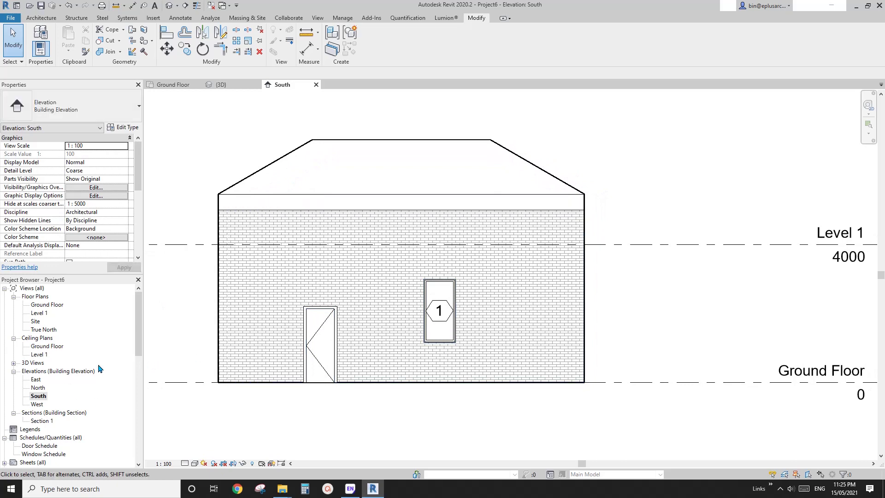
{"action": "middle_click_drag", "start_coordinate": [425, 309], "coordinate": [425, 286]}
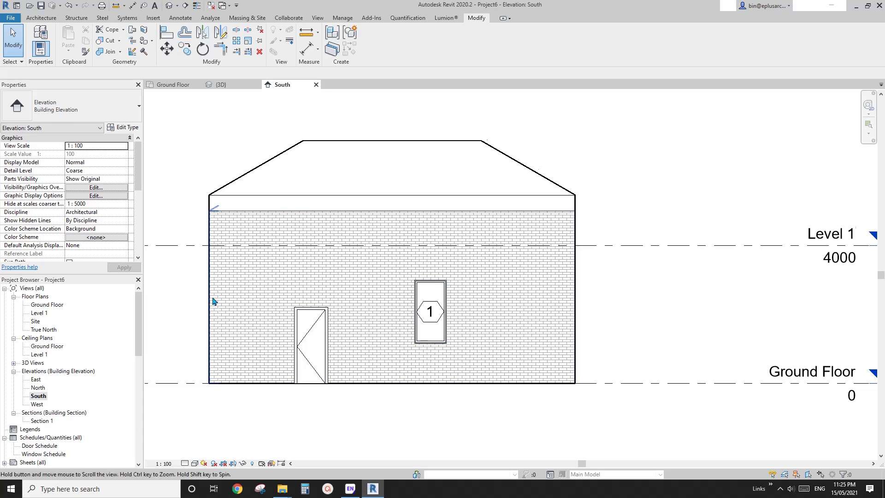
{"action": "middle_click_drag", "start_coordinate": [213, 302], "coordinate": [215, 294]}
{"action": "middle_click_drag", "start_coordinate": [284, 270], "coordinate": [282, 274]}
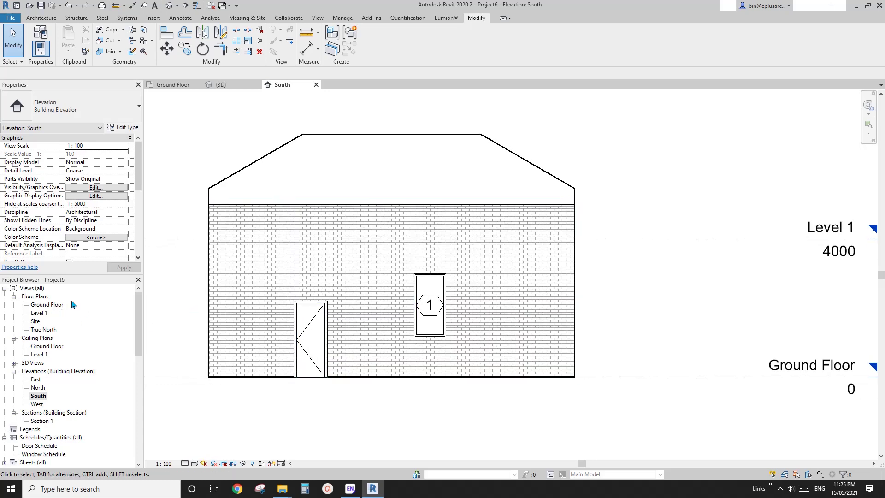
Open the Ground Floor plan and move the South elevation's view line to just in front of the house, below the section line.
{"action": "double_click", "coordinate": [46, 305]}
{"action": "middle_click_drag", "start_coordinate": [456, 271], "coordinate": [433, 243]}
{"action": "left_click", "coordinate": [38, 396]}
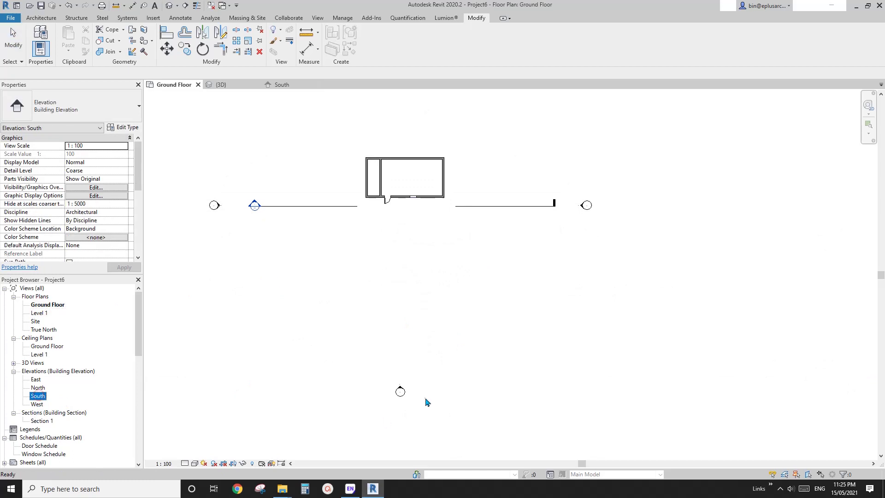
{"action": "left_click", "coordinate": [400, 390]}
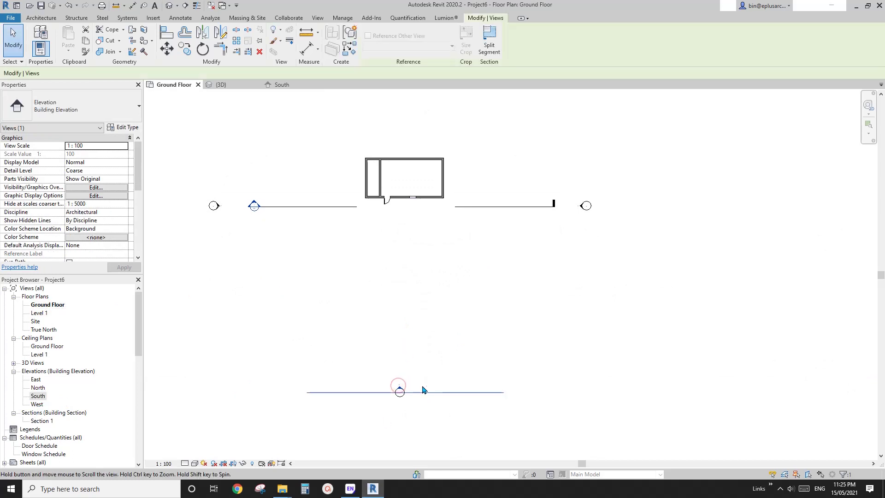
{"action": "middle_click_drag", "start_coordinate": [425, 400], "coordinate": [398, 418]}
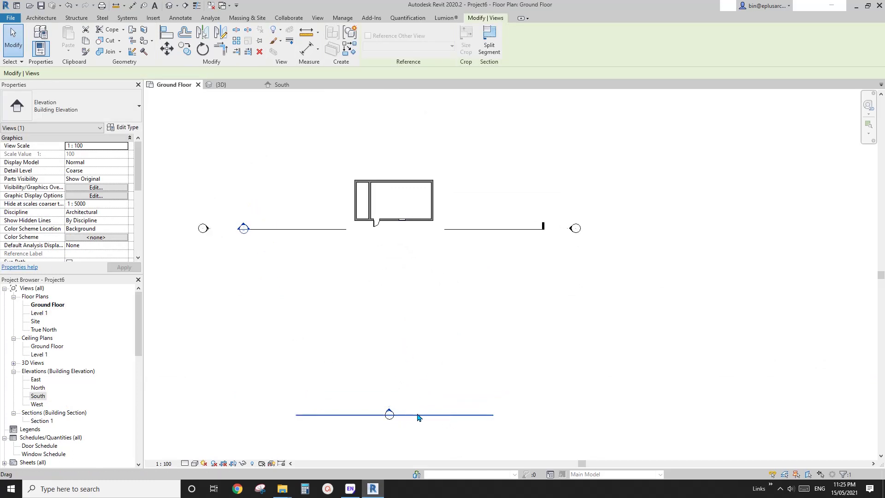
{"action": "left_click_drag", "start_coordinate": [411, 419], "coordinate": [424, 240]}
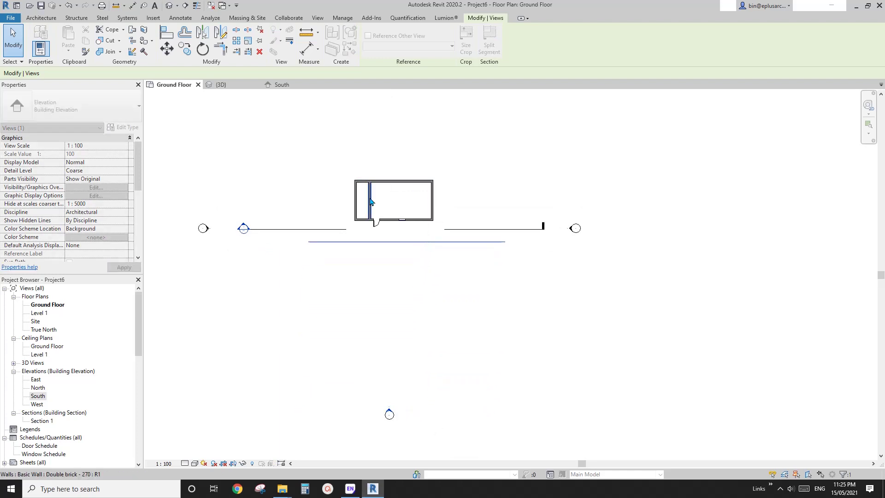
{"action": "middle_click_drag", "start_coordinate": [432, 272], "coordinate": [429, 346]}
{"action": "left_click", "coordinate": [429, 346]}
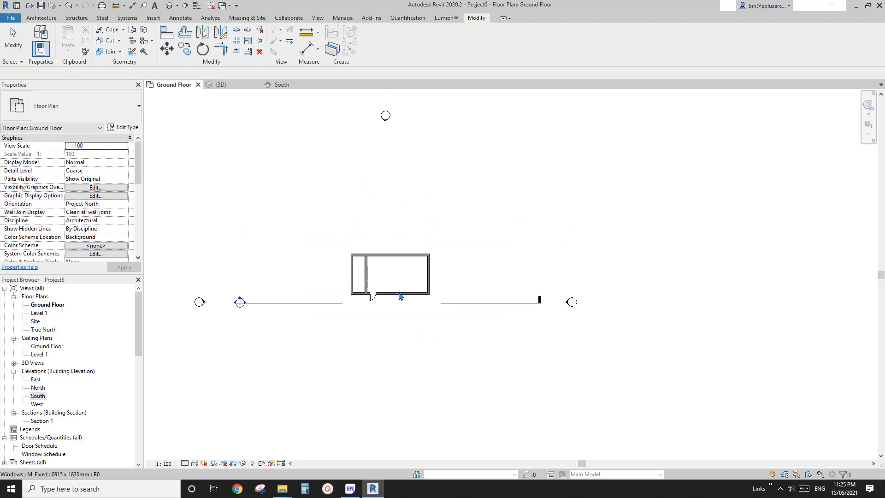
Copy the whole house, with Constrain off, about 14700 mm up and to the right at about 61°, placing it behind the original.
{"action": "left_click_drag", "start_coordinate": [332, 237], "coordinate": [441, 305]}
{"action": "key", "text": "c"}
{"action": "key", "text": "o"}
{"action": "left_click", "coordinate": [390, 275]}
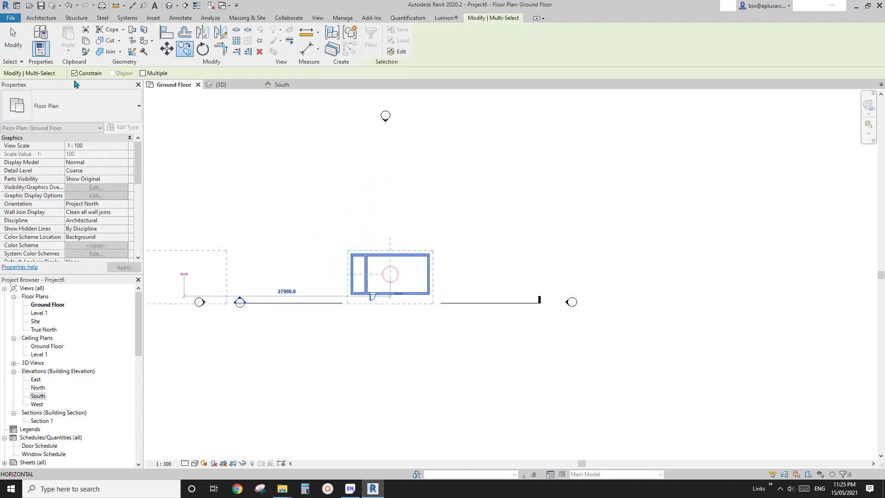
{"action": "left_click", "coordinate": [84, 75]}
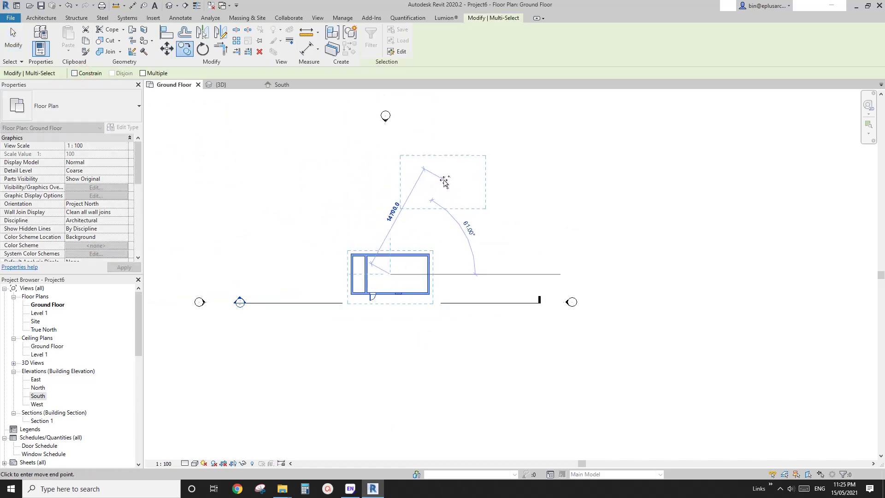
{"action": "left_click", "coordinate": [446, 181]}
{"action": "key", "text": "Escape"}
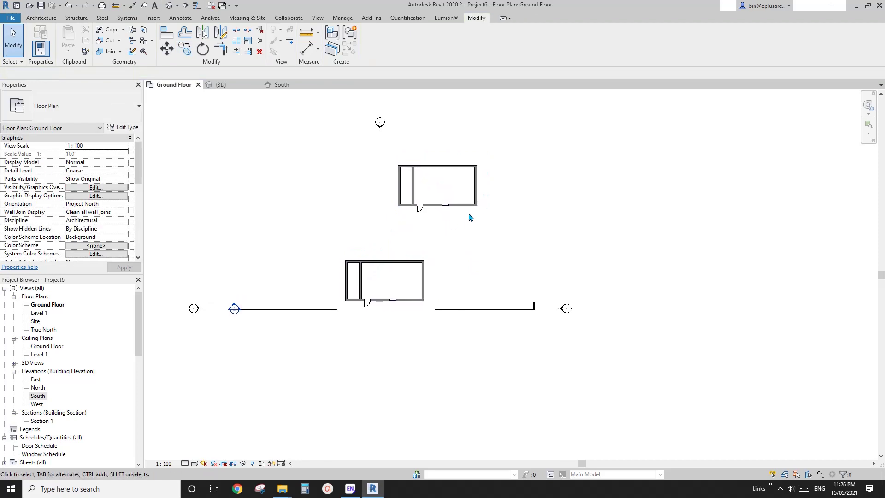
Select the South elevation marker and examine its view line relative to the two houses.
{"action": "scroll", "coordinate": [449, 207], "scroll_direction": "up", "scroll_amount": 2}
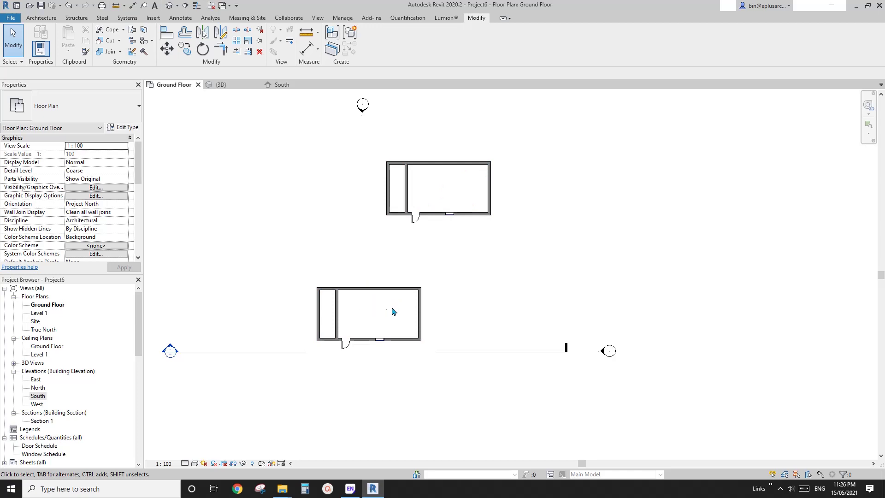
{"action": "scroll", "coordinate": [403, 329], "scroll_direction": "down", "scroll_amount": 3}
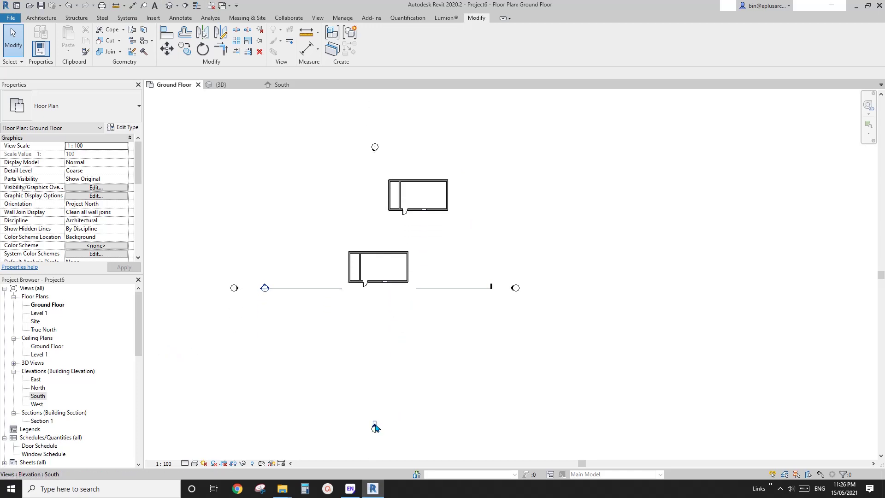
{"action": "left_click", "coordinate": [376, 427]}
{"action": "scroll", "coordinate": [382, 318], "scroll_direction": "up", "scroll_amount": 2}
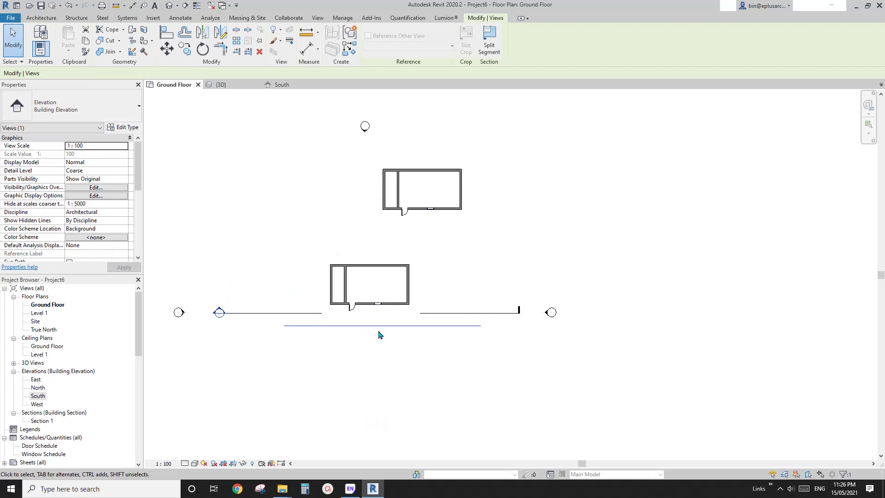
{"action": "middle_click_drag", "start_coordinate": [375, 333], "coordinate": [380, 304]}
{"action": "scroll", "coordinate": [369, 339], "scroll_direction": "down", "scroll_amount": 1}
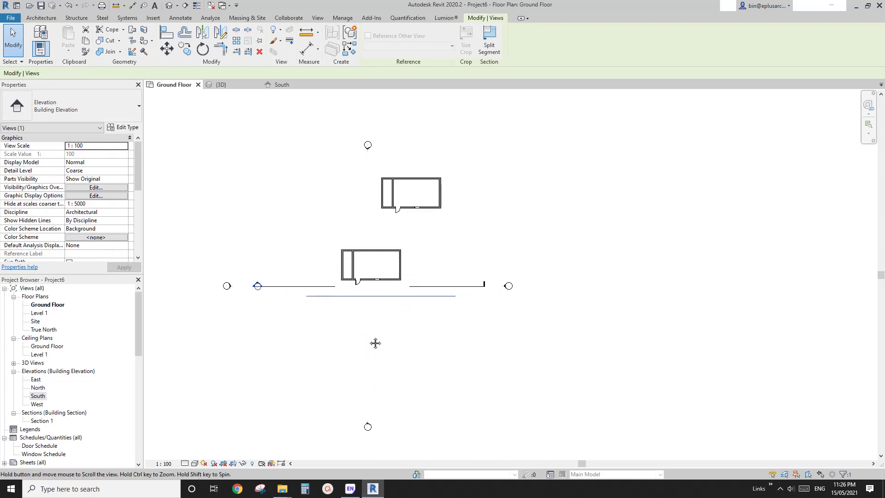
{"action": "middle_click_drag", "start_coordinate": [375, 341], "coordinate": [378, 354]}
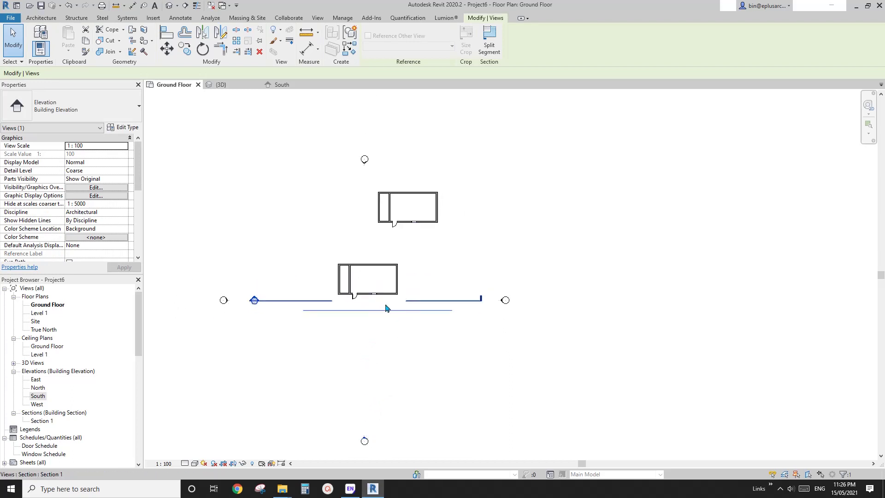
Set the South elevation's Far Clipping to Clip without line.
{"action": "scroll", "coordinate": [59, 220], "scroll_direction": "down", "scroll_amount": 3}
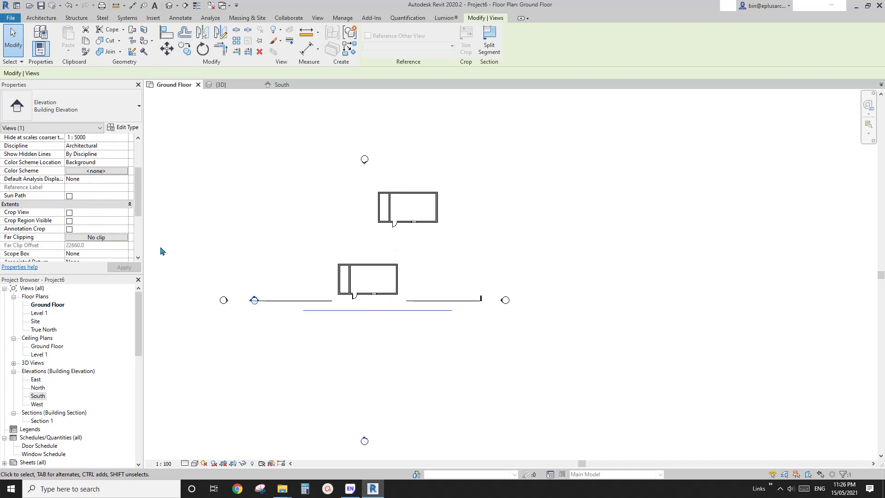
{"action": "middle_click_drag", "start_coordinate": [382, 297], "coordinate": [377, 307]}
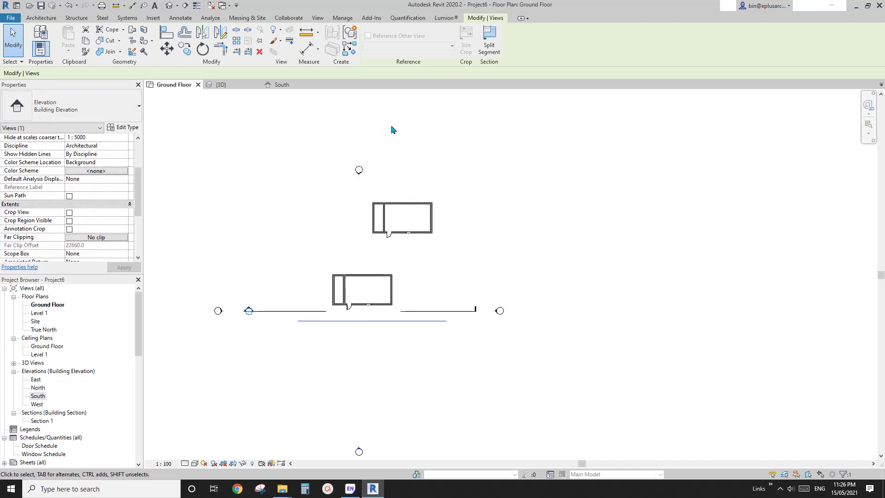
{"action": "middle_click_drag", "start_coordinate": [402, 195], "coordinate": [389, 232]}
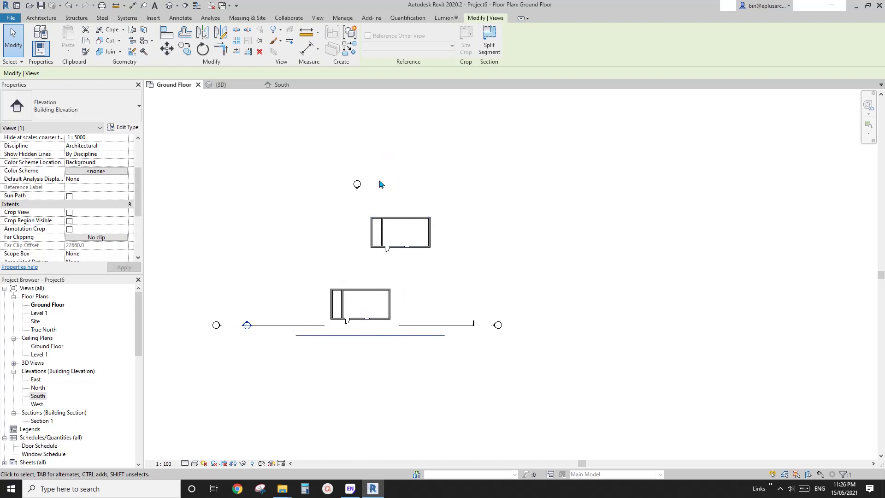
{"action": "middle_click_drag", "start_coordinate": [389, 192], "coordinate": [394, 379]}
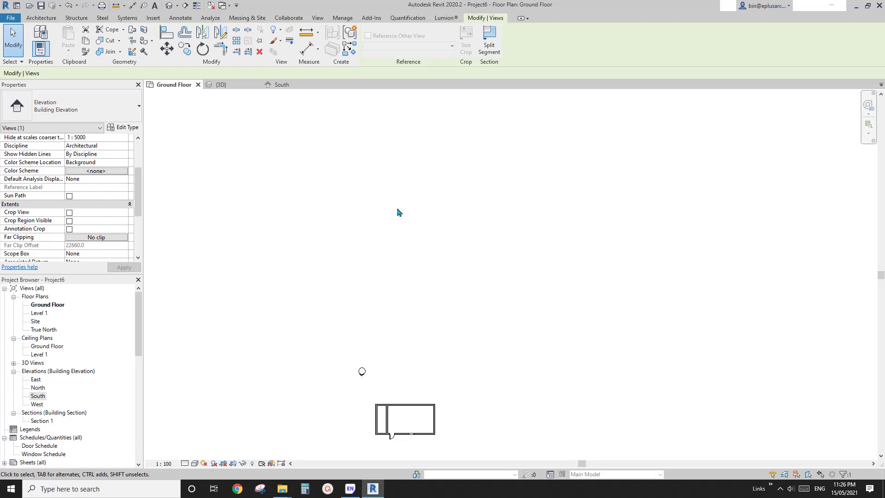
{"action": "scroll", "coordinate": [394, 193], "scroll_direction": "down", "scroll_amount": 3}
{"action": "middle_click_drag", "start_coordinate": [405, 309], "coordinate": [402, 219]}
{"action": "scroll", "coordinate": [389, 271], "scroll_direction": "up", "scroll_amount": 7}
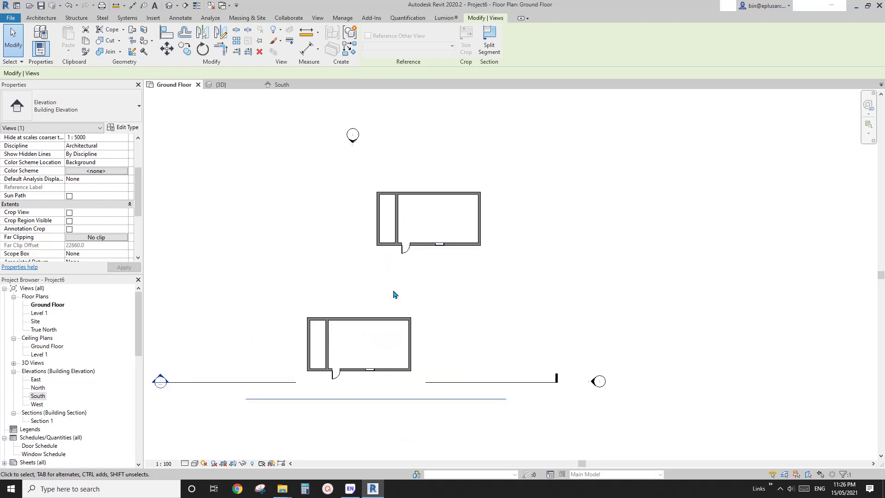
{"action": "middle_click_drag", "start_coordinate": [393, 290], "coordinate": [409, 273]}
{"action": "left_click", "coordinate": [103, 237]}
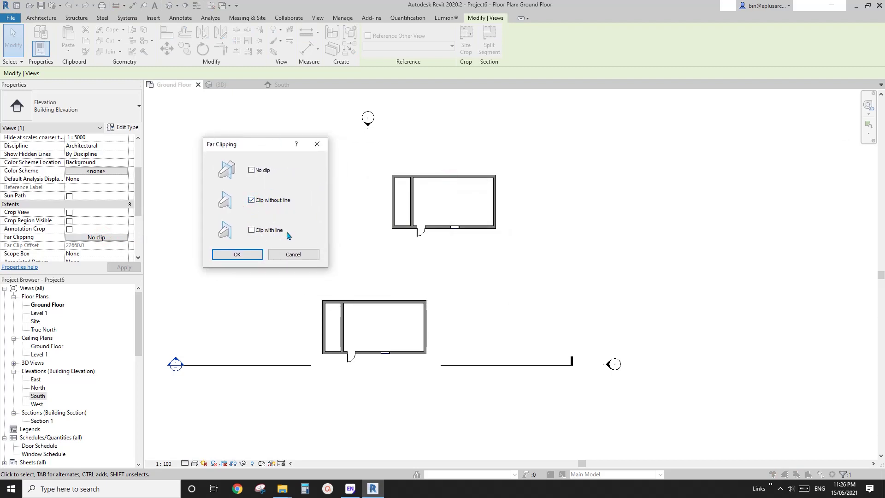
{"action": "left_click", "coordinate": [246, 259]}
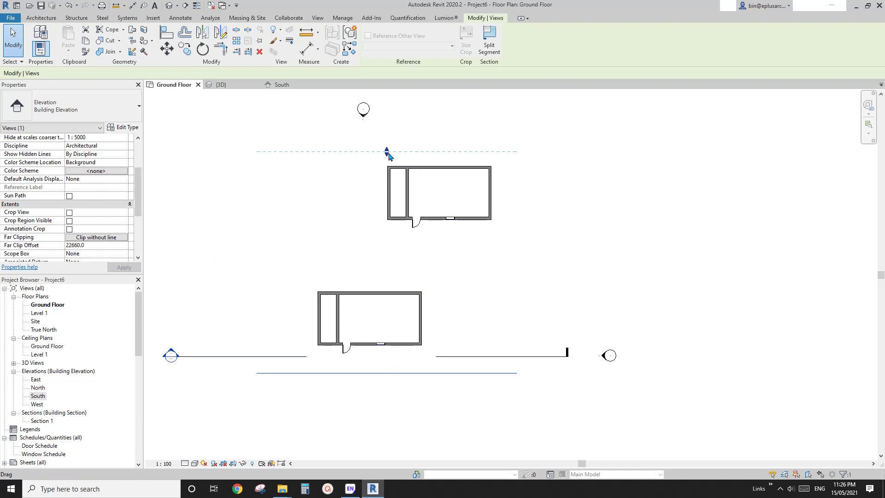
Move the South elevation's far clip boundary to just behind the rear house, at a Far Clip Offset of 21669.9.
{"action": "left_click_drag", "start_coordinate": [388, 153], "coordinate": [388, 156]}
{"action": "middle_click_drag", "start_coordinate": [388, 164], "coordinate": [385, 198]}
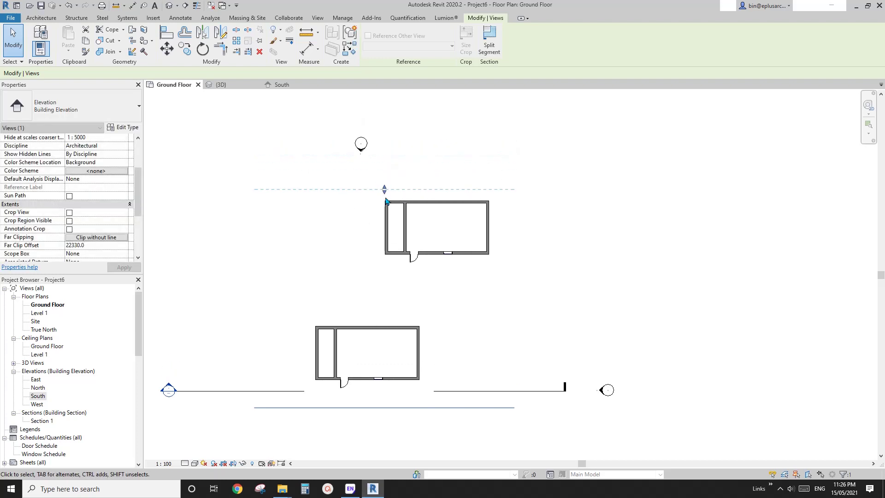
{"action": "left_click_drag", "start_coordinate": [385, 189], "coordinate": [452, 203]}
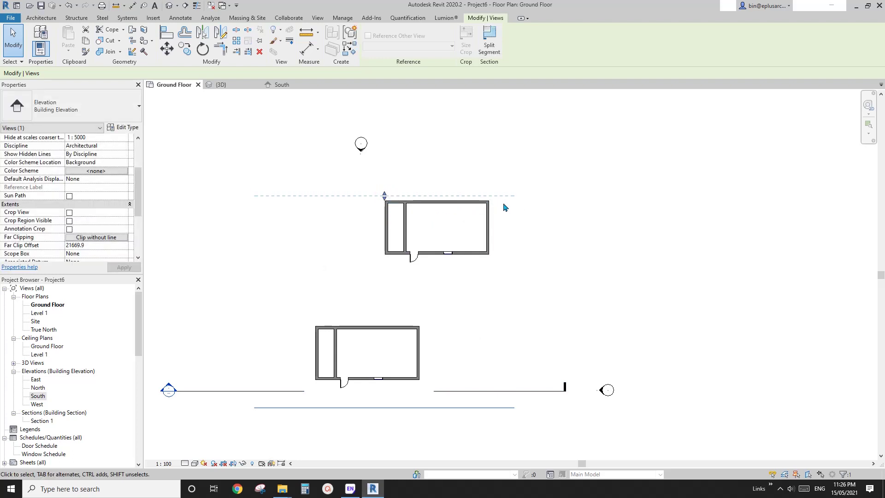
{"action": "middle_click_drag", "start_coordinate": [393, 315], "coordinate": [415, 275]}
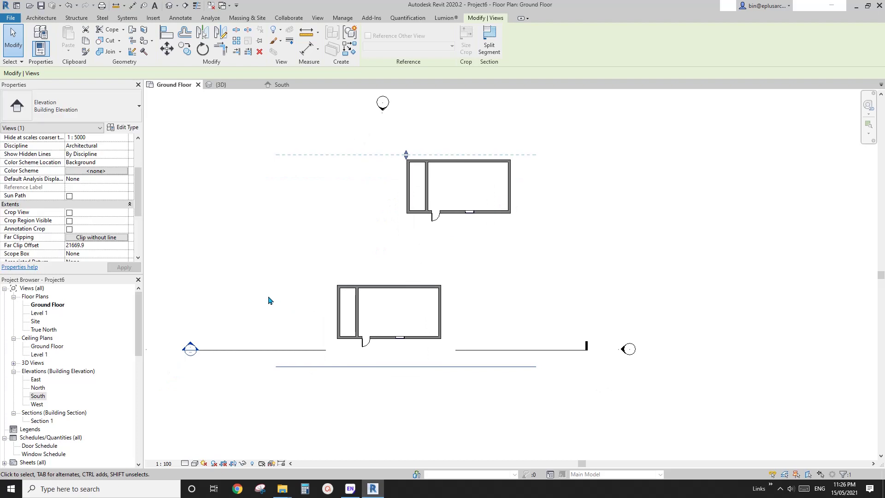
{"action": "scroll", "coordinate": [408, 350], "scroll_direction": "down", "scroll_amount": 4}
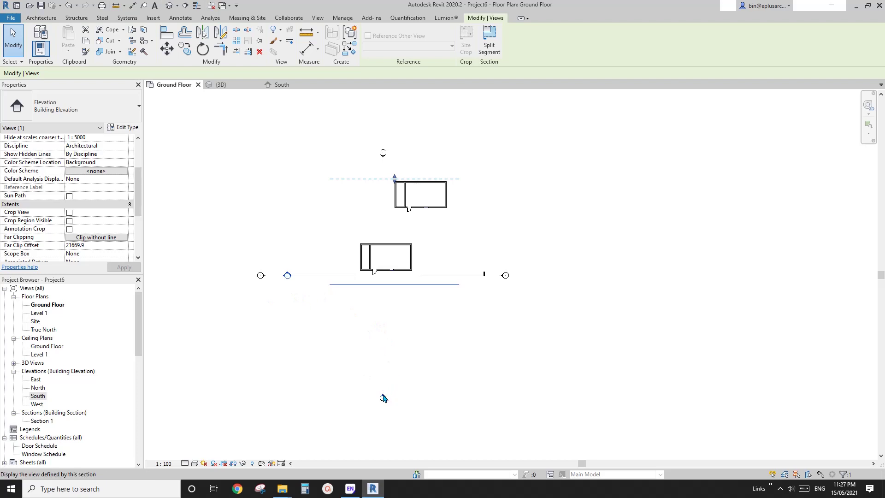
{"action": "scroll", "coordinate": [138, 194], "scroll_direction": "down", "scroll_amount": 3}
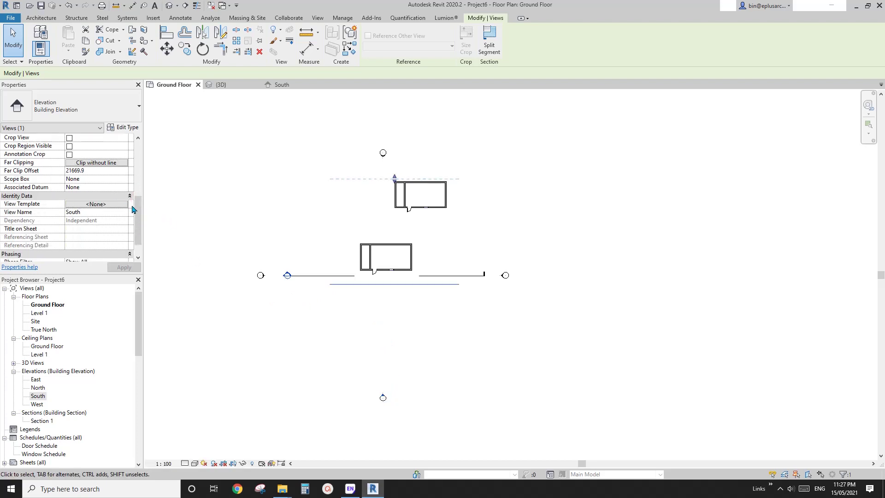
Open the South elevation from its plan marker and examine how the rear house's lines compare with the front house's.
{"action": "scroll", "coordinate": [133, 210], "scroll_direction": "down", "scroll_amount": 1}
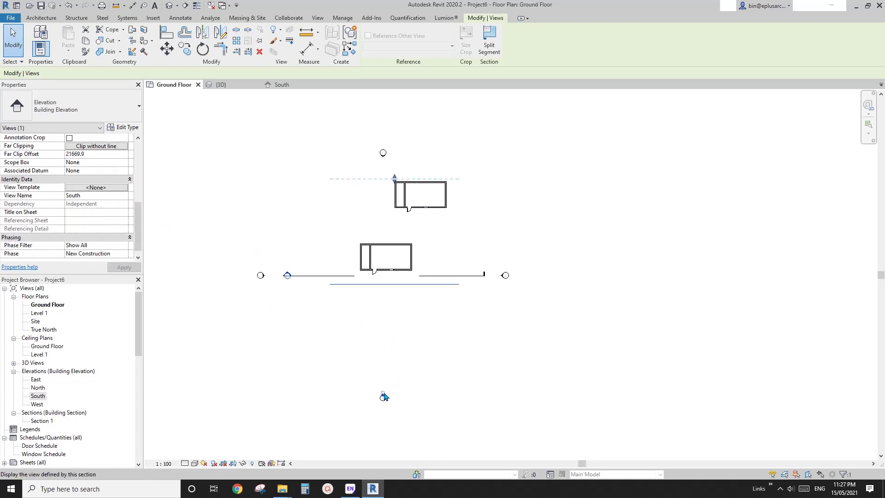
{"action": "right_click", "coordinate": [383, 396]}
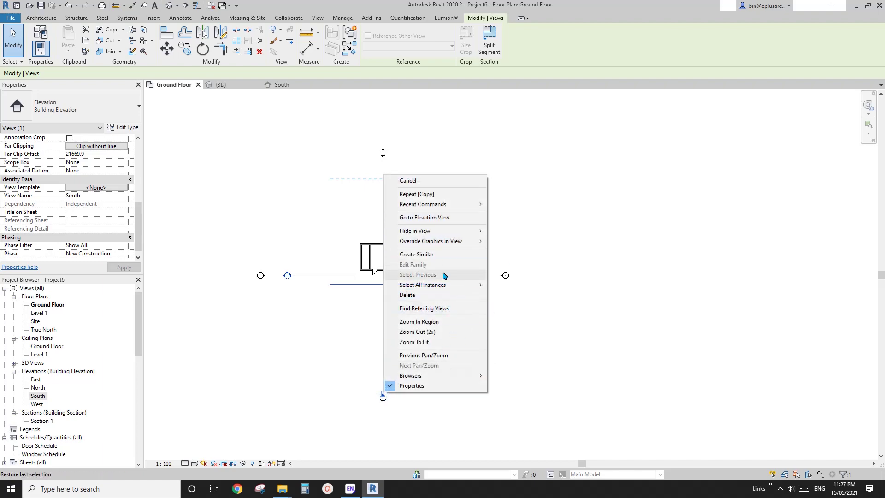
{"action": "left_click", "coordinate": [442, 217]}
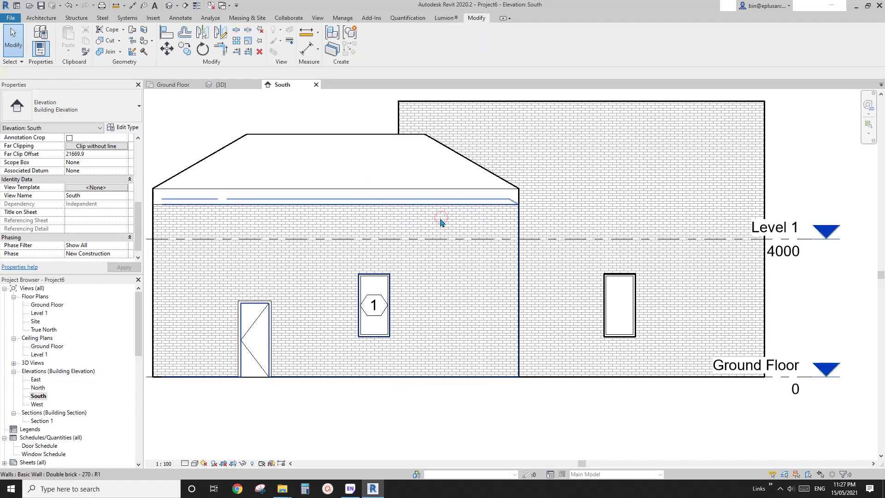
{"action": "scroll", "coordinate": [468, 293], "scroll_direction": "down", "scroll_amount": 2}
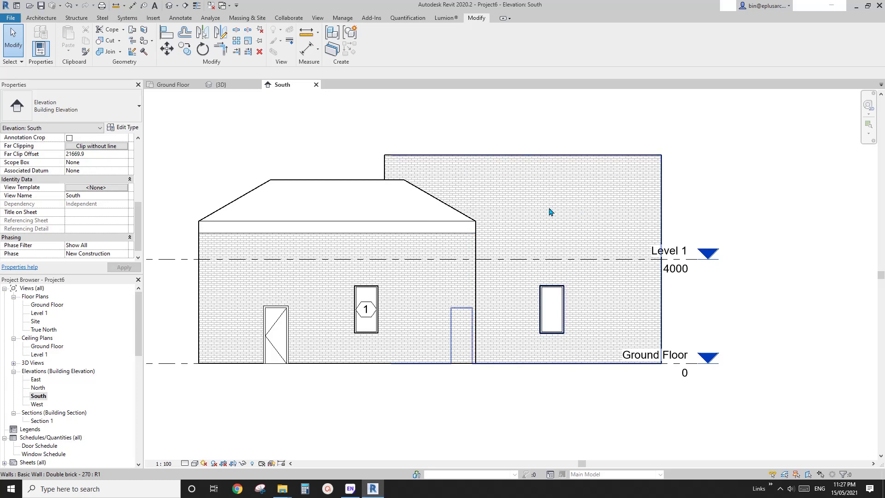
{"action": "scroll", "coordinate": [529, 259], "scroll_direction": "up", "scroll_amount": 2}
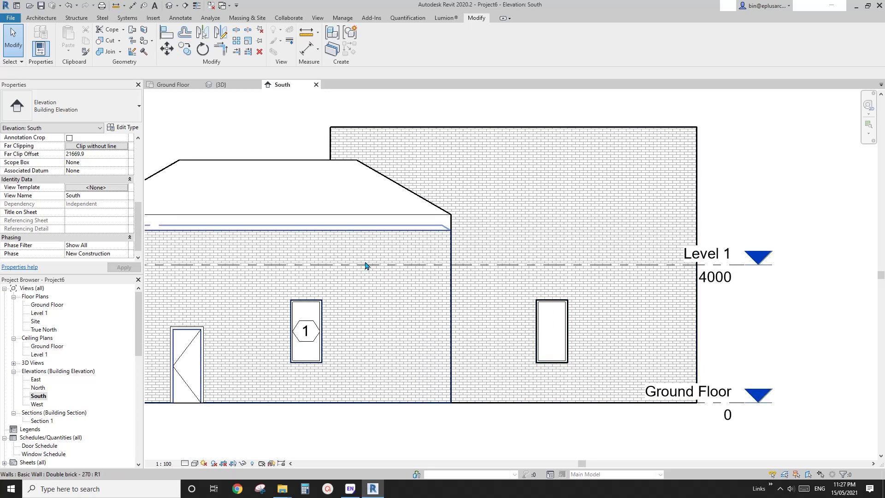
{"action": "middle_click_drag", "start_coordinate": [366, 266], "coordinate": [440, 267]}
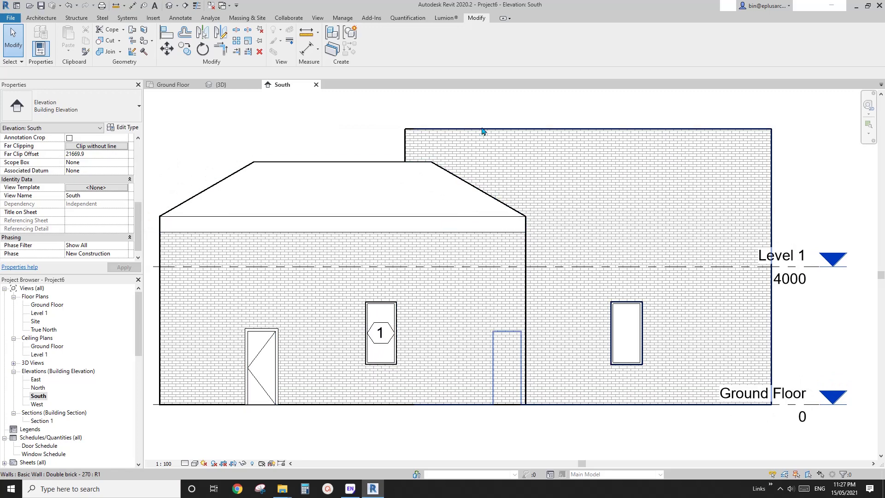
{"action": "scroll", "coordinate": [405, 131], "scroll_direction": "up", "scroll_amount": 4}
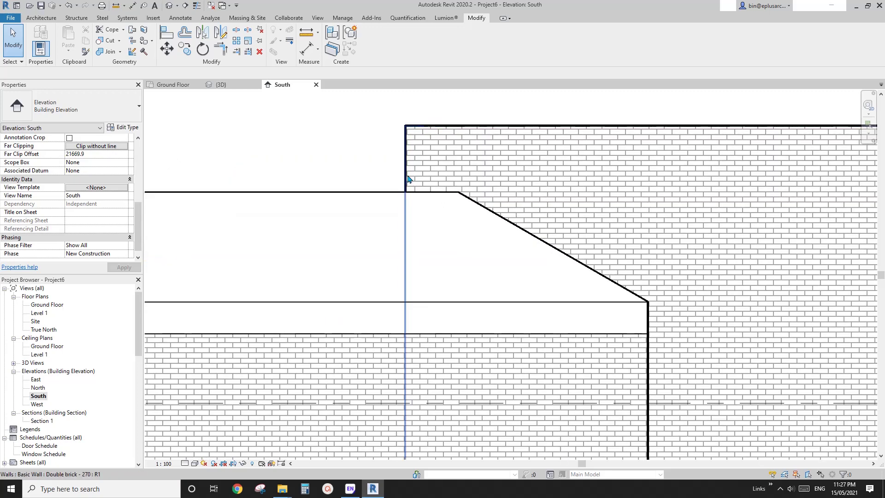
{"action": "scroll", "coordinate": [417, 216], "scroll_direction": "down", "scroll_amount": 4}
{"action": "scroll", "coordinate": [607, 213], "scroll_direction": "up", "scroll_amount": 5}
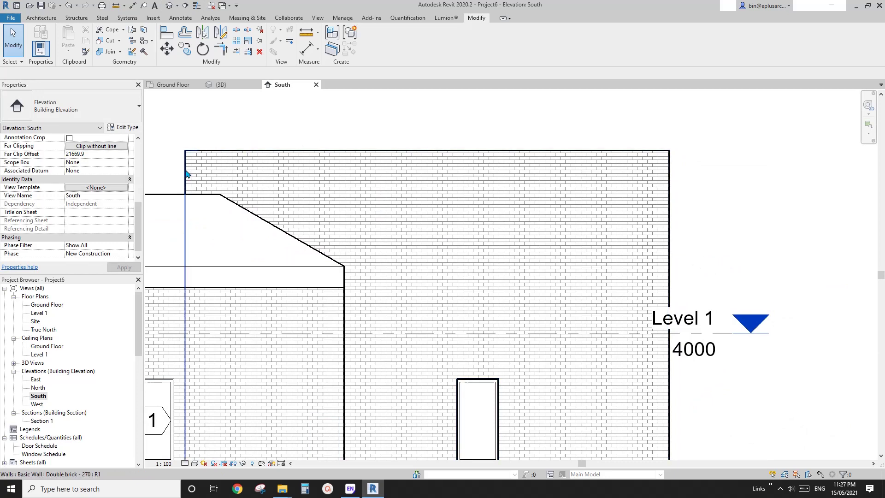
{"action": "scroll", "coordinate": [351, 162], "scroll_direction": "down", "scroll_amount": 2}
{"action": "scroll", "coordinate": [496, 277], "scroll_direction": "up", "scroll_amount": 2}
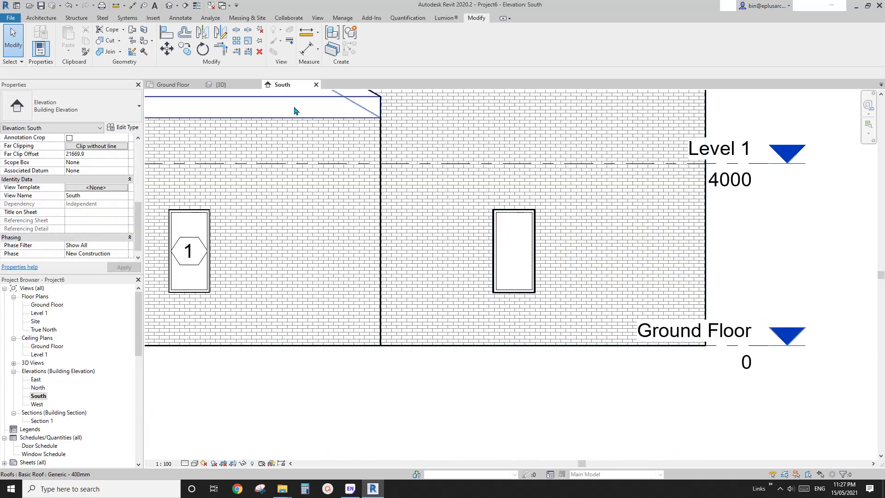
Apply the <Not Silhouette> line style with Linework to the rear house window's outline, including its top and bottom edges.
{"action": "left_click", "coordinate": [290, 41]}
{"action": "left_click", "coordinate": [428, 44]}
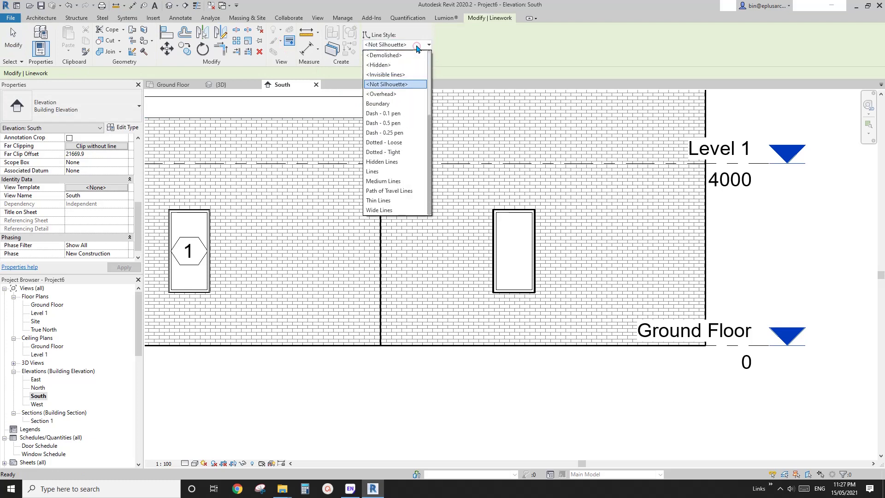
{"action": "left_click", "coordinate": [416, 45]}
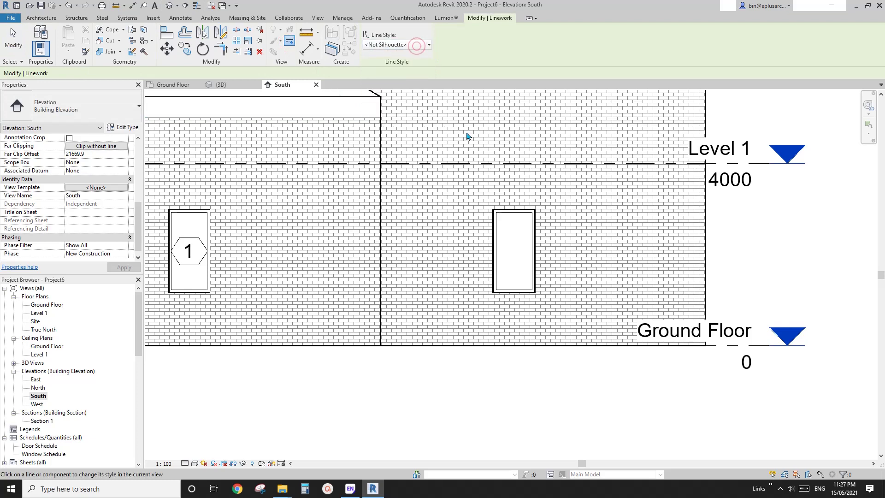
{"action": "left_click", "coordinate": [517, 211]}
{"action": "left_click", "coordinate": [519, 290]}
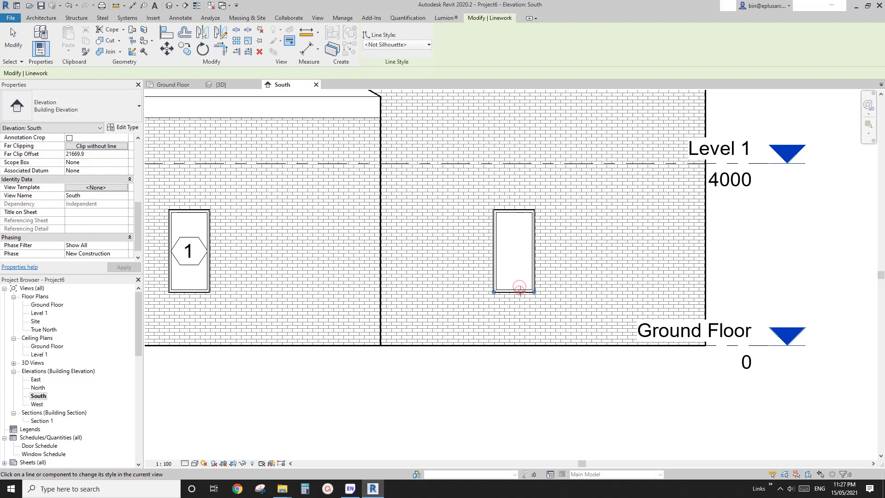
{"action": "key", "text": "Escape"}
{"action": "scroll", "coordinate": [570, 202], "scroll_direction": "up", "scroll_amount": 3}
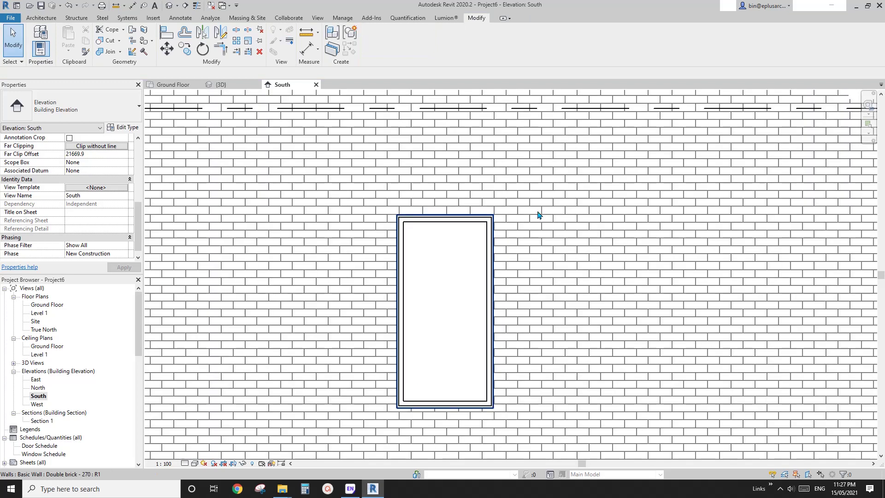
{"action": "scroll", "coordinate": [465, 217], "scroll_direction": "down", "scroll_amount": 6}
{"action": "scroll", "coordinate": [490, 257], "scroll_direction": "up", "scroll_amount": 3}
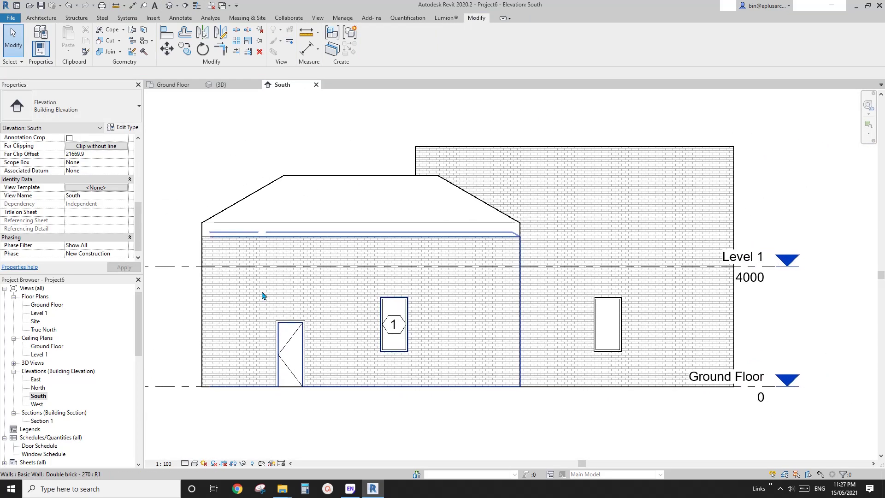
Enable Show Depth under Depth Cueing in the South elevation's Graphic Display Options.
{"action": "left_click", "coordinate": [195, 464]}
{"action": "left_click", "coordinate": [216, 395]}
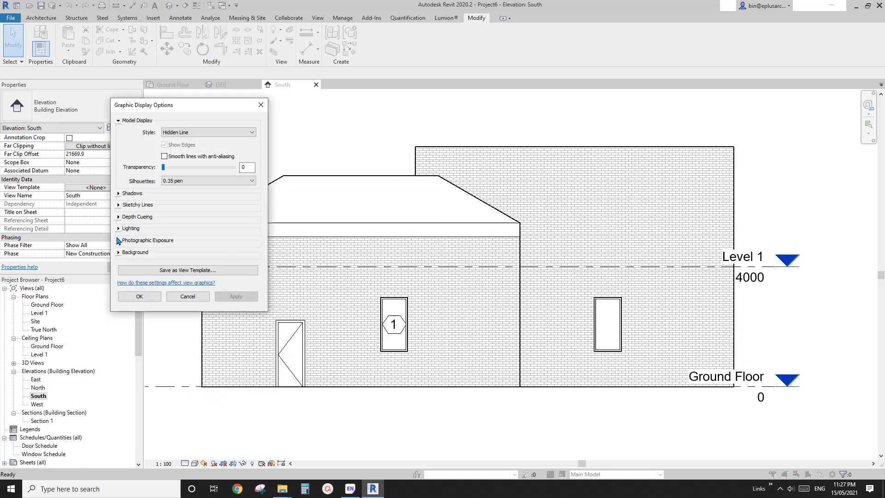
{"action": "left_click", "coordinate": [118, 218]}
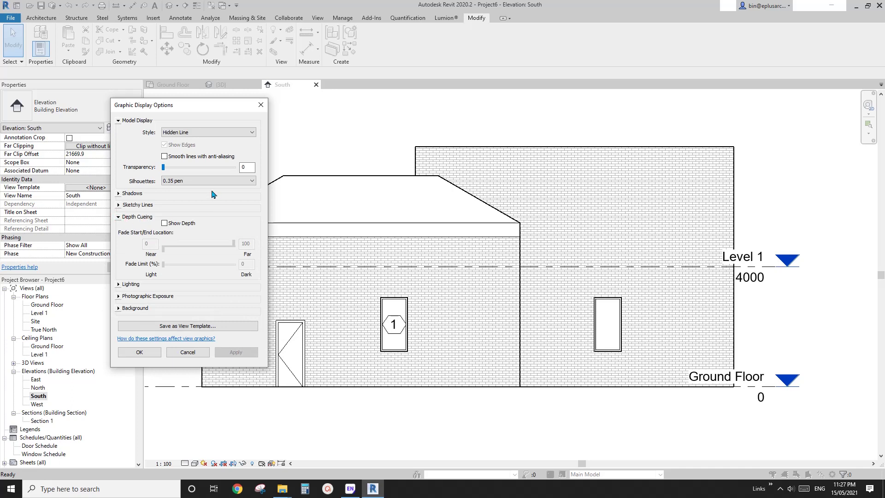
{"action": "left_click", "coordinate": [166, 224]}
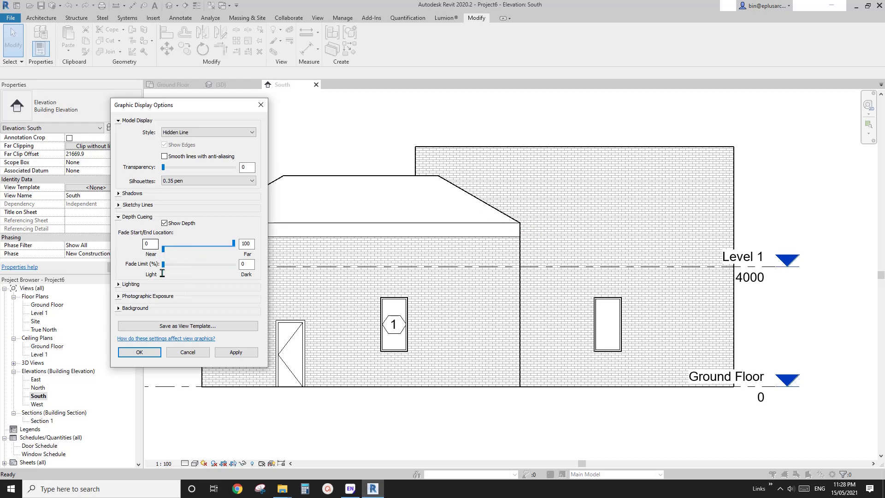
{"action": "left_click", "coordinate": [140, 352]}
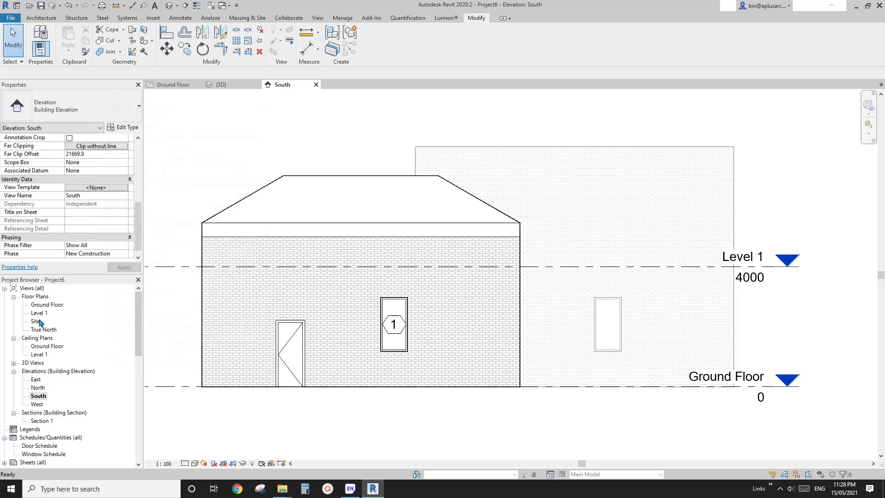
Open the Ground Floor plan and examine the South elevation's depth between its view line and far clip boundary.
{"action": "double_click", "coordinate": [47, 304]}
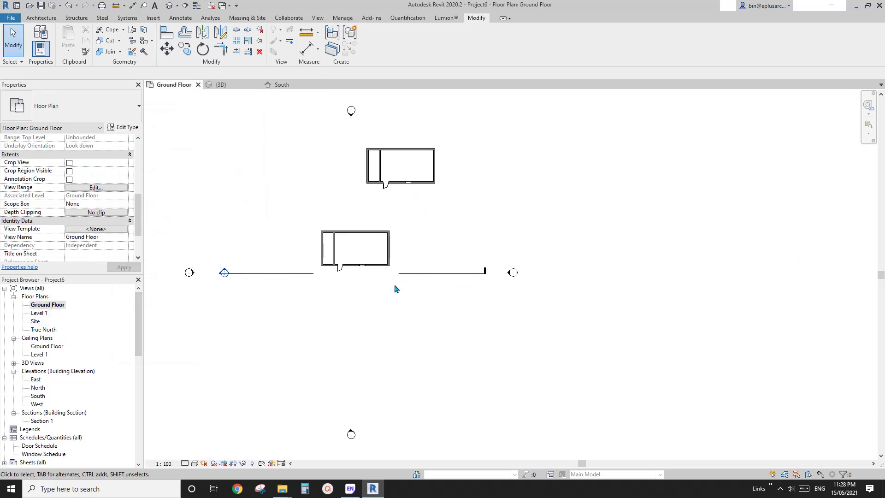
{"action": "left_click", "coordinate": [353, 431]}
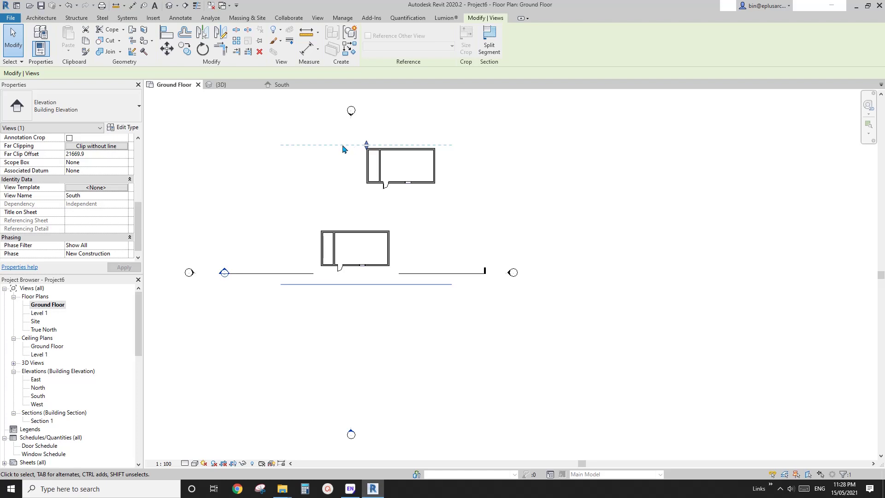
{"action": "scroll", "coordinate": [355, 223], "scroll_direction": "up", "scroll_amount": 2}
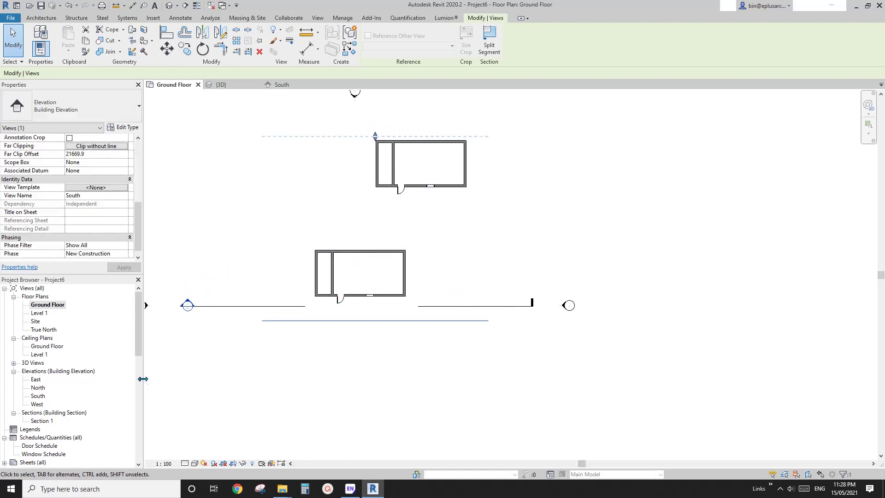
{"action": "scroll", "coordinate": [382, 351], "scroll_direction": "down", "scroll_amount": 1}
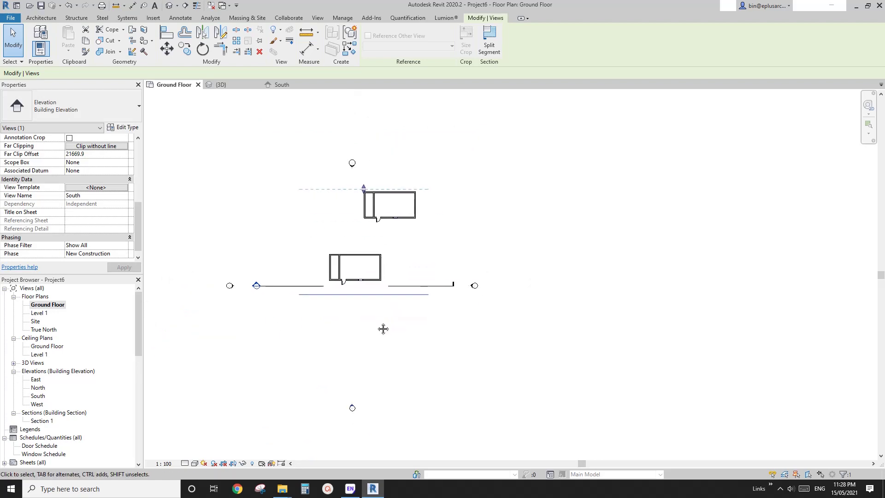
Return to the South elevation and apply a Depth Cueing fade start location of 30 in Graphic Display Options.
{"action": "right_click", "coordinate": [351, 407]}
{"action": "left_click", "coordinate": [393, 230]}
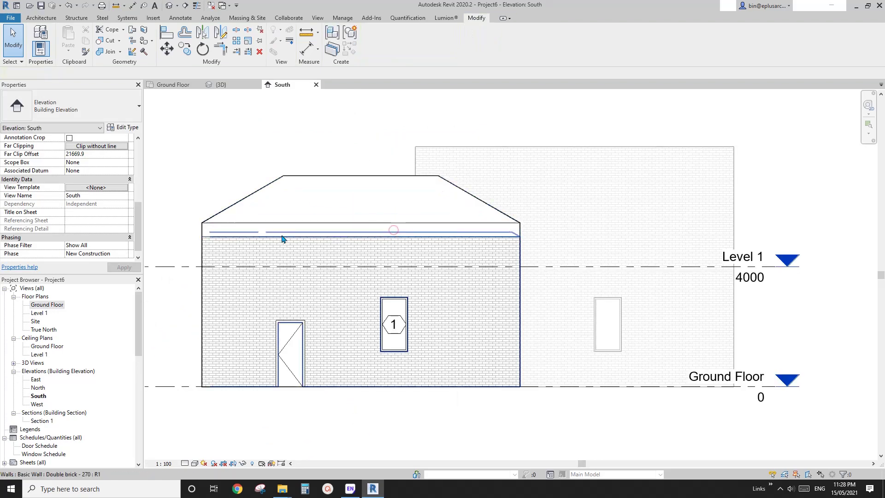
{"action": "left_click", "coordinate": [196, 463]}
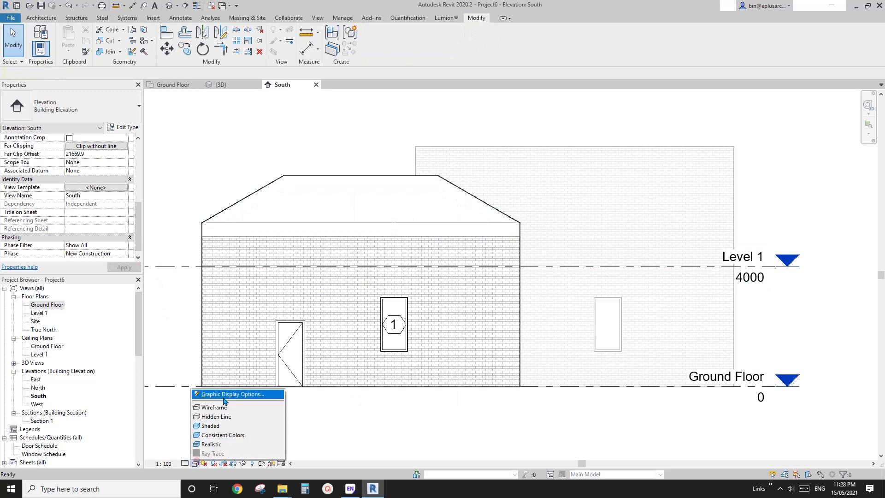
{"action": "left_click", "coordinate": [217, 393]}
{"action": "left_click", "coordinate": [118, 216]}
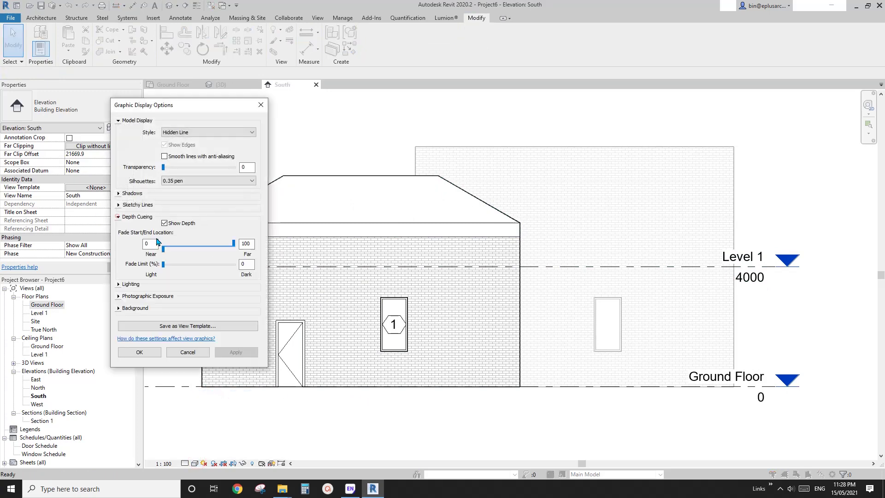
{"action": "left_click", "coordinate": [150, 244]}
{"action": "type", "text": "30"}
{"action": "left_click", "coordinate": [246, 243]}
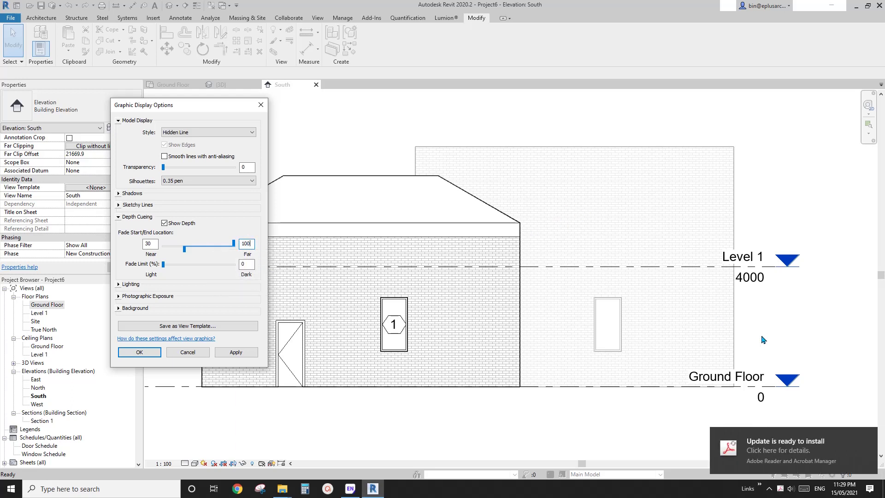
{"action": "left_click", "coordinate": [868, 436]}
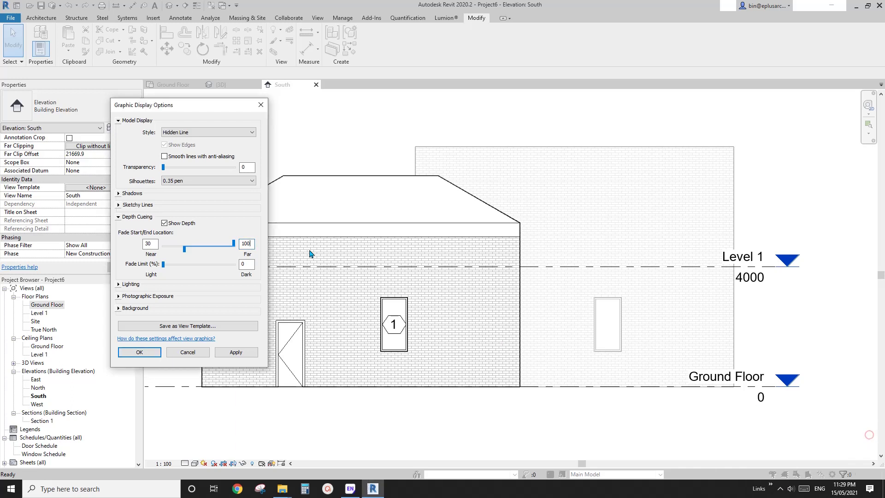
{"action": "left_click", "coordinate": [236, 352]}
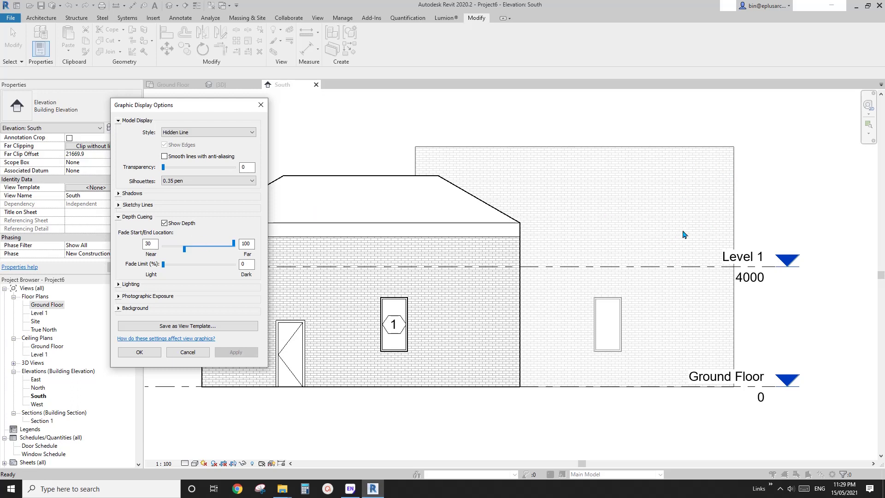
Try a fade end location of 72 for the depth cueing and settle on 86, applying each value.
{"action": "left_click_drag", "start_coordinate": [235, 248], "coordinate": [216, 250]}
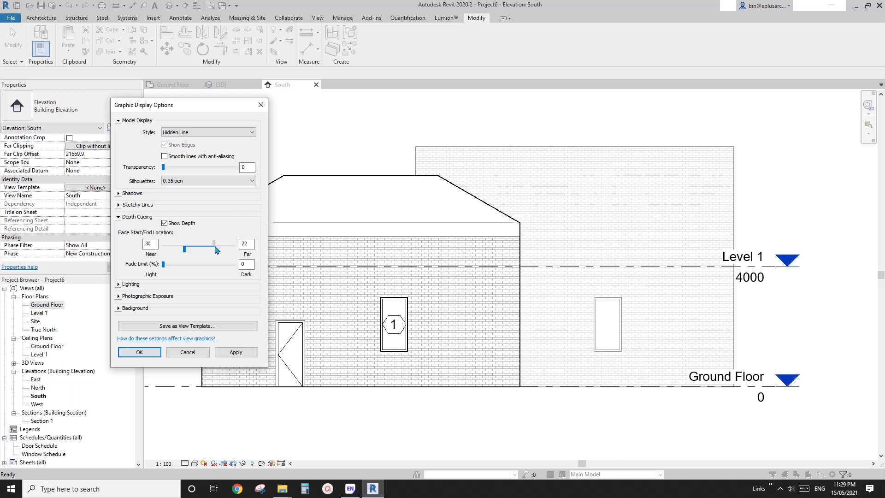
{"action": "left_click", "coordinate": [238, 352]}
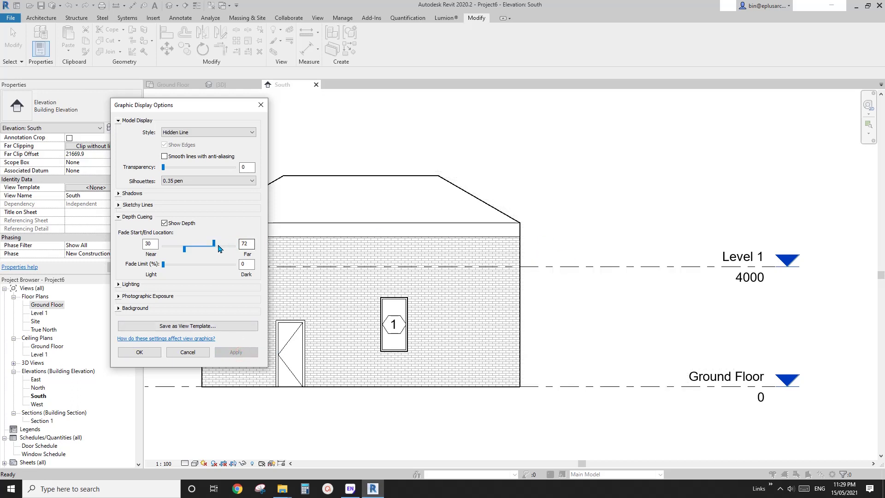
{"action": "left_click_drag", "start_coordinate": [213, 243], "coordinate": [224, 243]}
{"action": "left_click", "coordinate": [249, 357]}
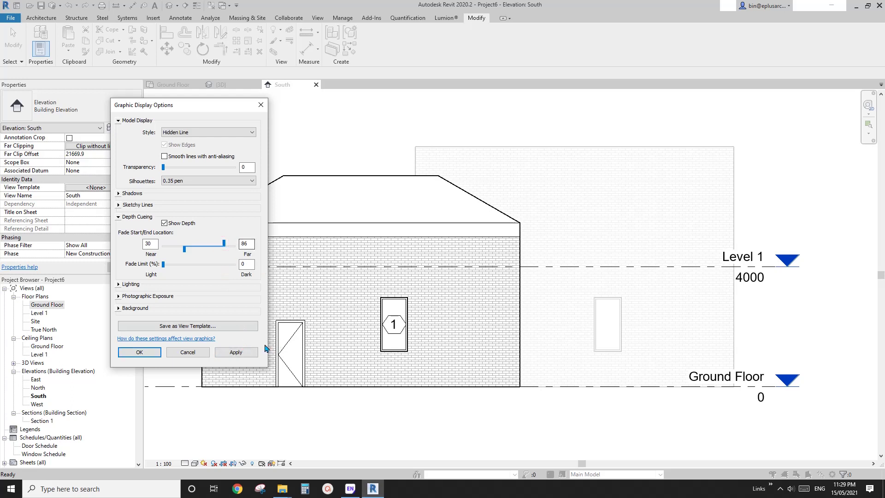
{"action": "left_click", "coordinate": [249, 353]}
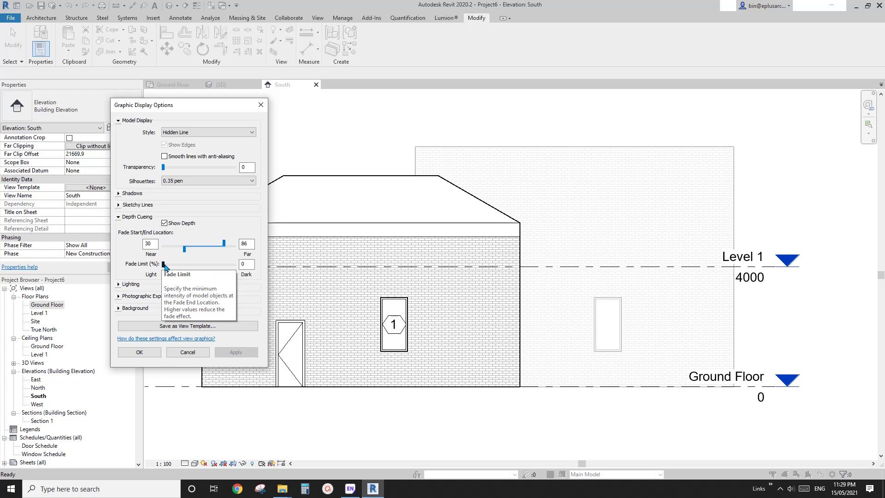
Compare Fade Limit values of 60, 40 and 100 percent on the rear house in the South elevation.
{"action": "left_click_drag", "start_coordinate": [164, 264], "coordinate": [205, 264]}
{"action": "left_click", "coordinate": [247, 359]}
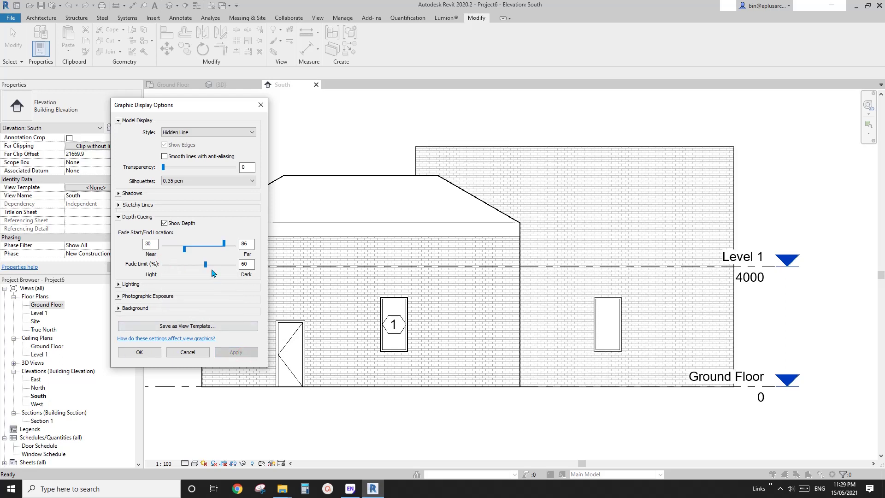
{"action": "left_click", "coordinate": [205, 264]}
{"action": "left_click", "coordinate": [243, 354]}
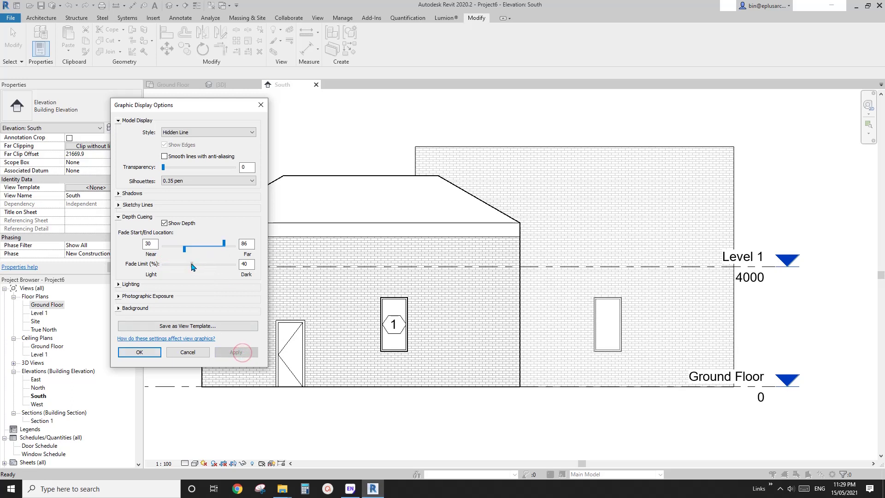
{"action": "left_click_drag", "start_coordinate": [192, 264], "coordinate": [248, 266]}
{"action": "left_click", "coordinate": [250, 351]}
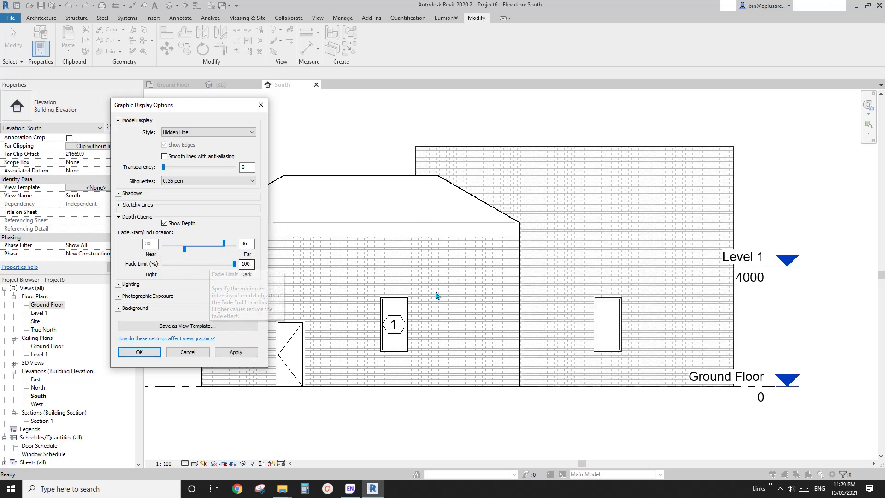
Lower the South elevation's depth cueing Fade Limit to 0 percent, apply it and accept the graphic display settings.
{"action": "left_click", "coordinate": [244, 353]}
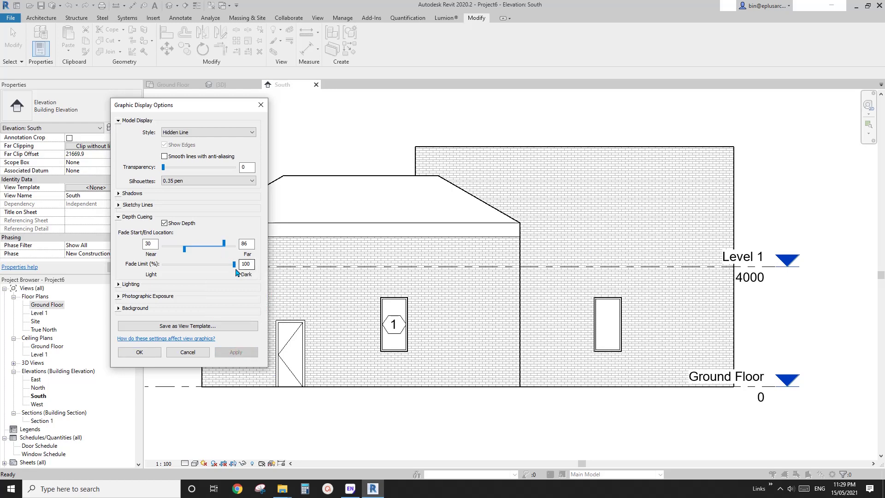
{"action": "left_click_drag", "start_coordinate": [233, 264], "coordinate": [163, 266]}
{"action": "left_click", "coordinate": [236, 352]}
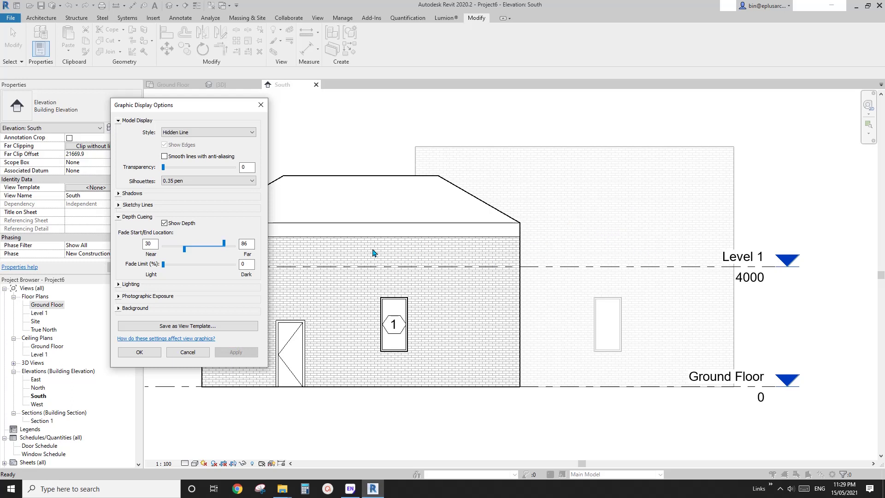
{"action": "left_click", "coordinate": [139, 352]}
{"action": "scroll", "coordinate": [405, 249], "scroll_direction": "down", "scroll_amount": 2}
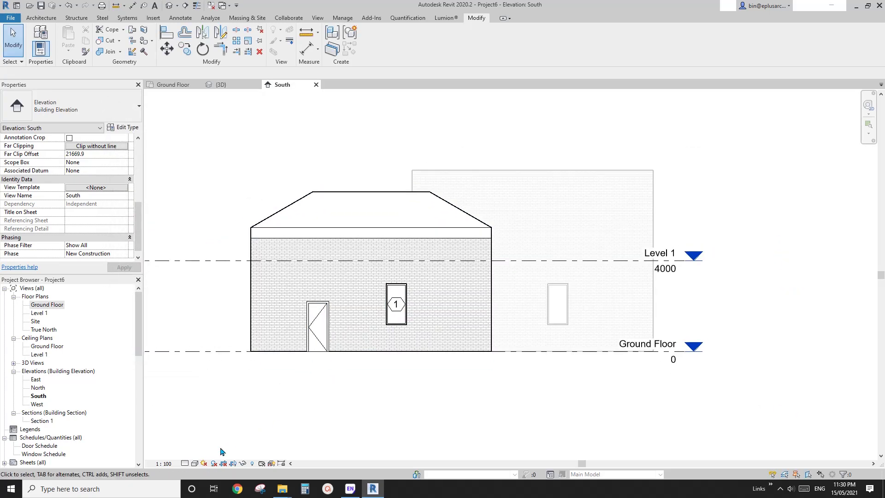
Review the South elevation's Silhouettes setting in Graphic Display Options and close the dialog.
{"action": "left_click", "coordinate": [194, 463]}
{"action": "left_click", "coordinate": [221, 394]}
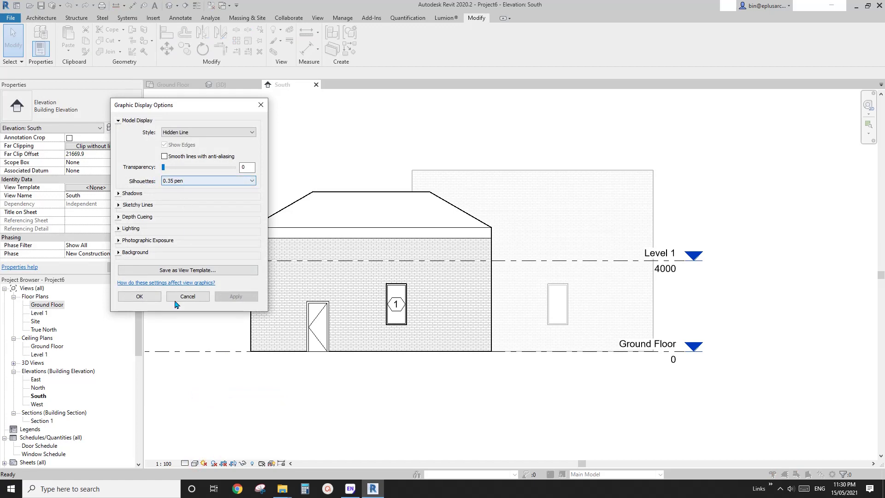
{"action": "left_click", "coordinate": [139, 296]}
Examine the South elevation, comparing the front house's line weights with the faded outline and brickwork of the rear house.
{"action": "scroll", "coordinate": [405, 263], "scroll_direction": "up", "scroll_amount": 2}
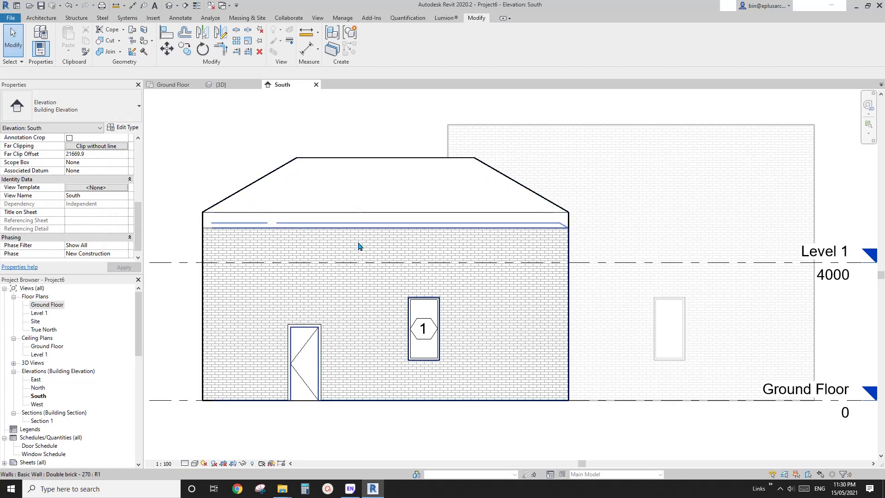
{"action": "scroll", "coordinate": [359, 246], "scroll_direction": "down", "scroll_amount": 2}
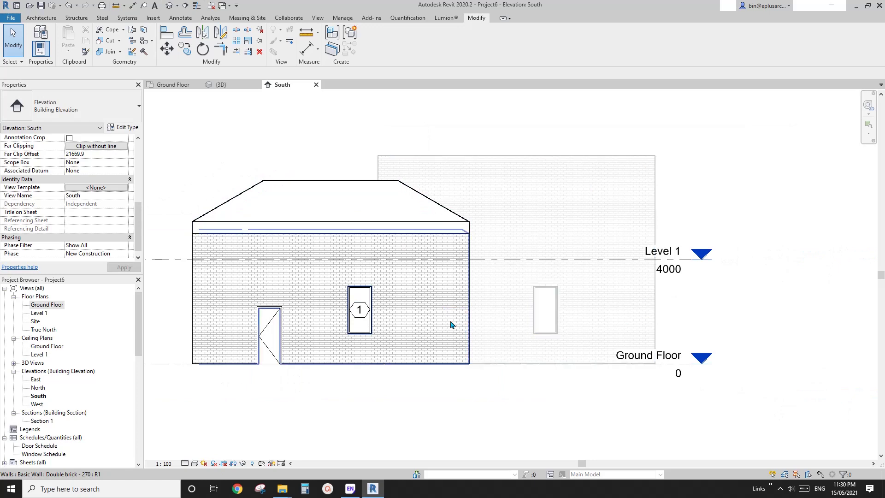
{"action": "scroll", "coordinate": [450, 326], "scroll_direction": "up", "scroll_amount": 1}
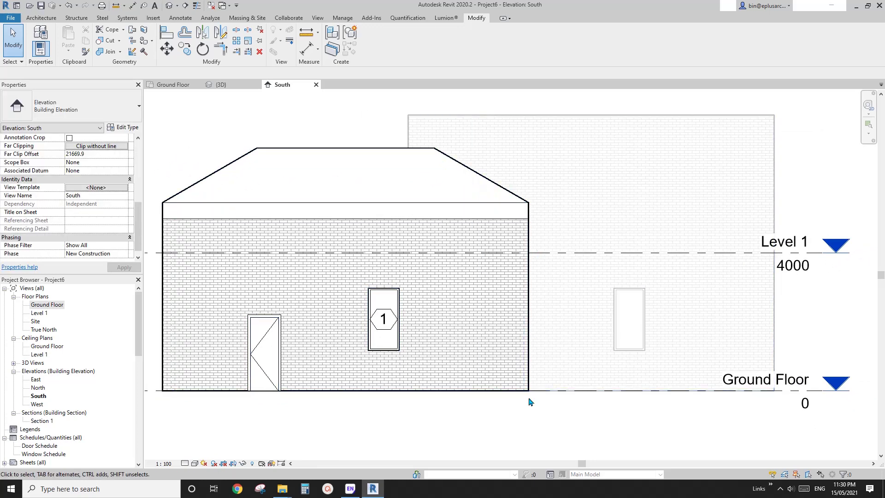
{"action": "middle_click_drag", "start_coordinate": [429, 396], "coordinate": [493, 398]}
{"action": "middle_click_drag", "start_coordinate": [554, 205], "coordinate": [461, 218]}
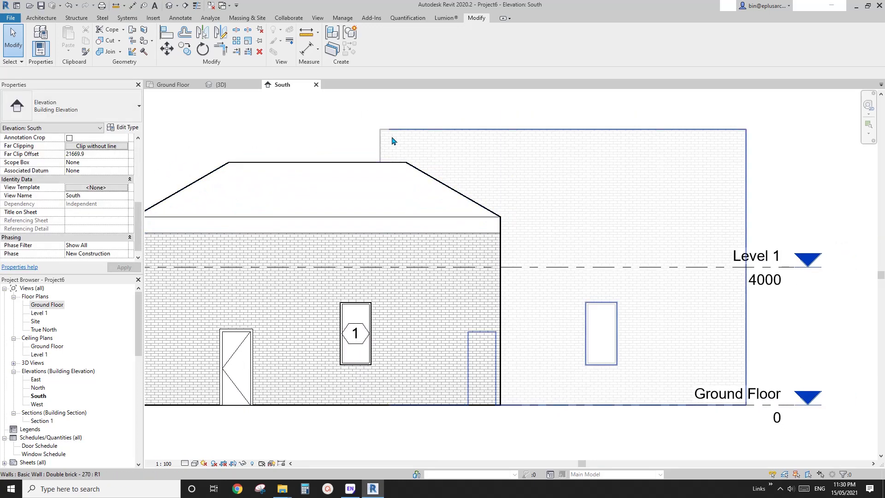
{"action": "middle_click_drag", "start_coordinate": [581, 254], "coordinate": [453, 280]}
{"action": "scroll", "coordinate": [453, 280], "scroll_direction": "down", "scroll_amount": 1}
{"action": "scroll", "coordinate": [578, 240], "scroll_direction": "up", "scroll_amount": 3}
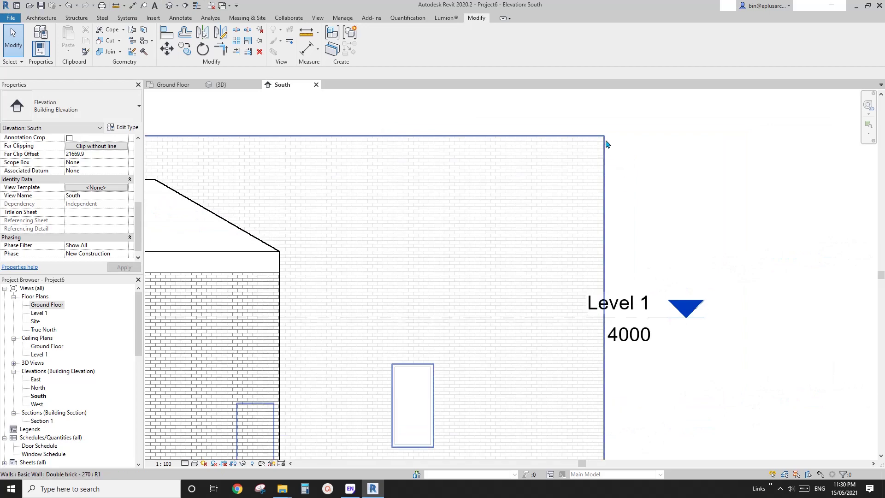
{"action": "scroll", "coordinate": [603, 176], "scroll_direction": "down", "scroll_amount": 2}
{"action": "middle_click_drag", "start_coordinate": [602, 181], "coordinate": [581, 190]}
{"action": "scroll", "coordinate": [583, 169], "scroll_direction": "up", "scroll_amount": 2}
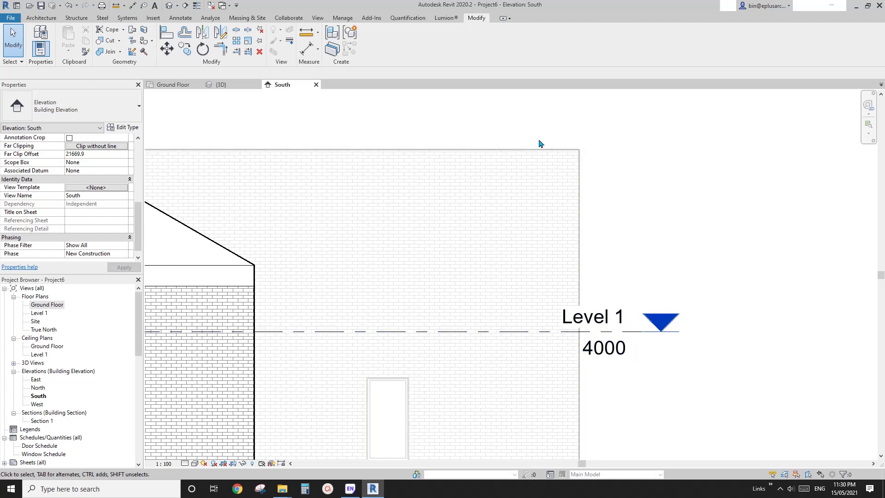
{"action": "middle_click_drag", "start_coordinate": [504, 220], "coordinate": [675, 177]}
{"action": "middle_click_drag", "start_coordinate": [574, 204], "coordinate": [649, 206]}
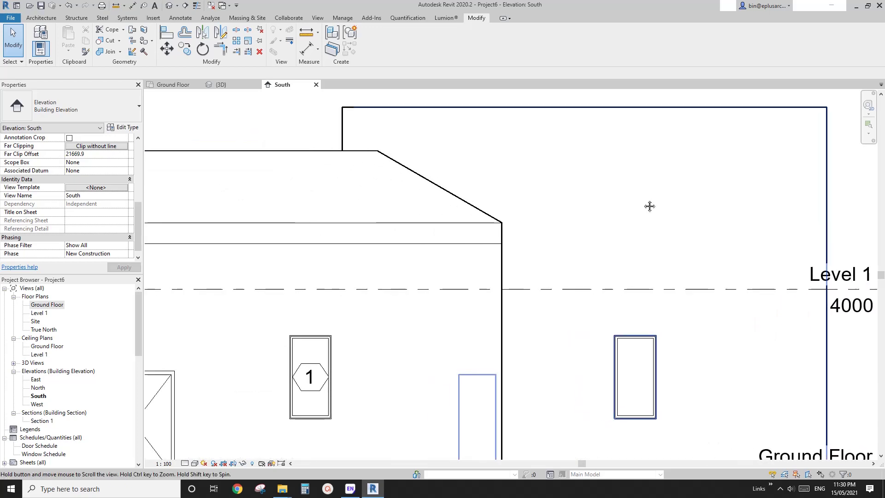
{"action": "scroll", "coordinate": [645, 216], "scroll_direction": "down", "scroll_amount": 2}
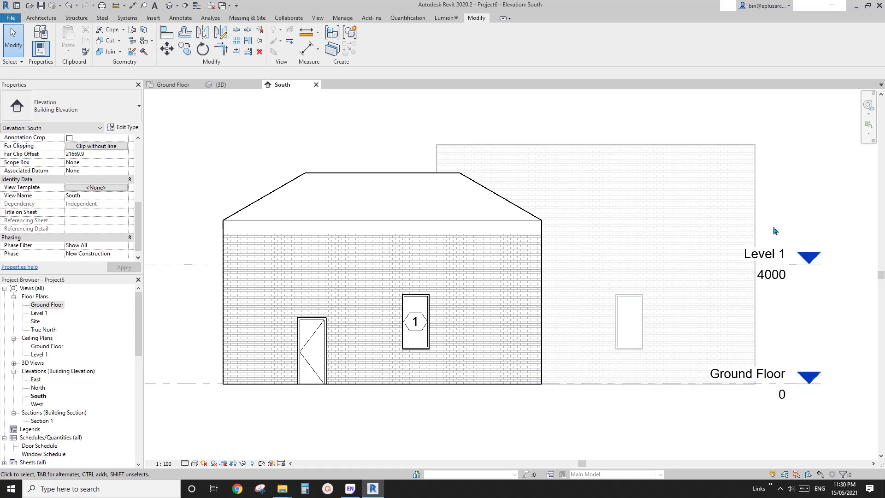
{"action": "middle_click_drag", "start_coordinate": [760, 231], "coordinate": [748, 214]}
{"action": "middle_click_drag", "start_coordinate": [667, 234], "coordinate": [653, 245]}
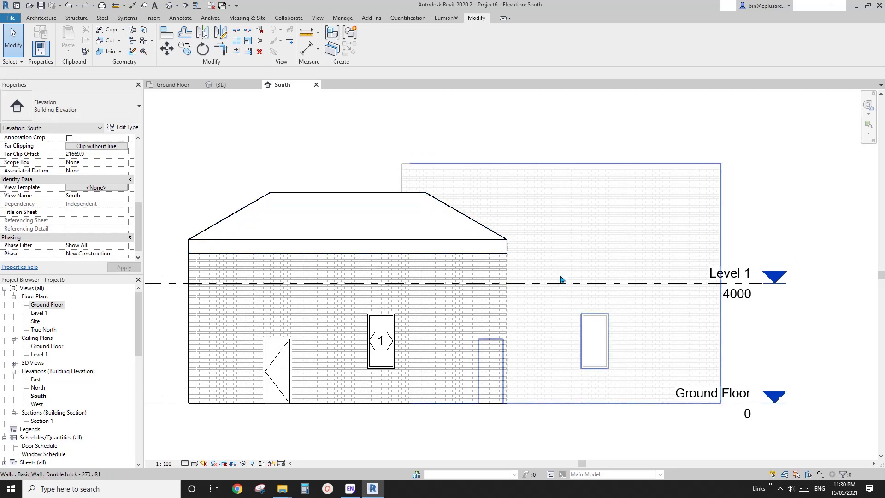
{"action": "middle_click_drag", "start_coordinate": [577, 295], "coordinate": [569, 298]}
{"action": "middle_click_drag", "start_coordinate": [595, 308], "coordinate": [612, 302]}
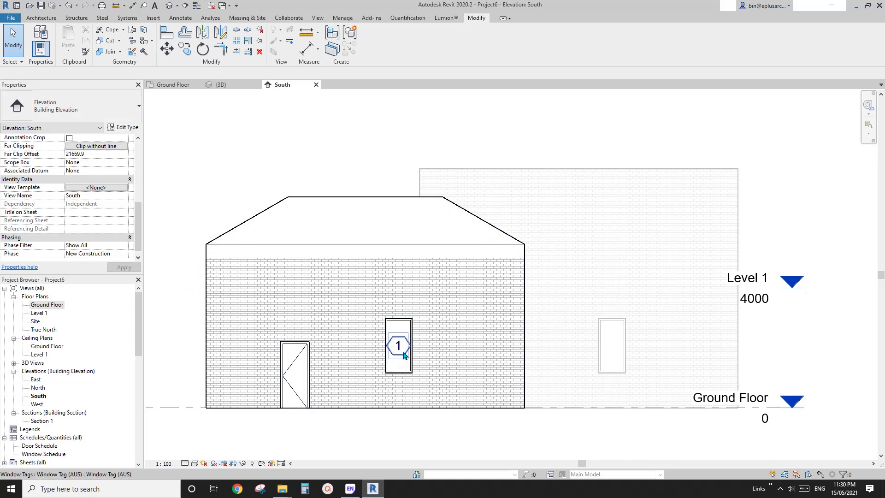
{"action": "middle_click_drag", "start_coordinate": [449, 298], "coordinate": [454, 300]}
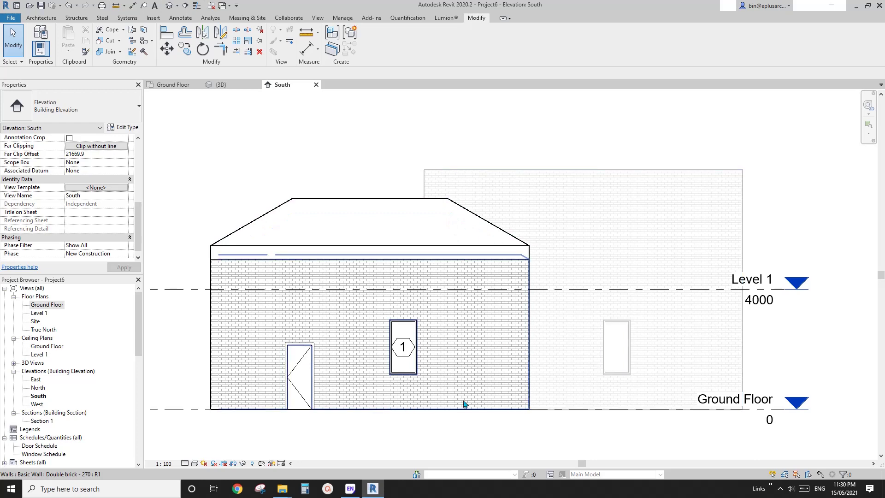
{"action": "middle_click_drag", "start_coordinate": [605, 247], "coordinate": [581, 246]}
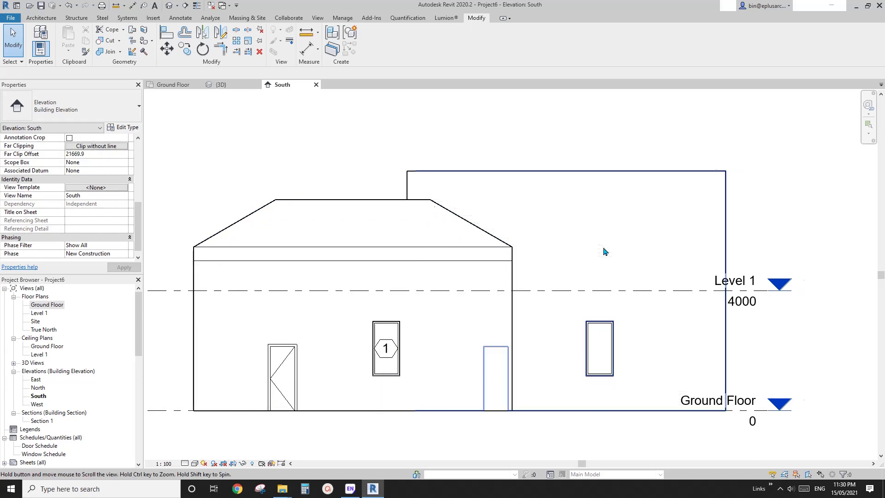
Switch to the 3D view and start a new roof matching the front house's Generic - 400mm roof, placed on Level 1.
{"action": "left_click", "coordinate": [168, 6]}
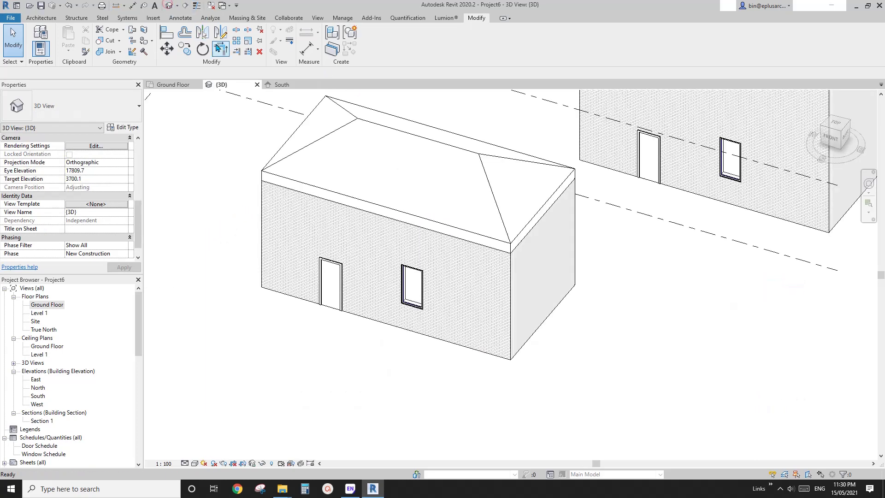
{"action": "middle_click_drag", "start_coordinate": [359, 212], "coordinate": [494, 269], "text": "shift"}
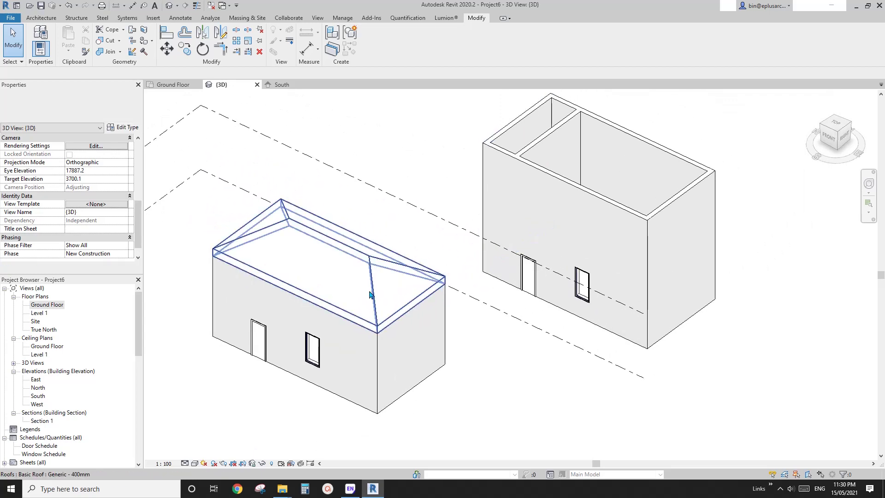
{"action": "left_click", "coordinate": [372, 292]}
{"action": "left_click", "coordinate": [471, 264]}
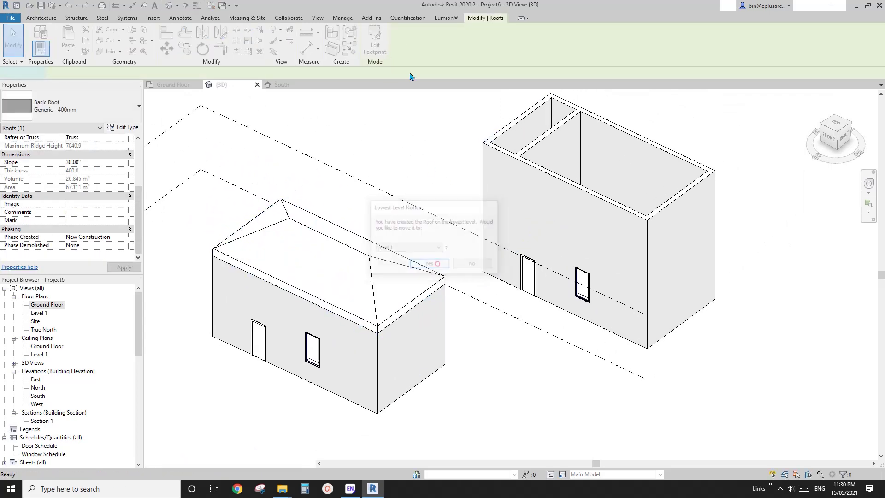
Use the rear house's exterior wall loop as the roof footprint, flip it to the outer wall faces and finish the sketch.
{"action": "key", "text": "Tab"}
{"action": "left_click", "coordinate": [670, 258]}
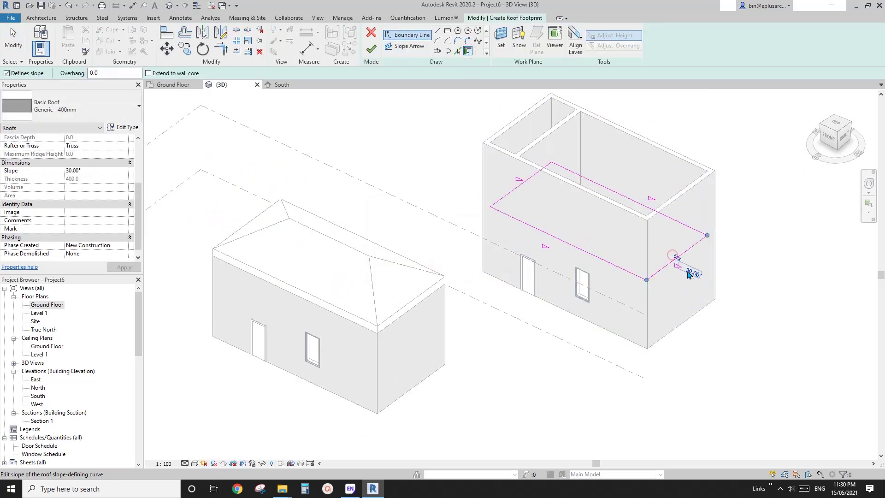
{"action": "left_click", "coordinate": [669, 269]}
{"action": "left_click", "coordinate": [691, 263]}
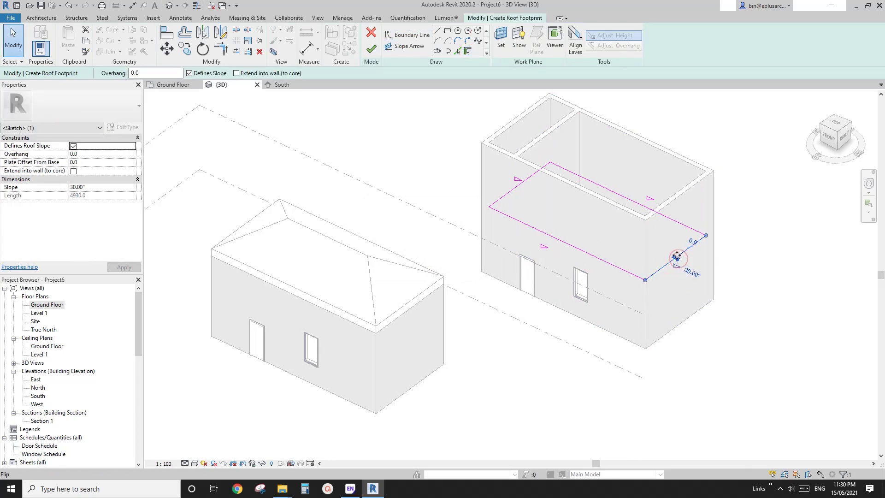
{"action": "left_click", "coordinate": [491, 95]}
{"action": "left_click", "coordinate": [371, 48]}
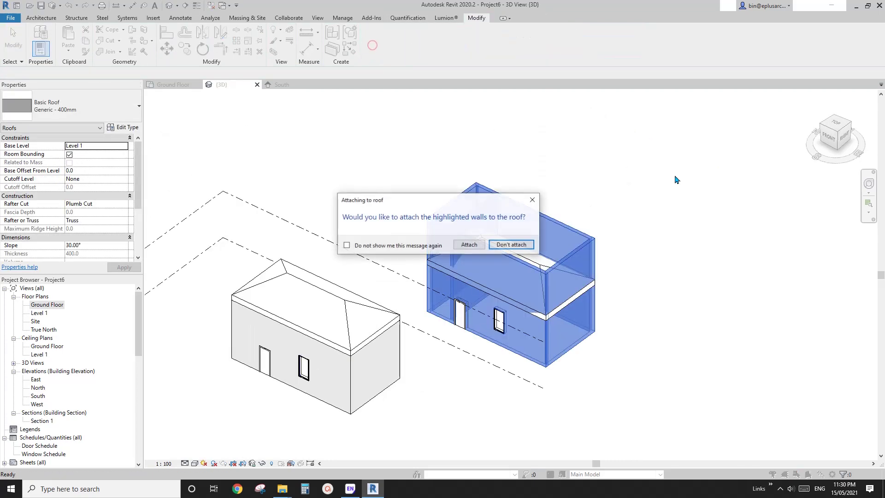
Attach the rear house's walls to its new roof and check both houses in 3D.
{"action": "left_click", "coordinate": [470, 245]}
{"action": "key", "text": "Escape"}
{"action": "scroll", "coordinate": [648, 317], "scroll_direction": "down", "scroll_amount": 2}
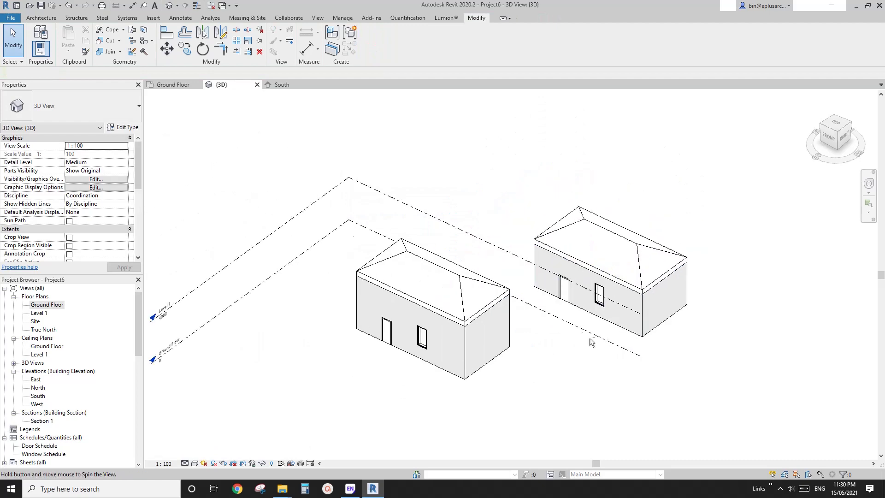
{"action": "middle_click_drag", "start_coordinate": [590, 341], "coordinate": [599, 318], "text": "shift"}
{"action": "scroll", "coordinate": [701, 310], "scroll_direction": "up", "scroll_amount": 2}
{"action": "middle_click_drag", "start_coordinate": [711, 311], "coordinate": [728, 314]}
{"action": "middle_click_drag", "start_coordinate": [515, 347], "coordinate": [526, 349]}
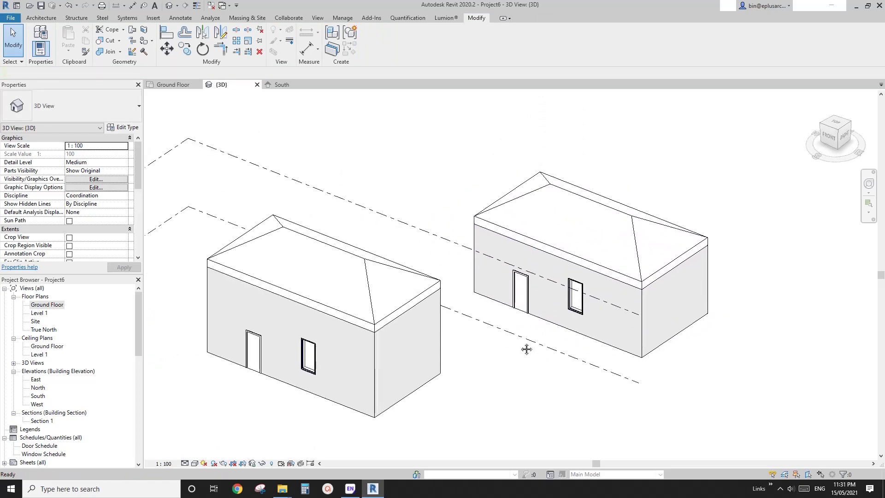